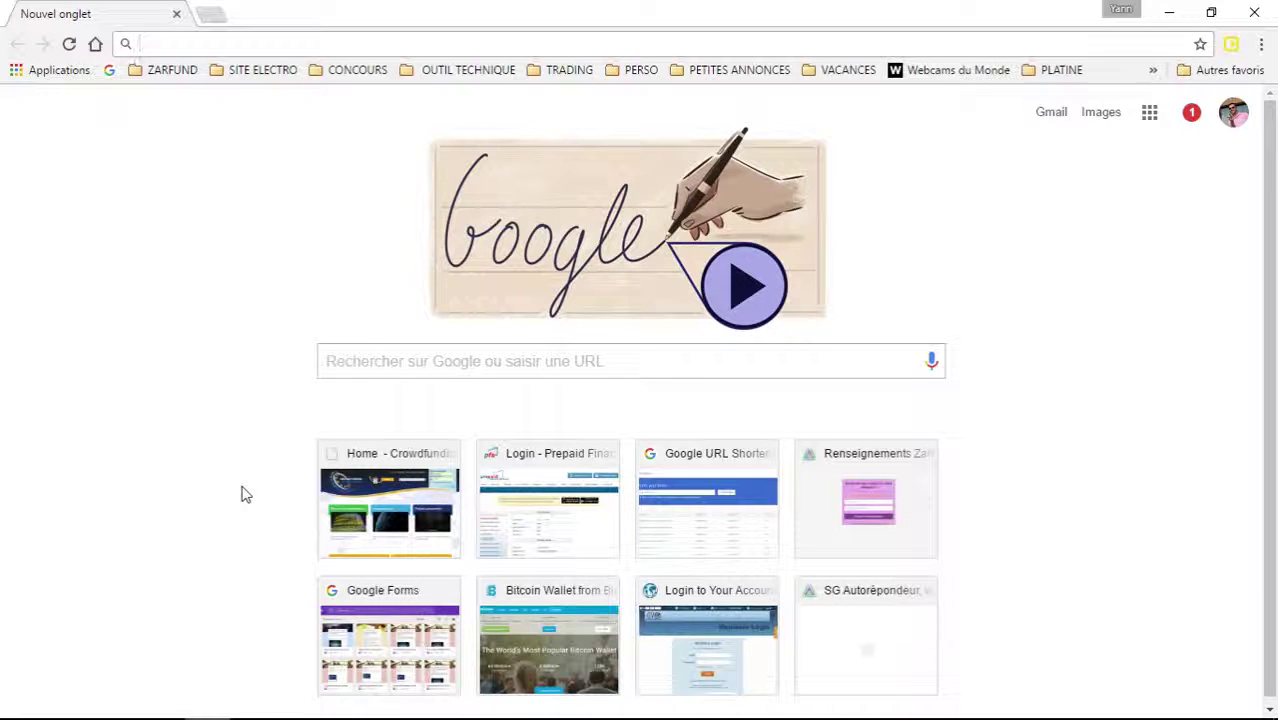
Search the web for zarfund, open the official ZarFund website and follow its "Commencer dès maintenant" link.
type("zarfund")
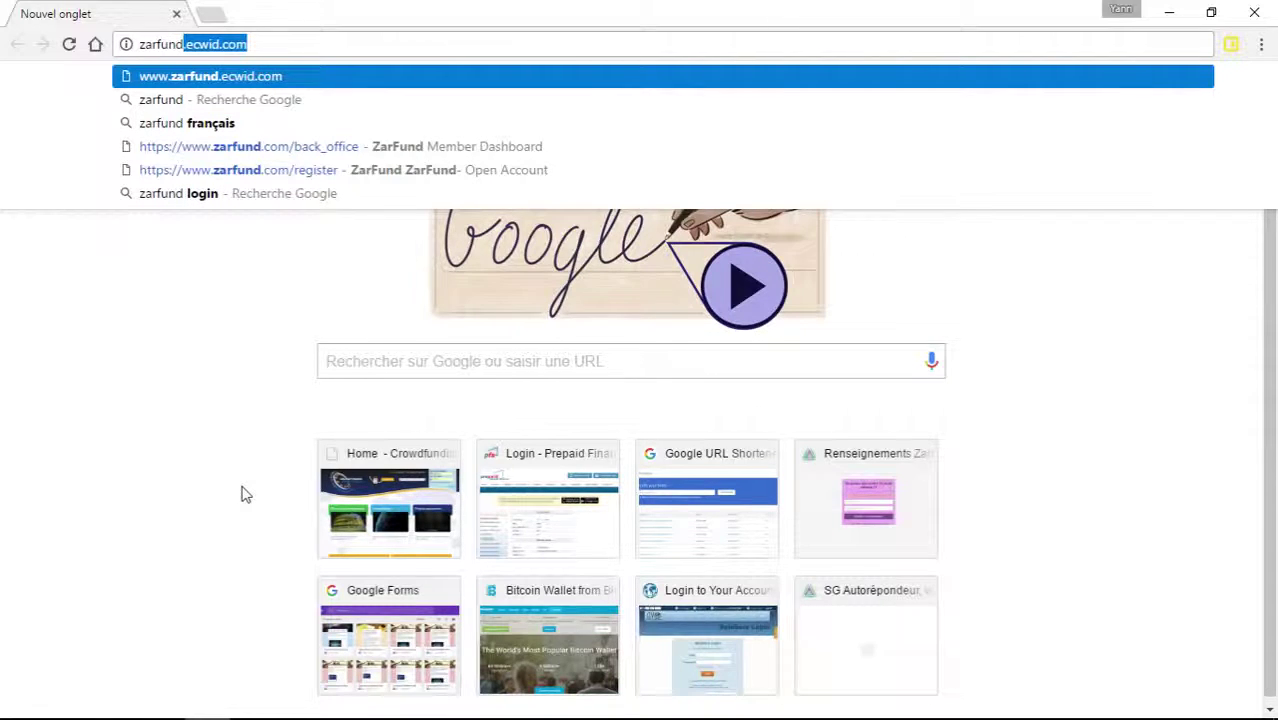
left_click(176, 101)
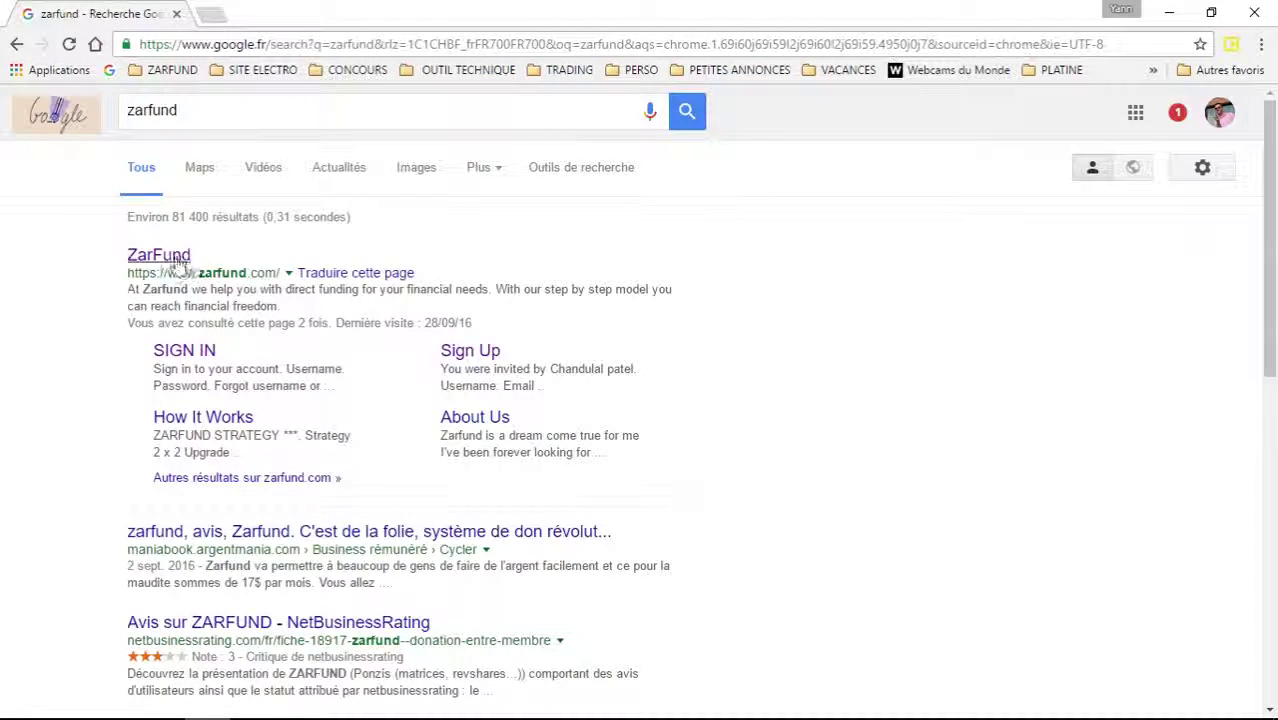
left_click(175, 258)
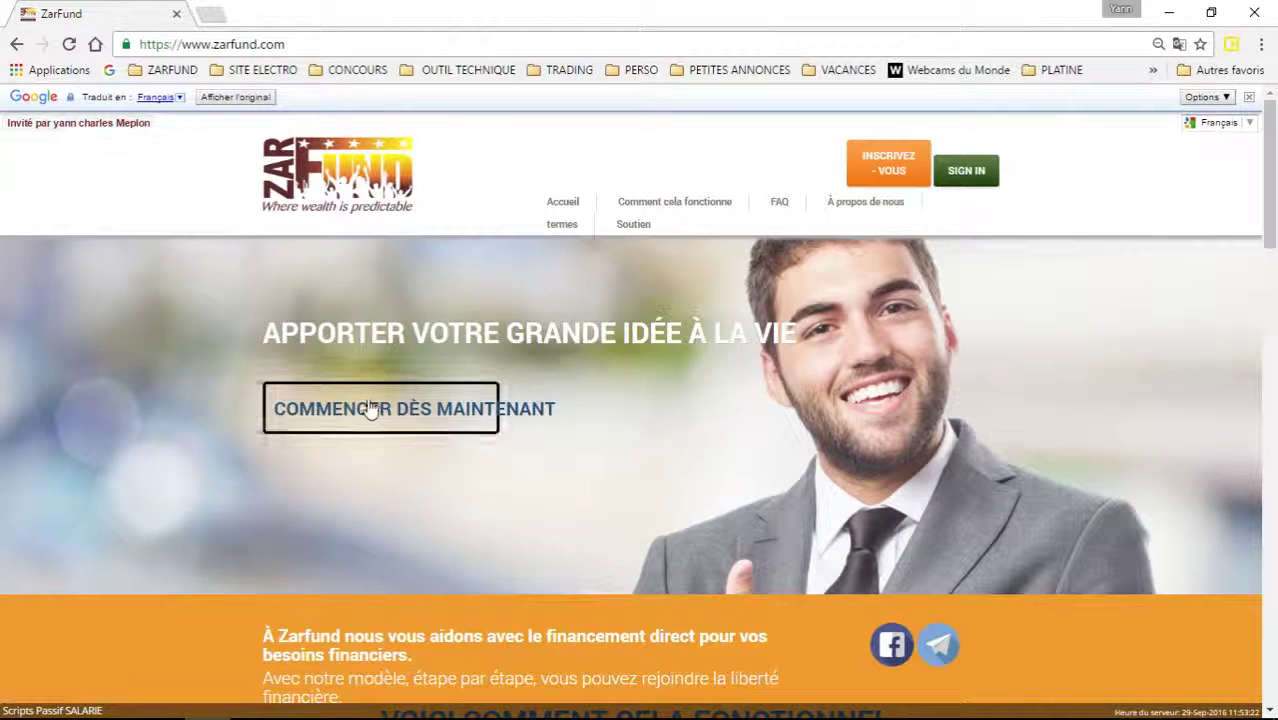
mouse_move(369, 407)
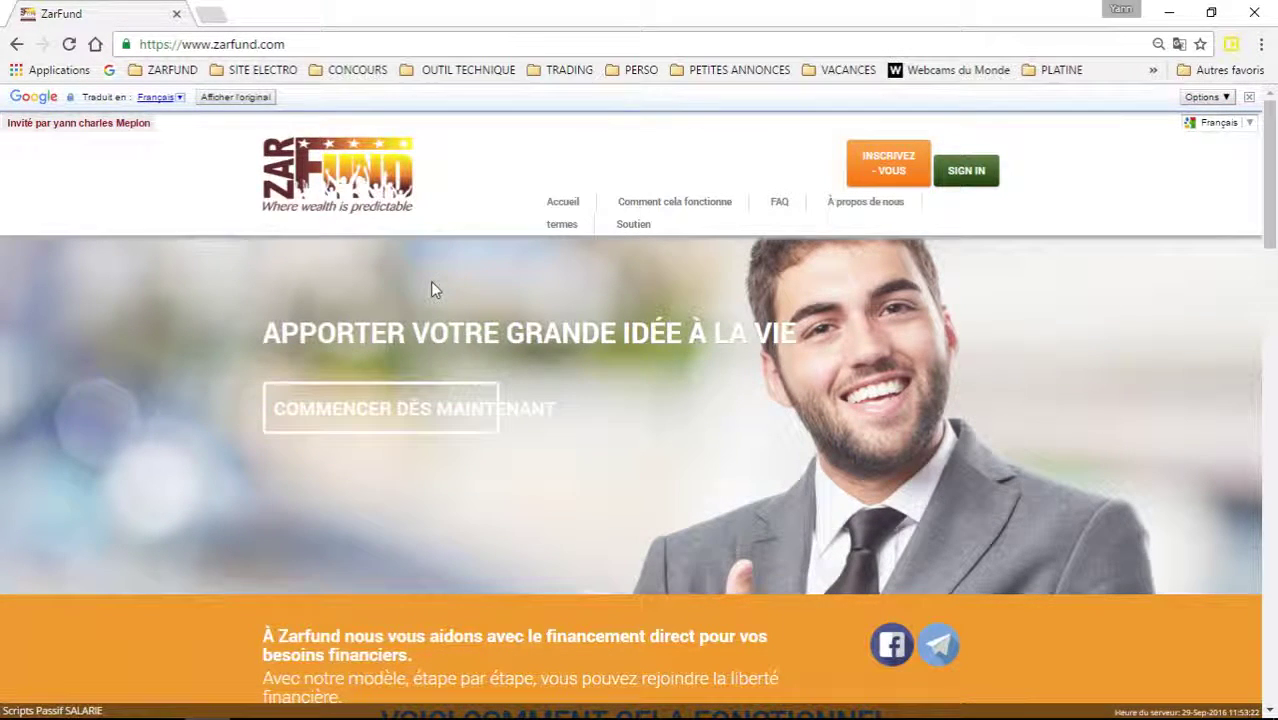
left_click(409, 414)
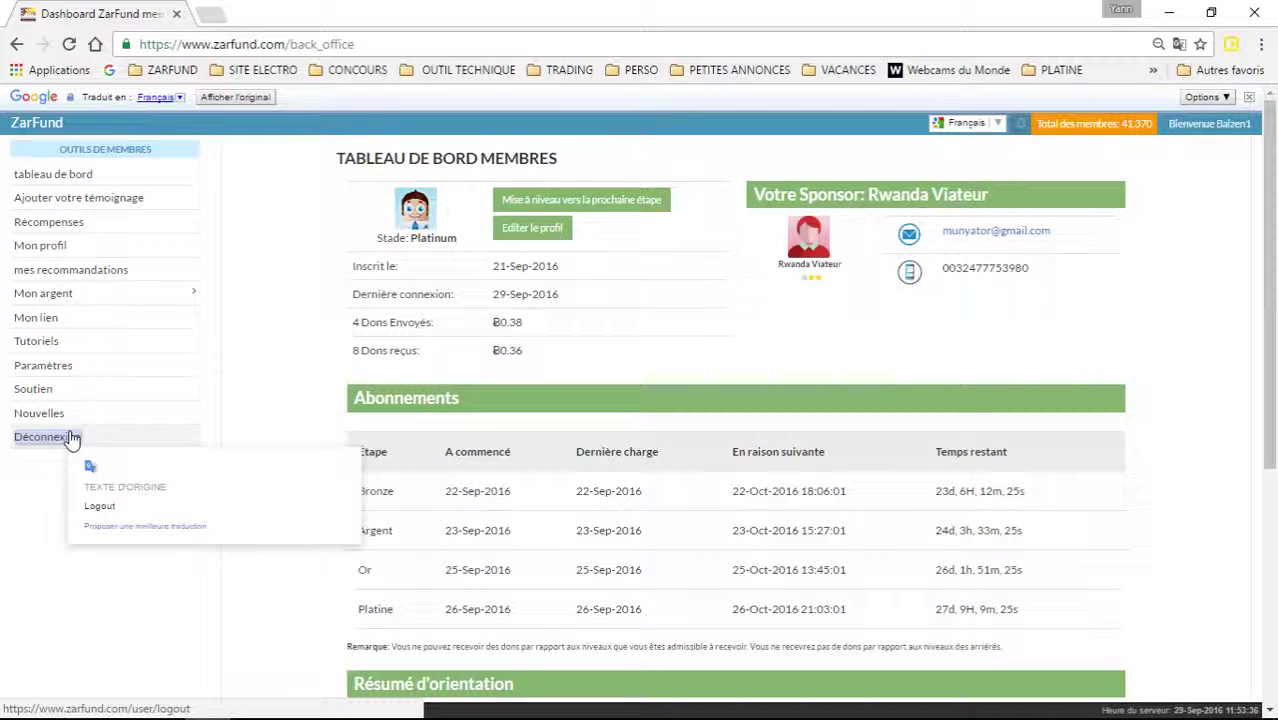
Select Français as the ZarFund dashboard's display language and open a new browser tab.
left_click(1000, 122)
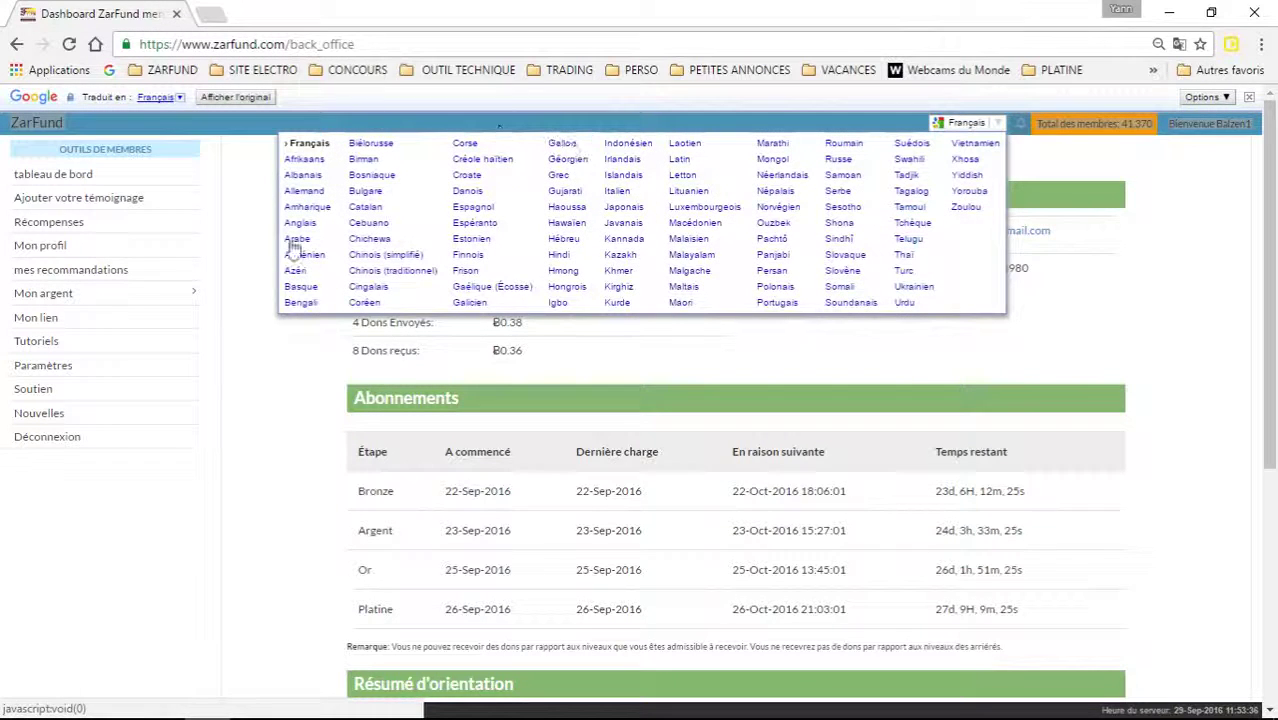
left_click(306, 143)
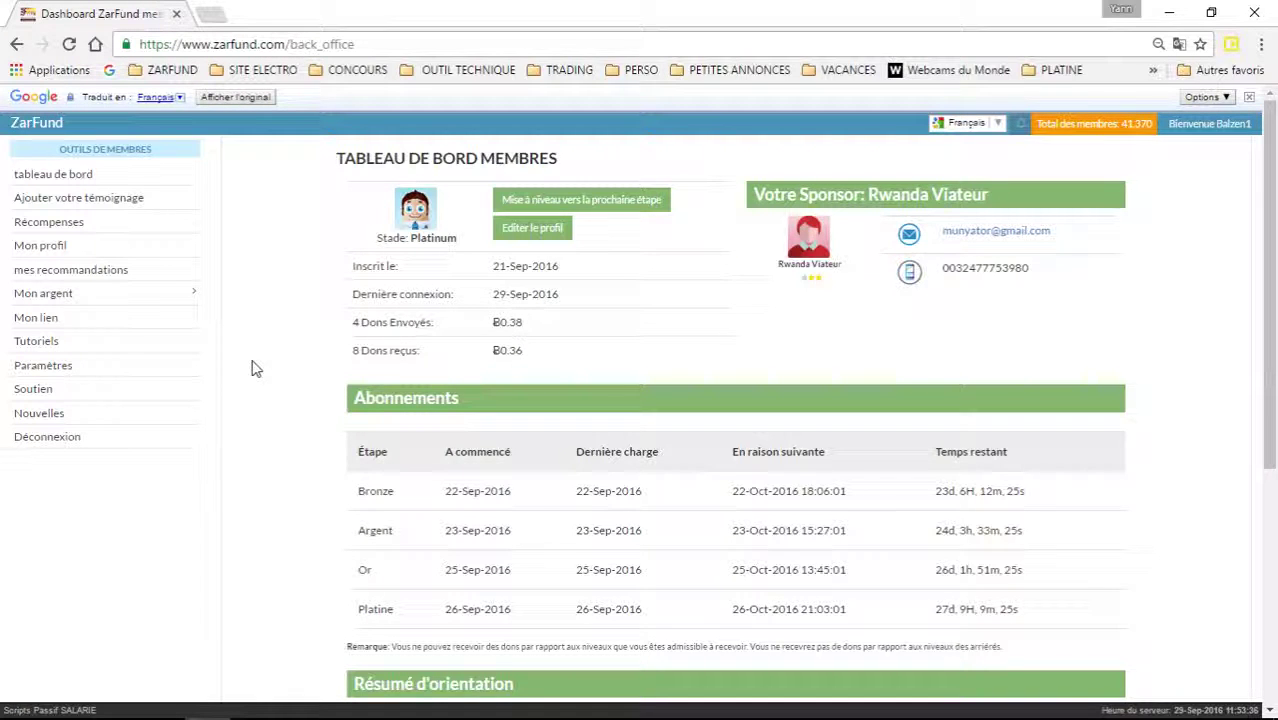
left_click(211, 14)
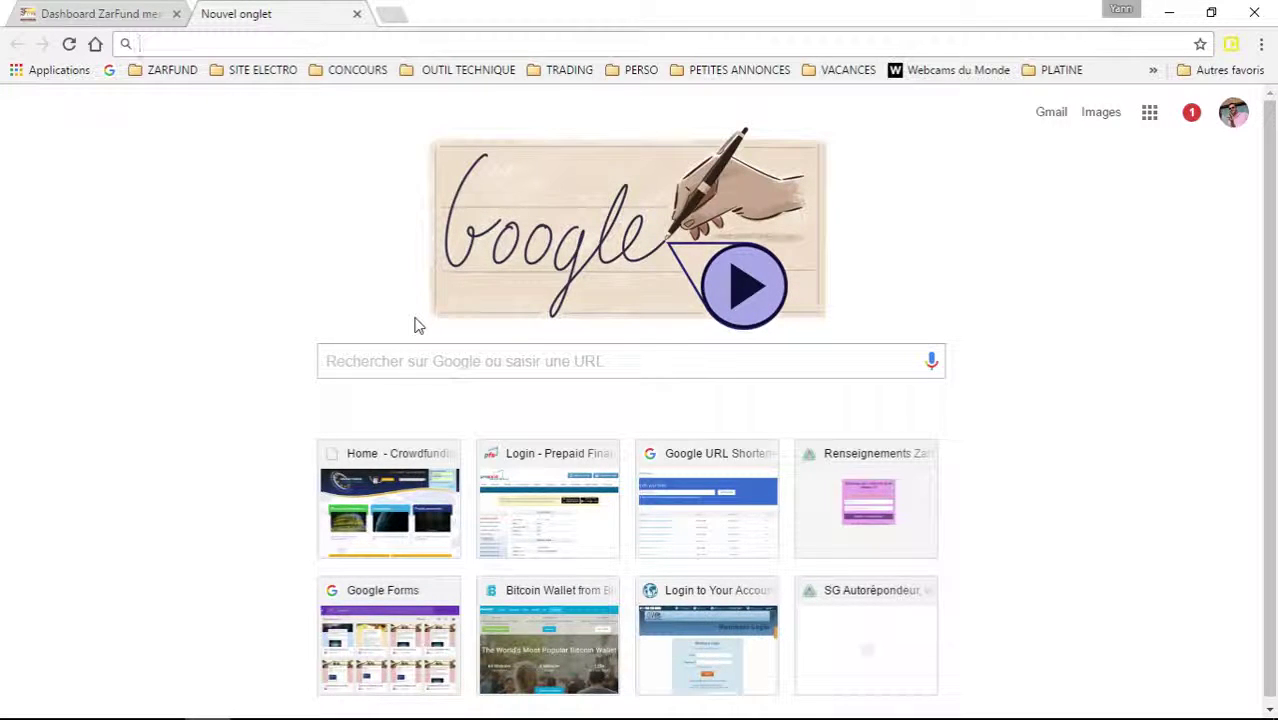
View ZarFund's account upgrade page for the next stage and return to the member dashboard.
left_click(86, 14)
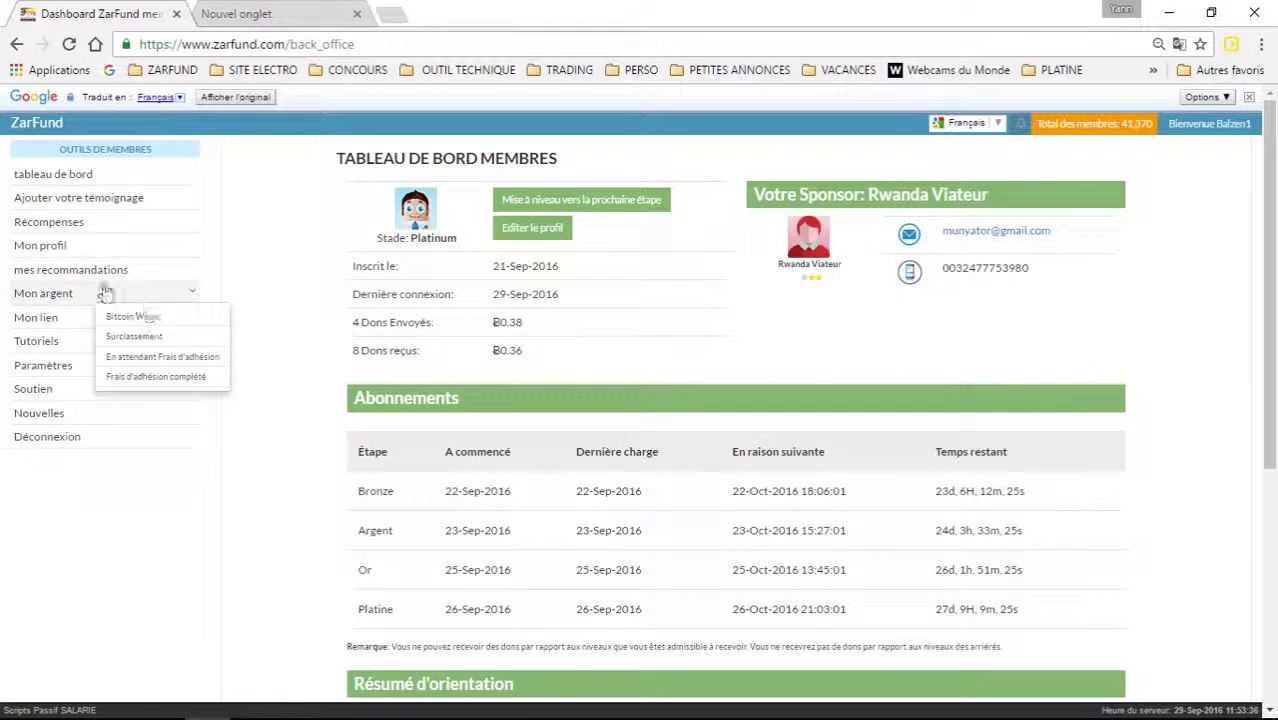
left_click(582, 200)
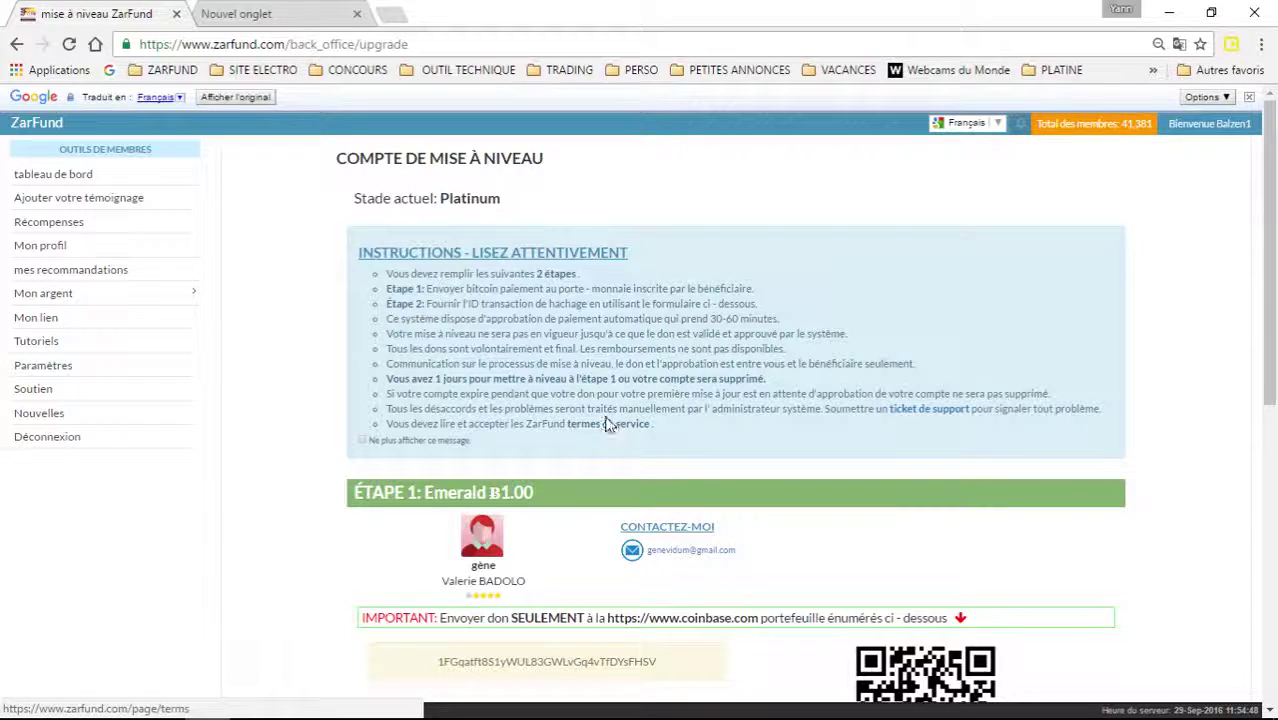
left_click(90, 180)
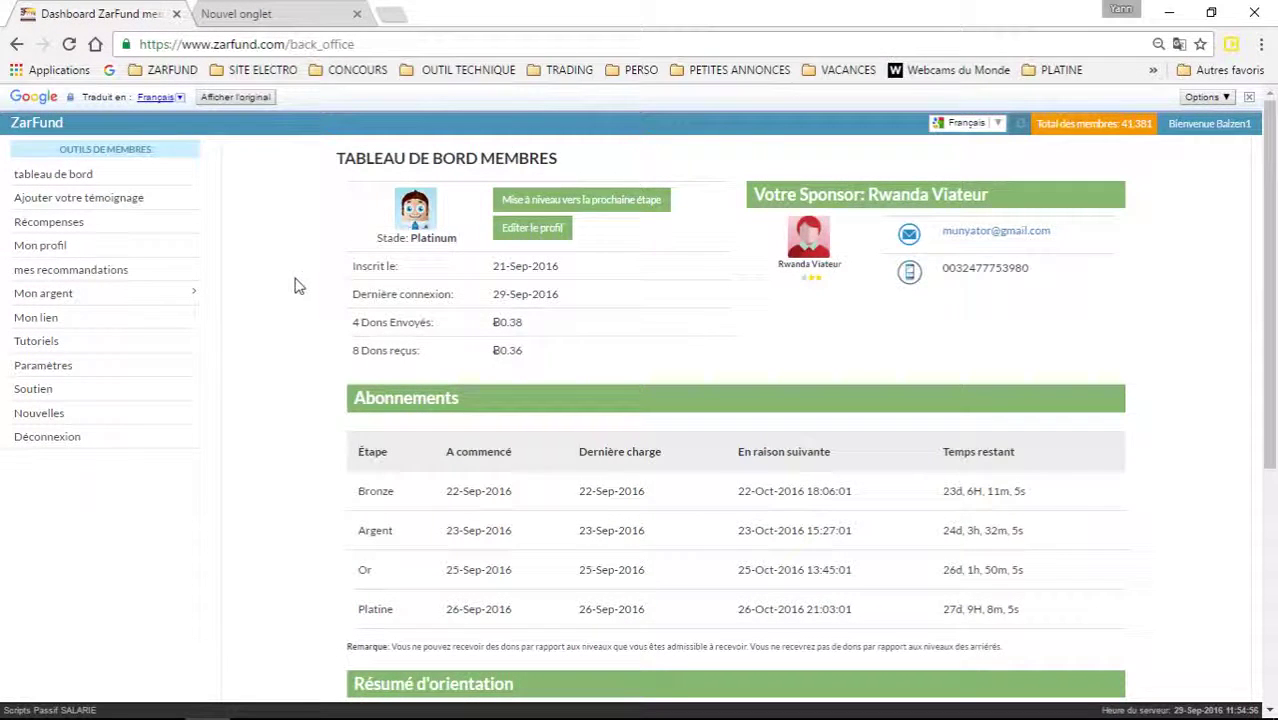
left_click(282, 14)
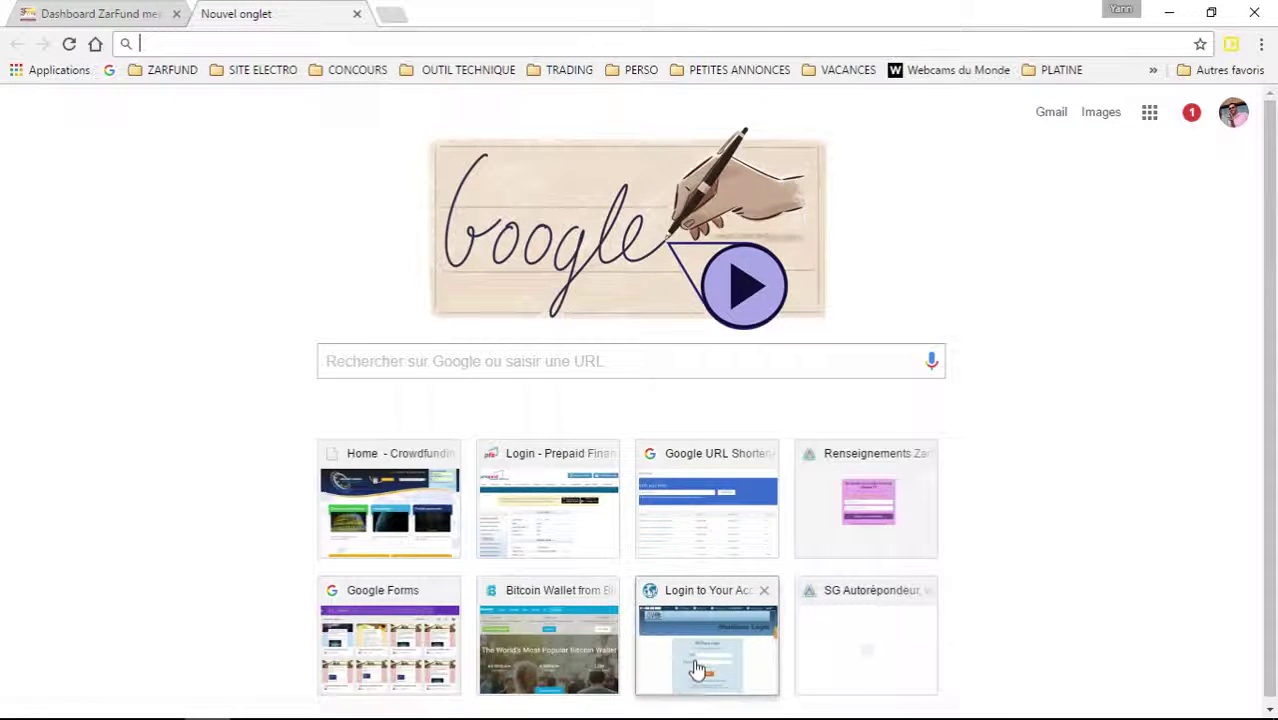
type("w")
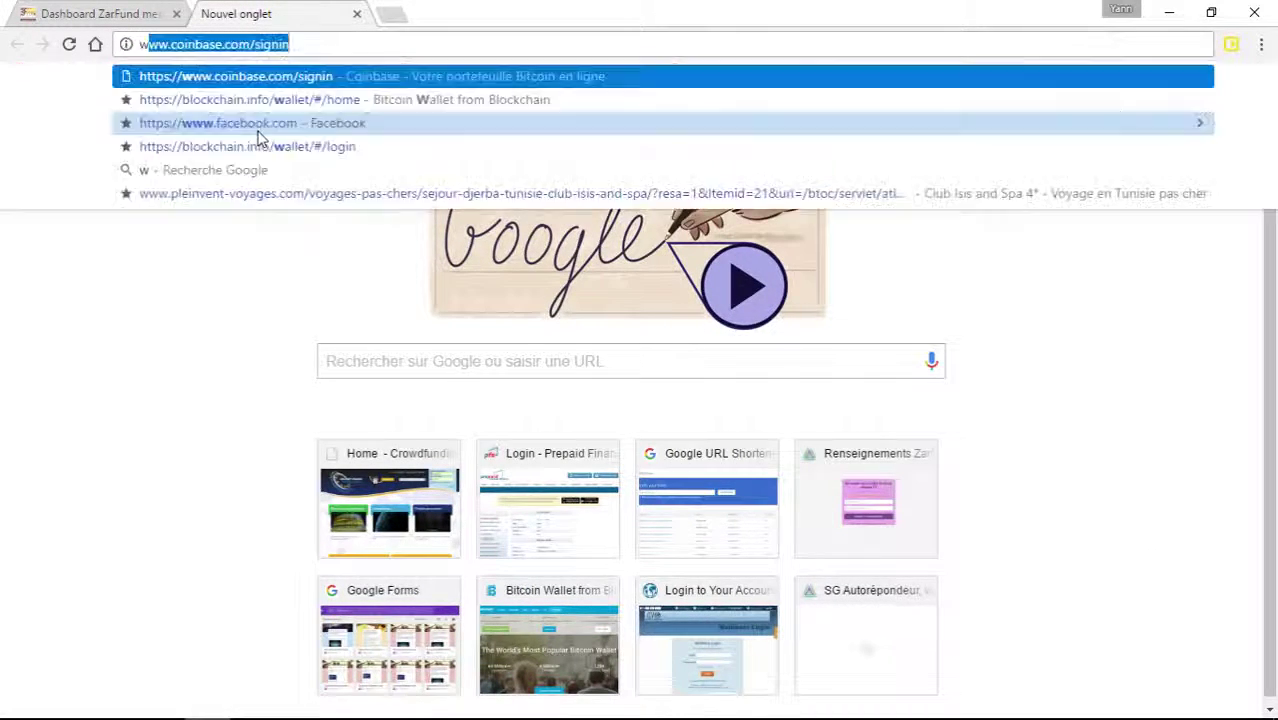
type("ww.blockchain")
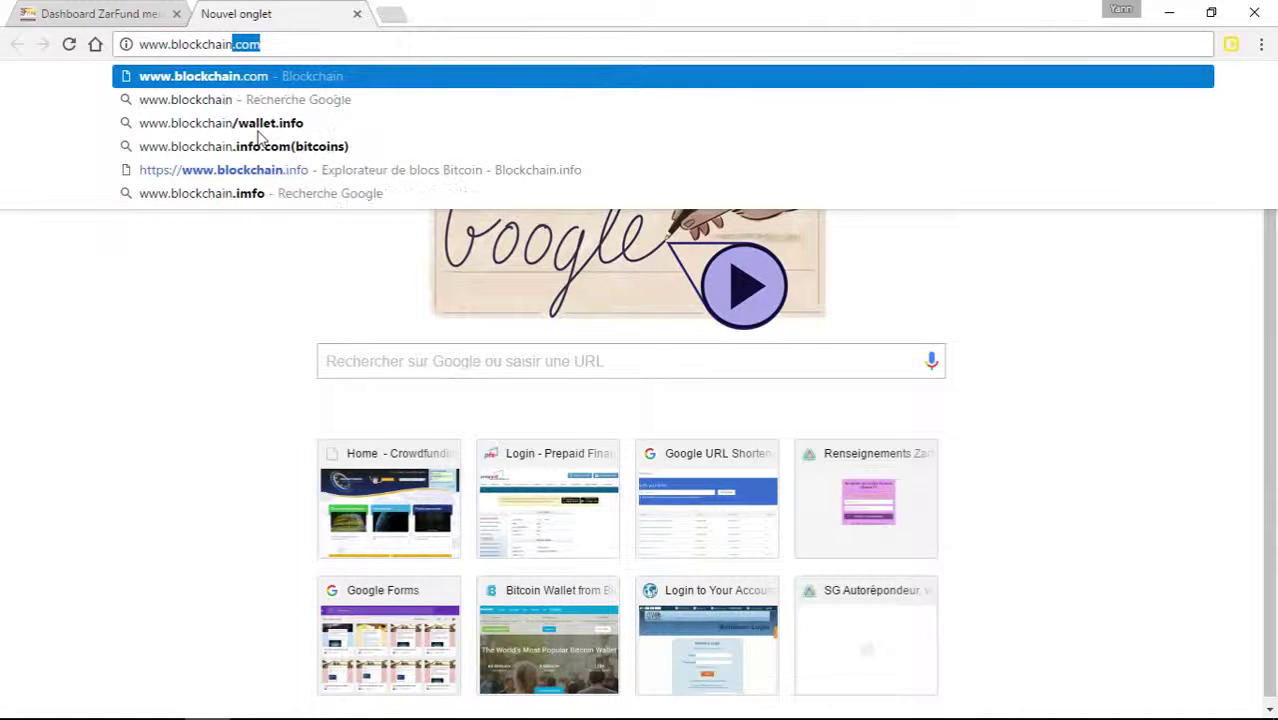
type(".")
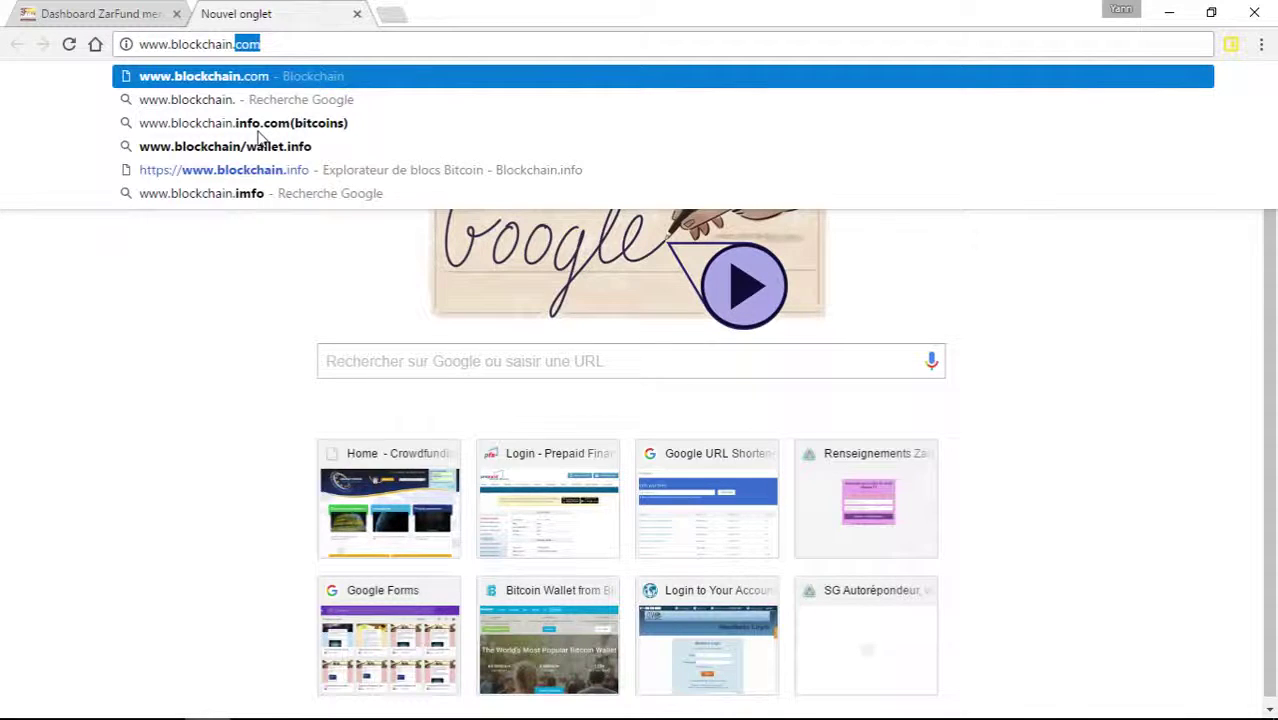
type("info")
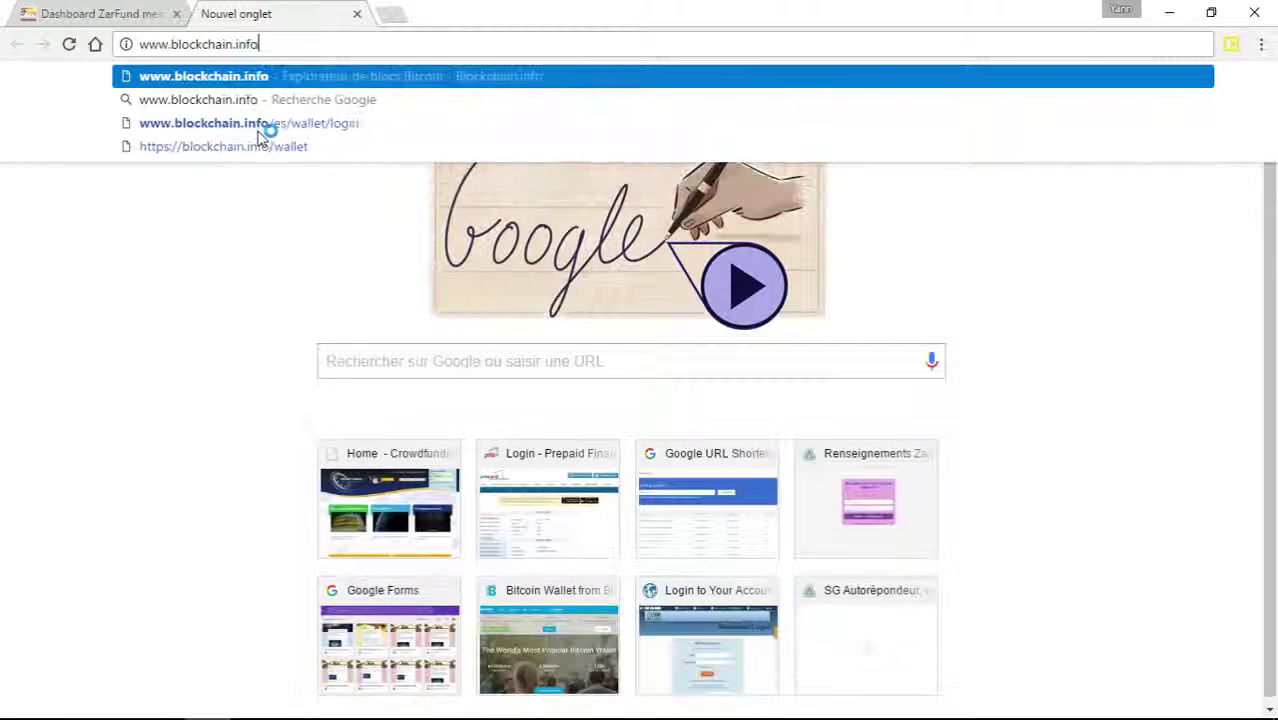
key("Return")
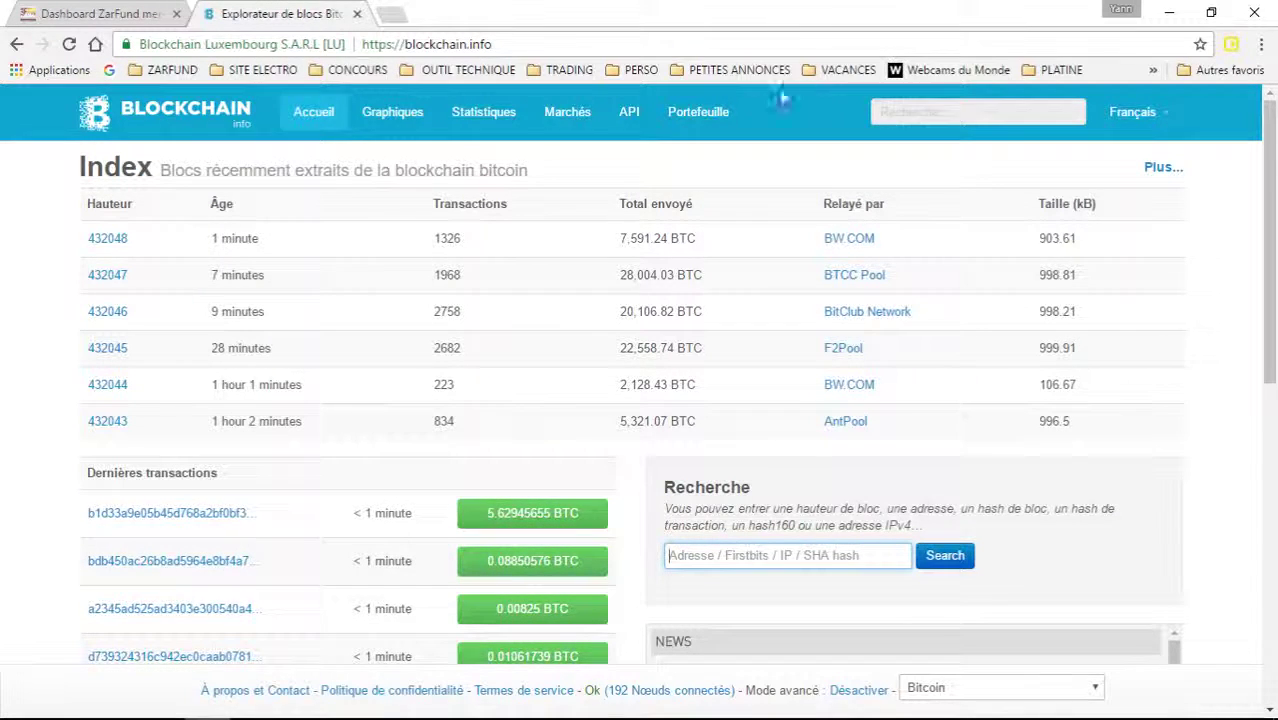
left_click(697, 113)
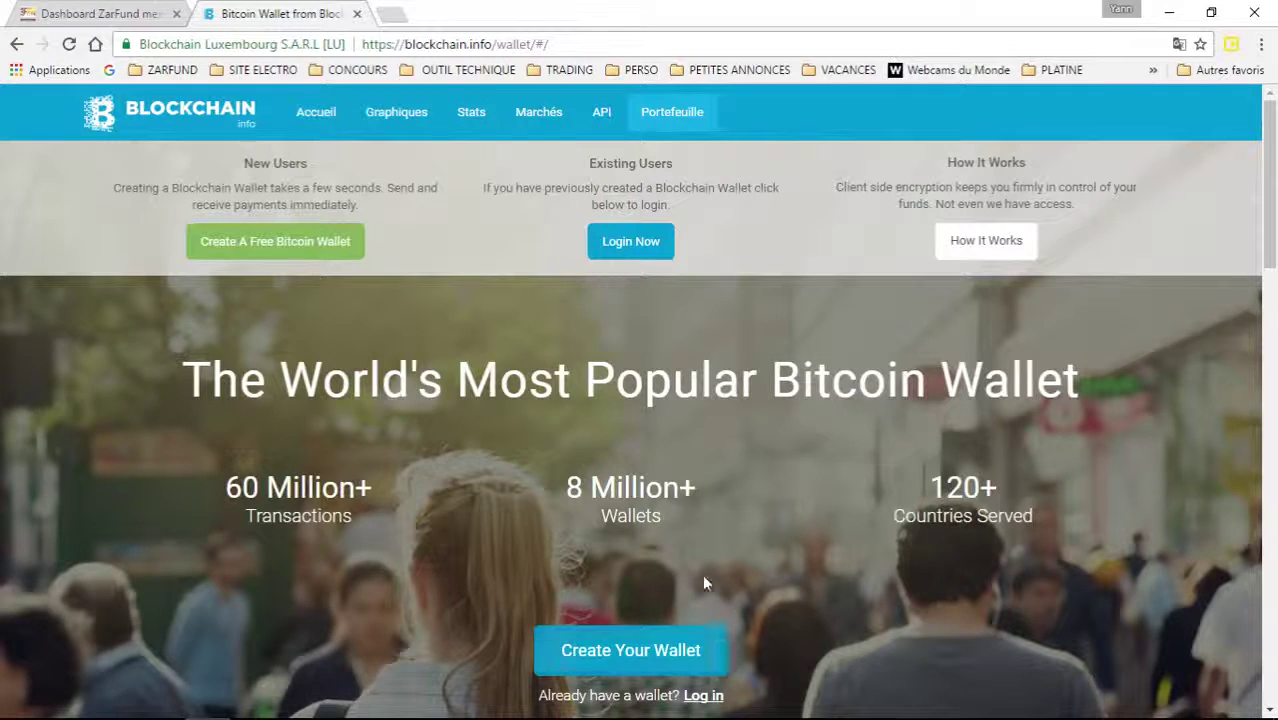
View the form for creating a new wallet, ticking and unticking its Terms of Service agreement.
left_click(630, 650)
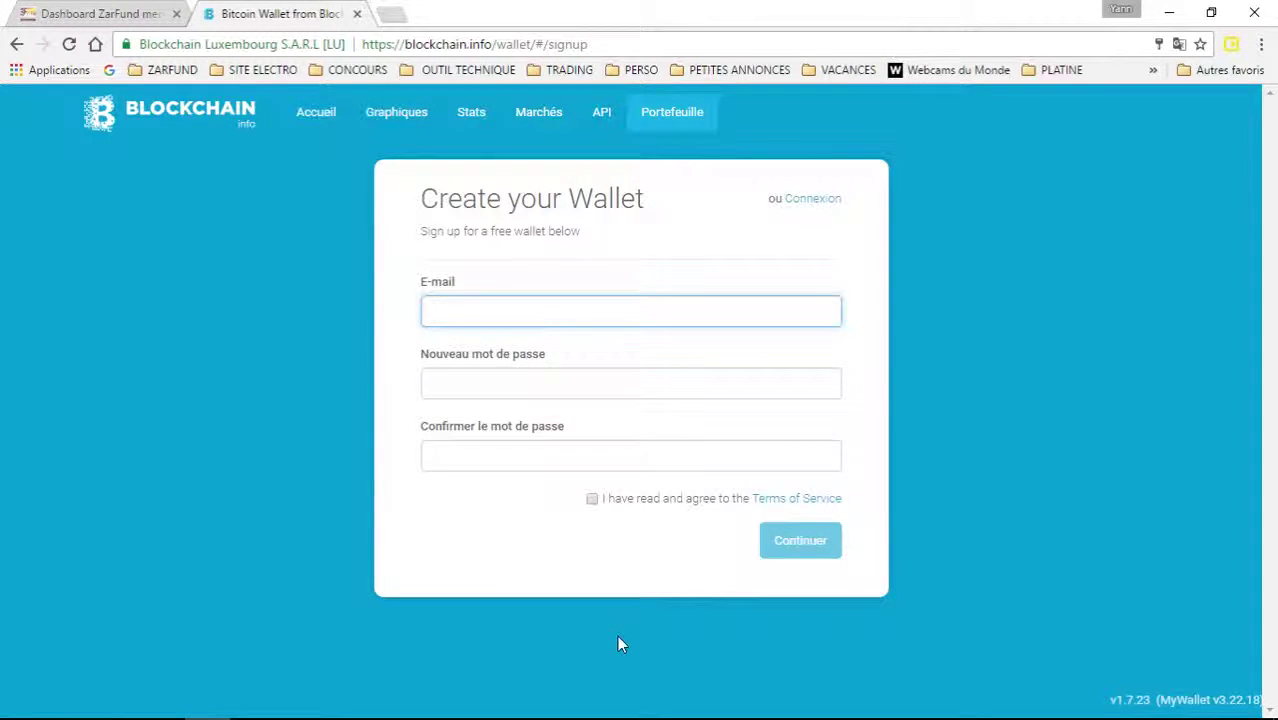
left_click(592, 499)
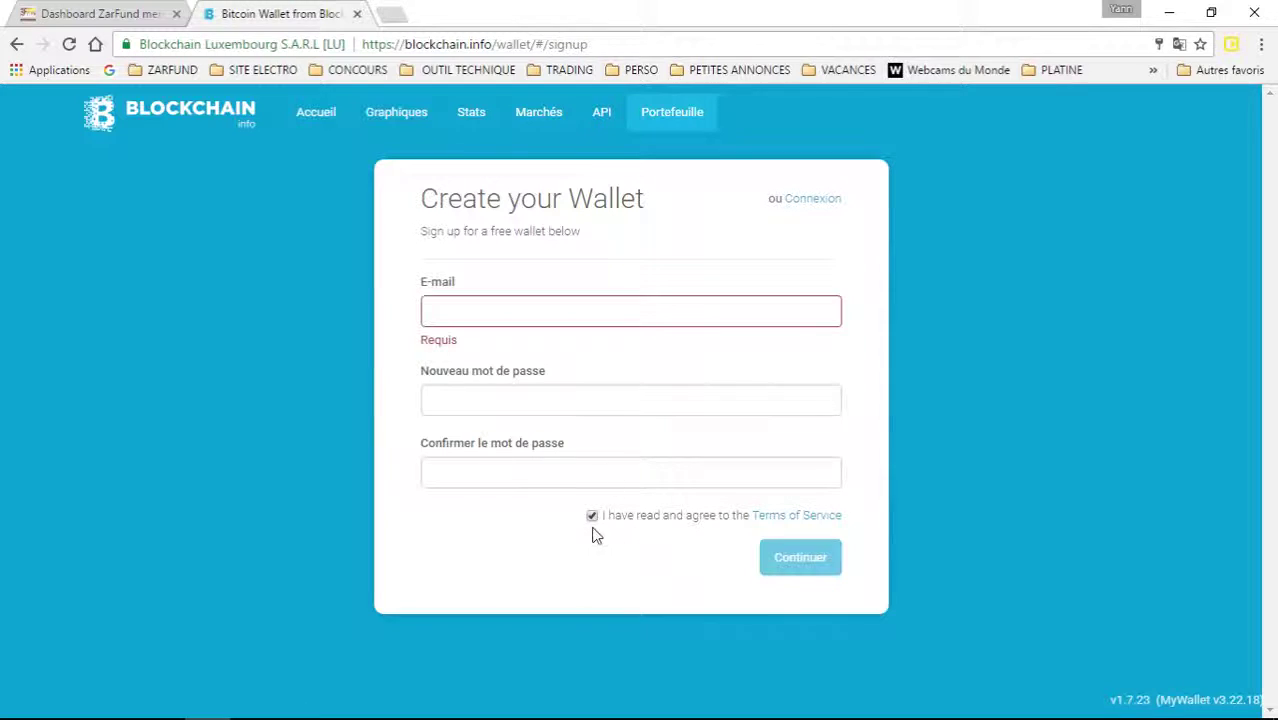
left_click(592, 516)
Switch to the wallet login form and log in to the existing wallet with the saved identifier and password.
left_click(815, 200)
left_click(728, 318)
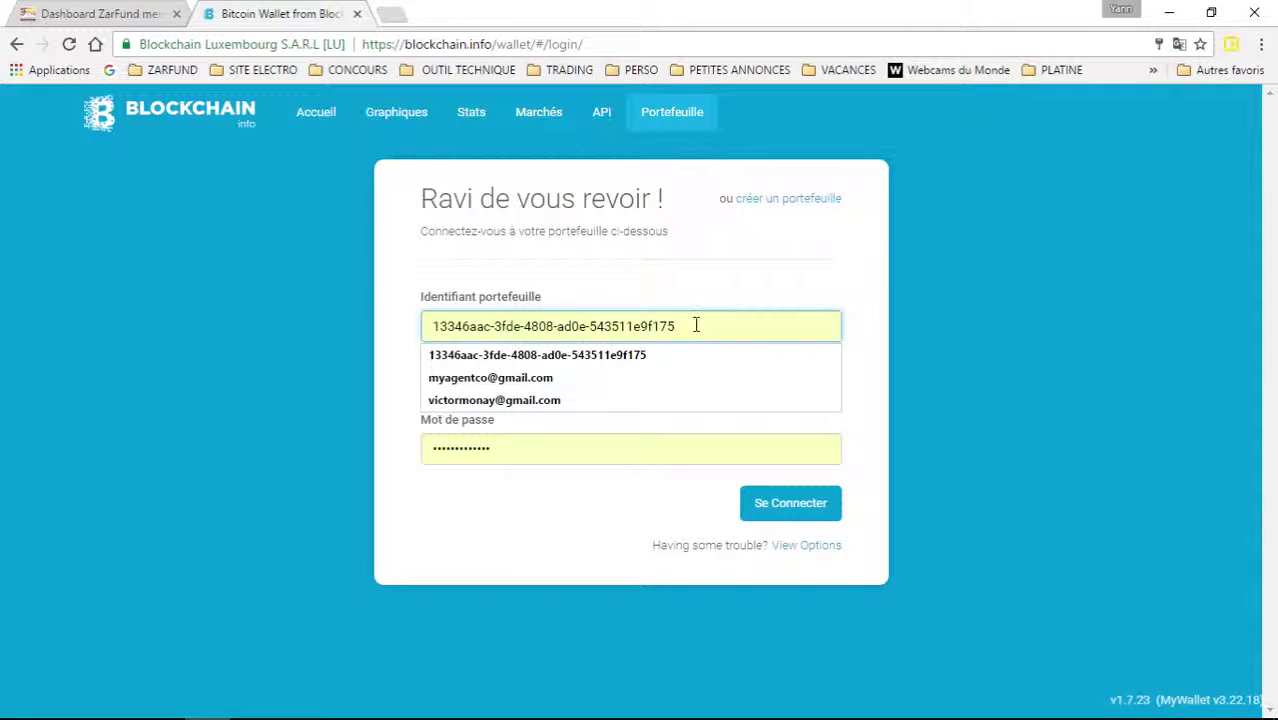
left_click(632, 514)
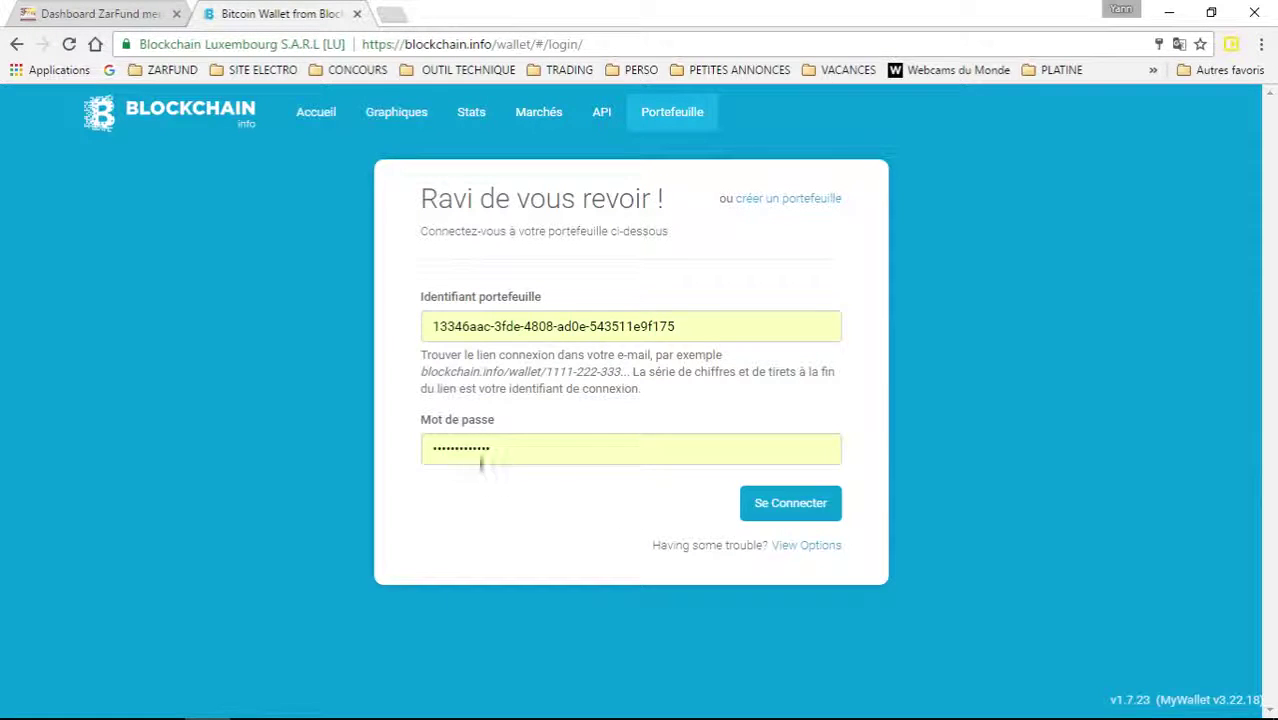
left_click(788, 513)
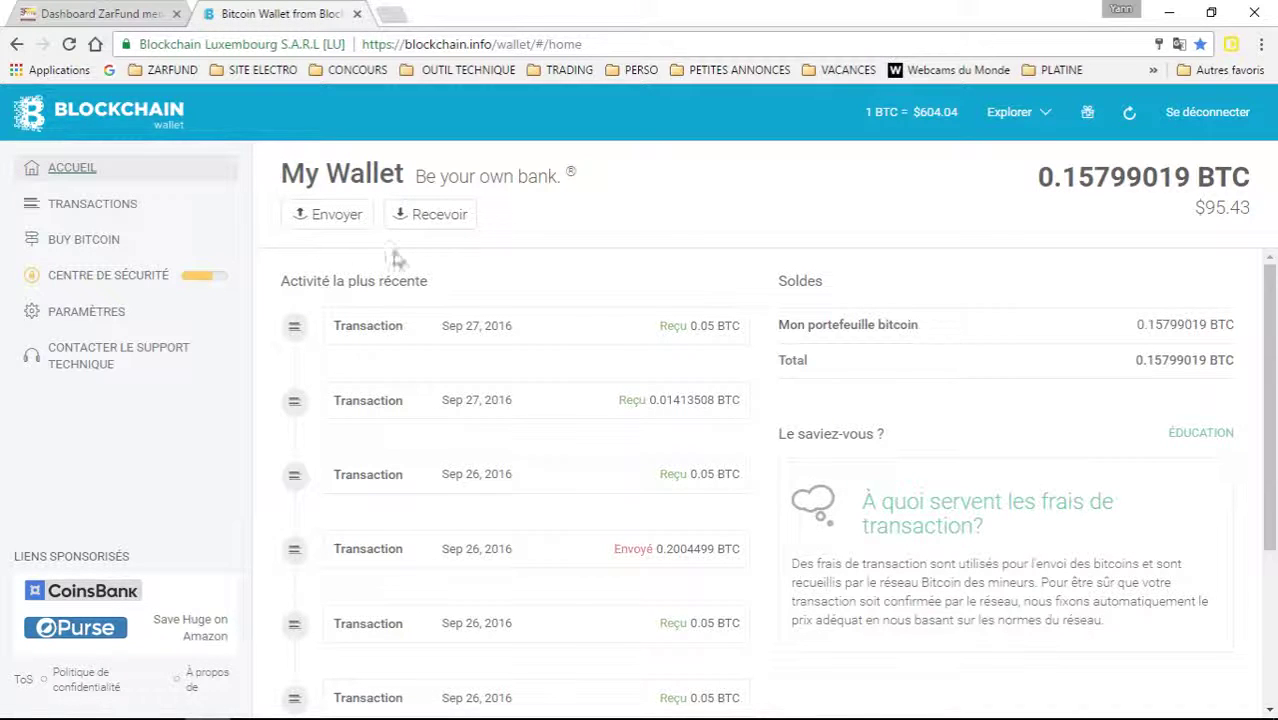
Display the wallet's address for receiving bitcoins and select the full address.
left_click(437, 218)
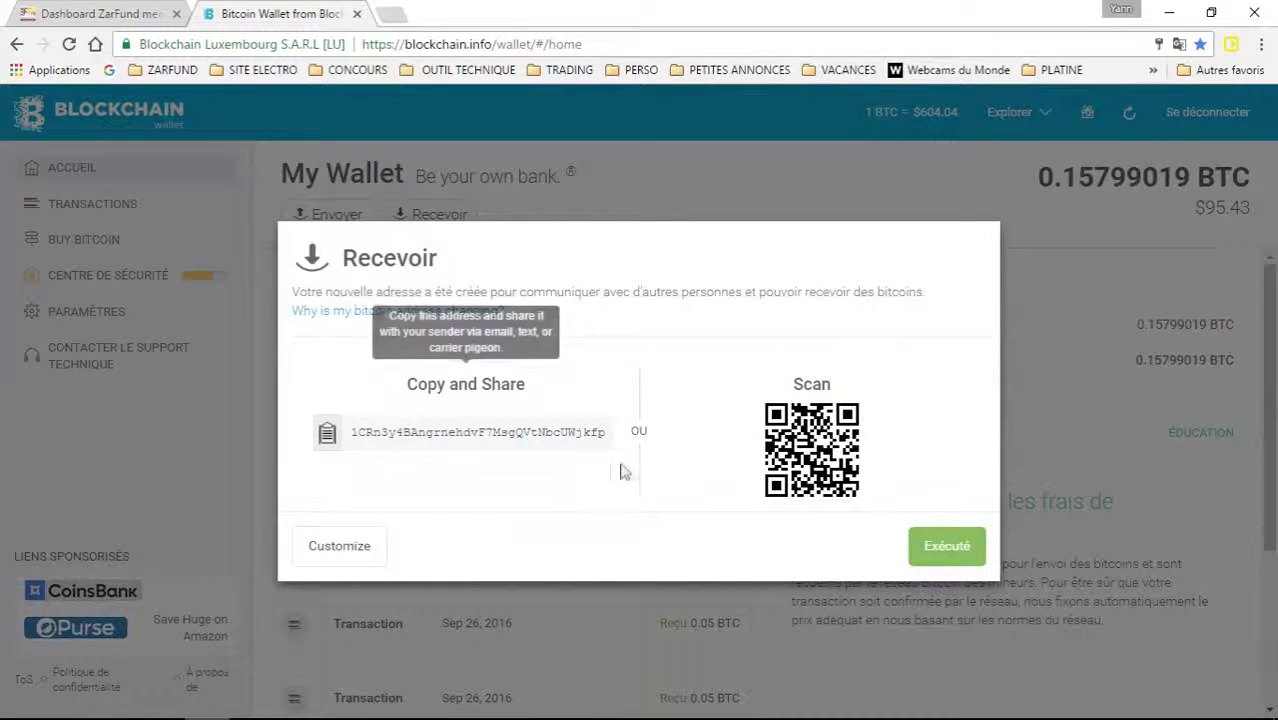
left_click_drag(613, 440, 325, 437)
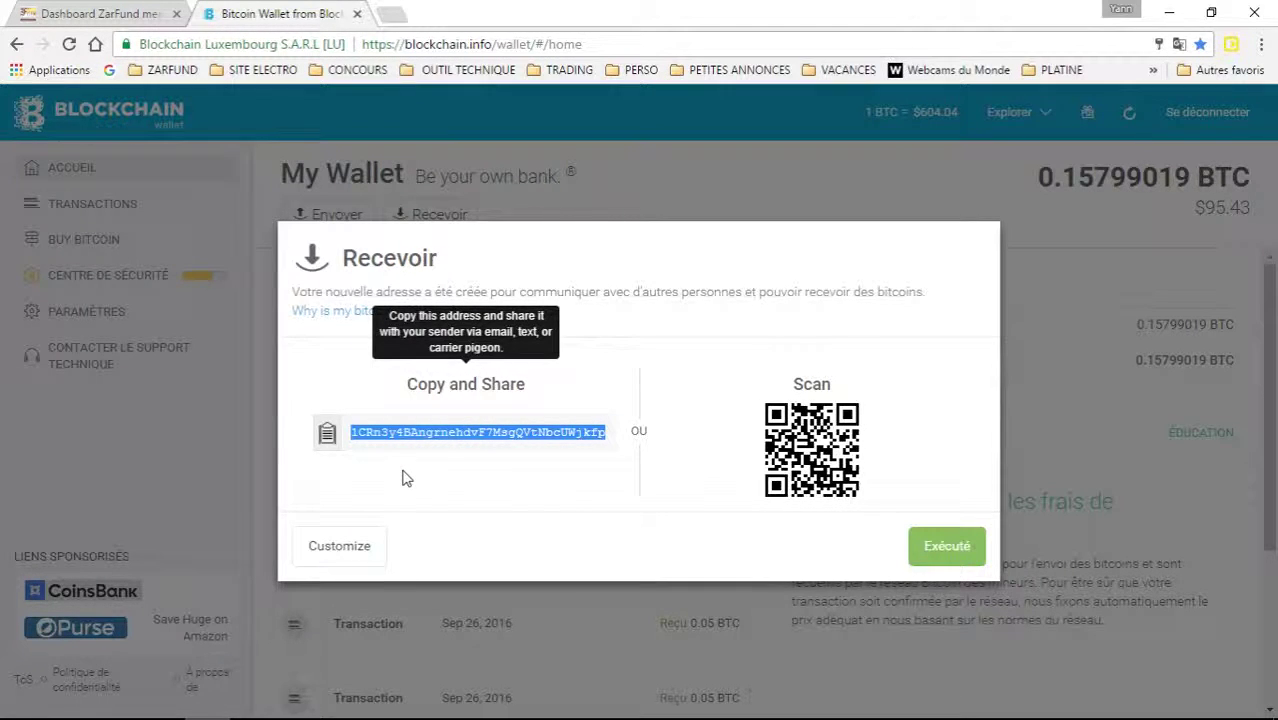
Return to the ZarFund dashboard and open the Bitcoin Wallet page under Mon argent.
left_click(103, 16)
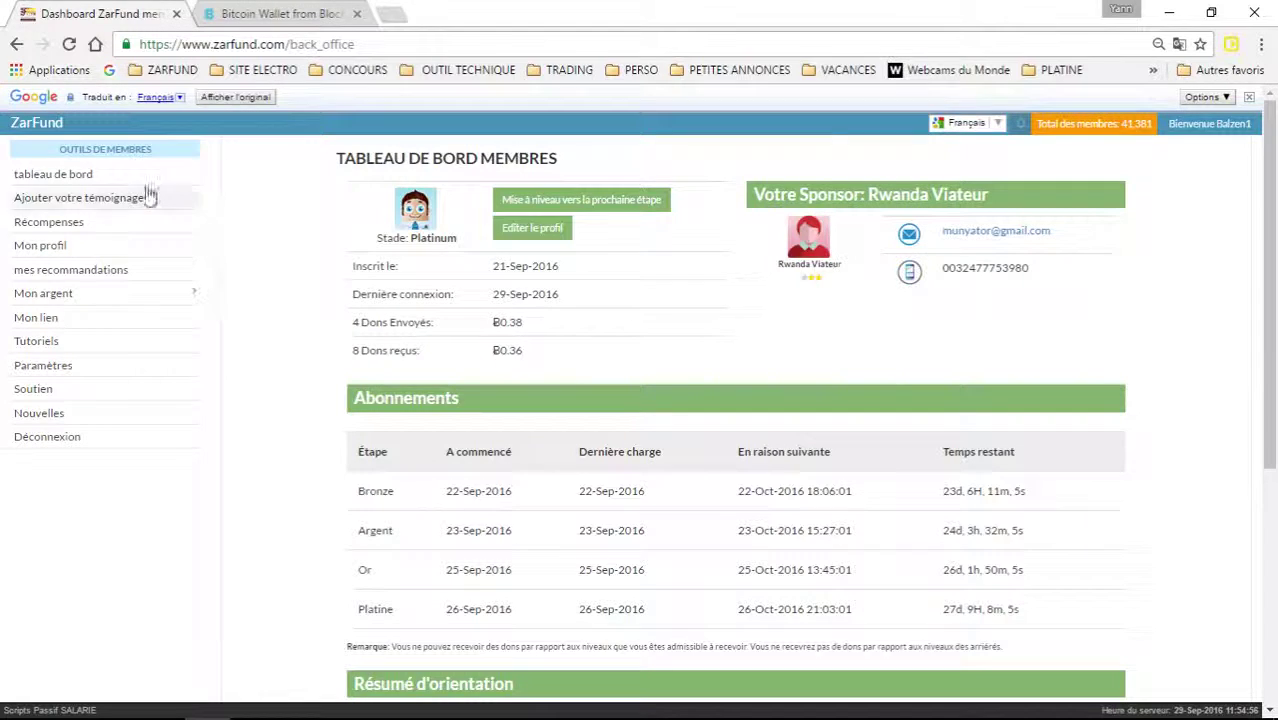
left_click(78, 294)
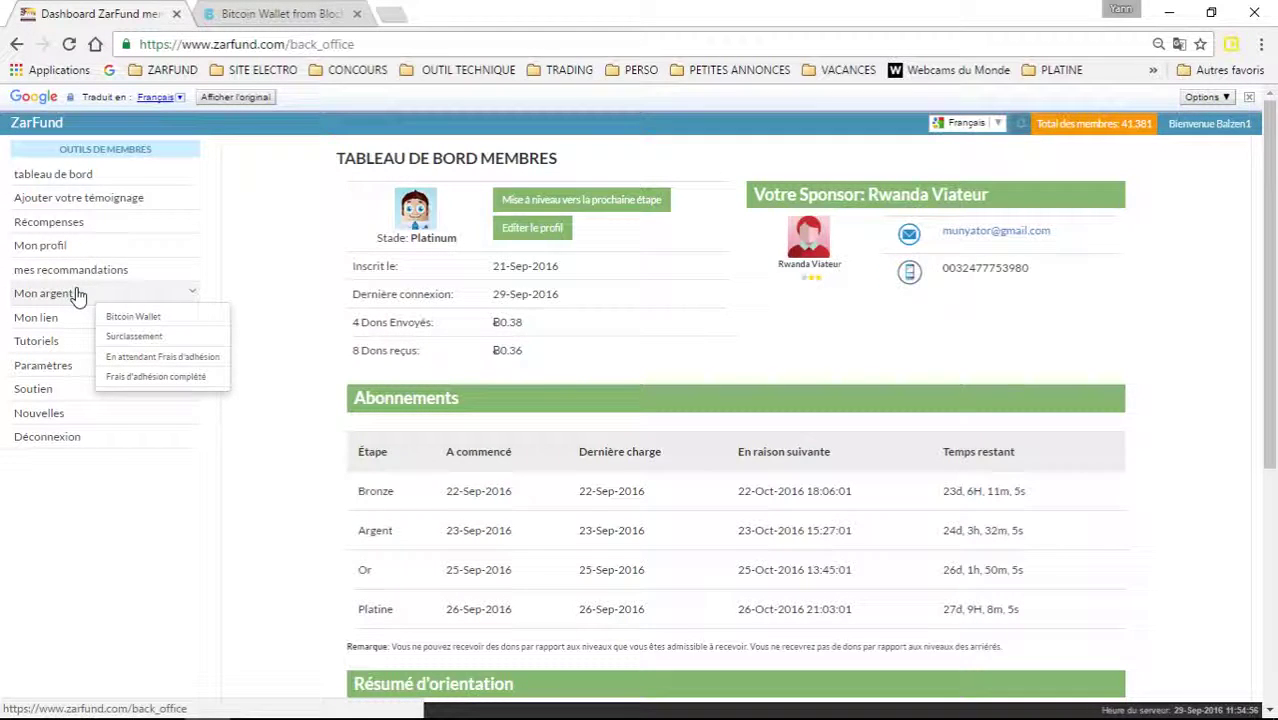
triple_click(30, 294)
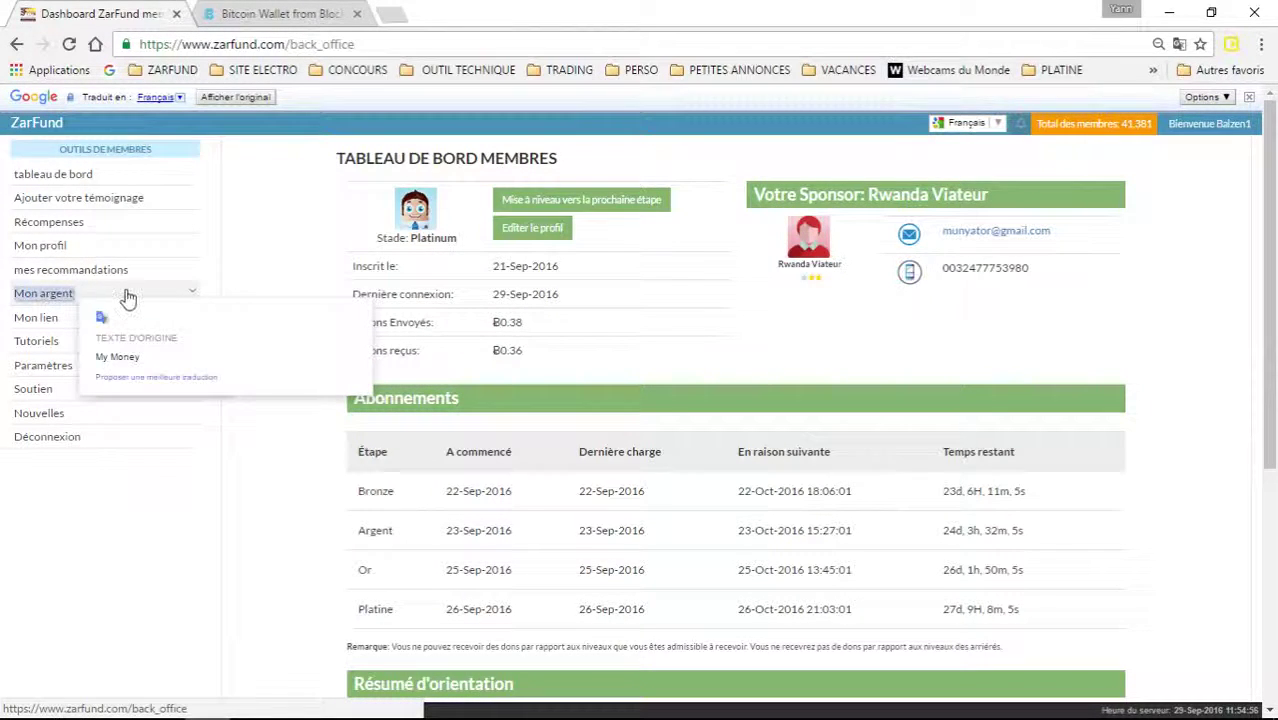
left_click(127, 296)
left_click(146, 319)
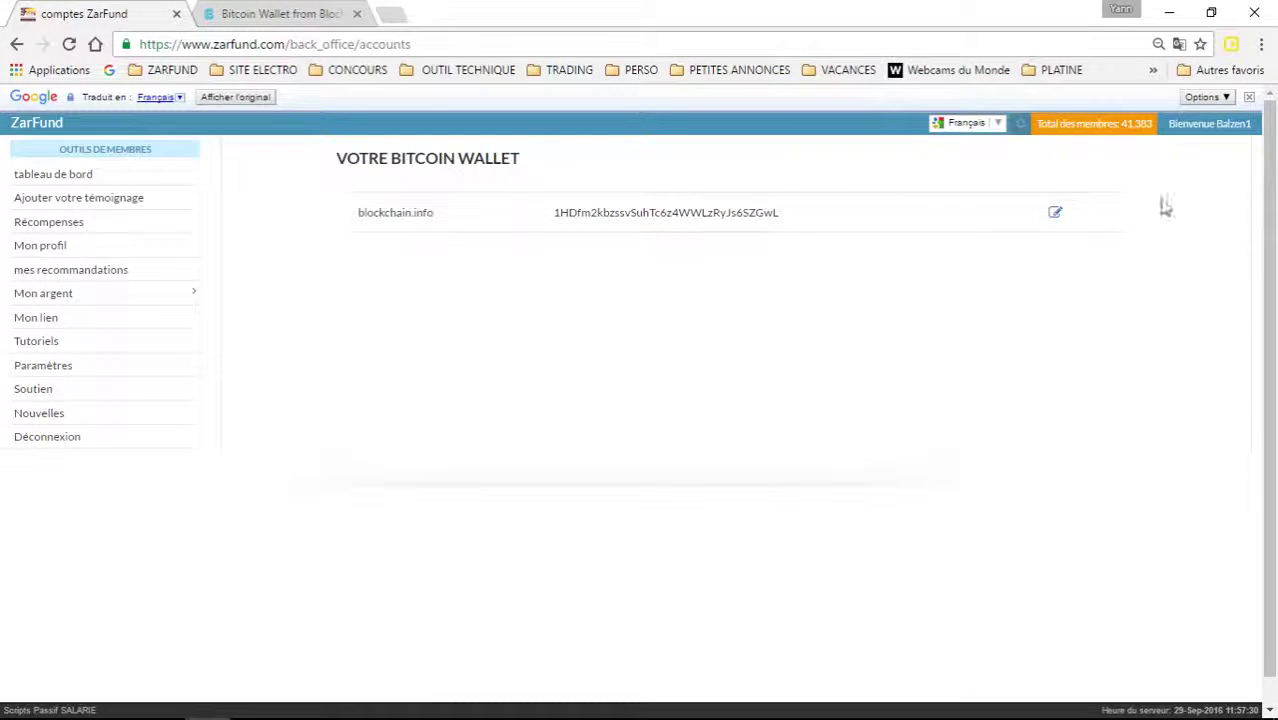
Review the edit form of the blockchain.info wallet entry alongside the Blockchain receiving address, and return to the member dashboard without saving changes.
left_click(1055, 213)
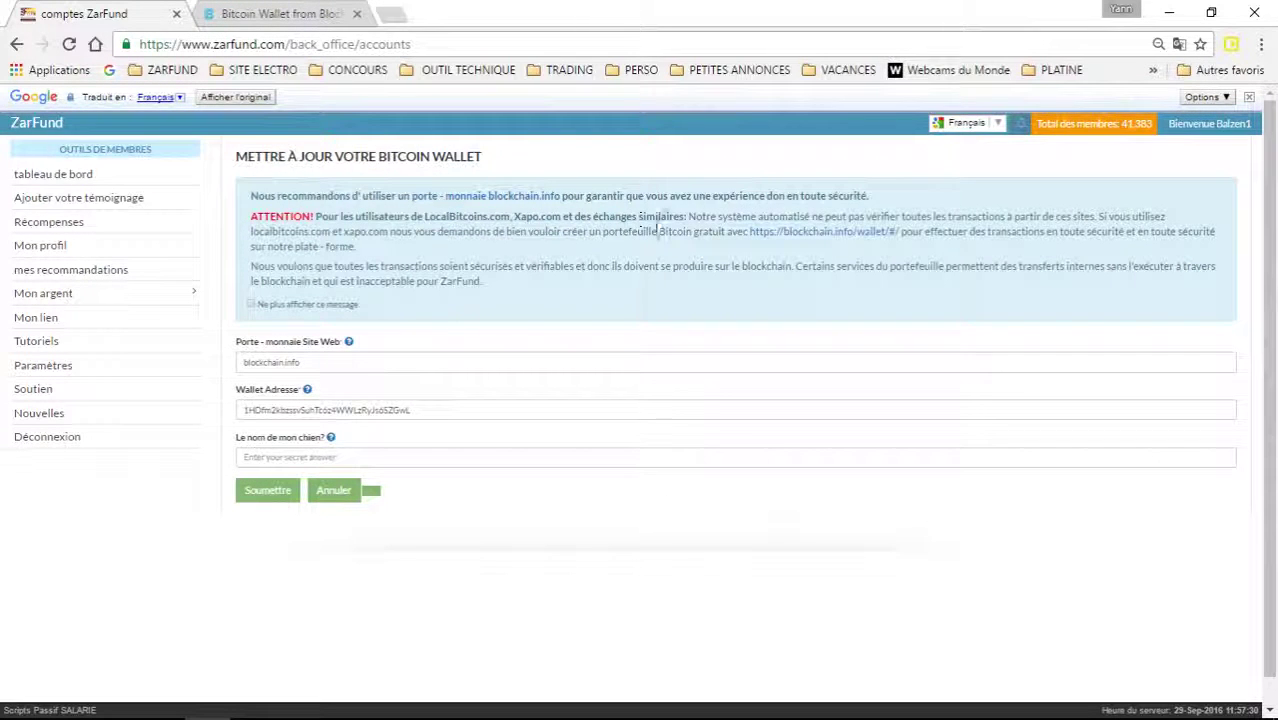
left_click(417, 409)
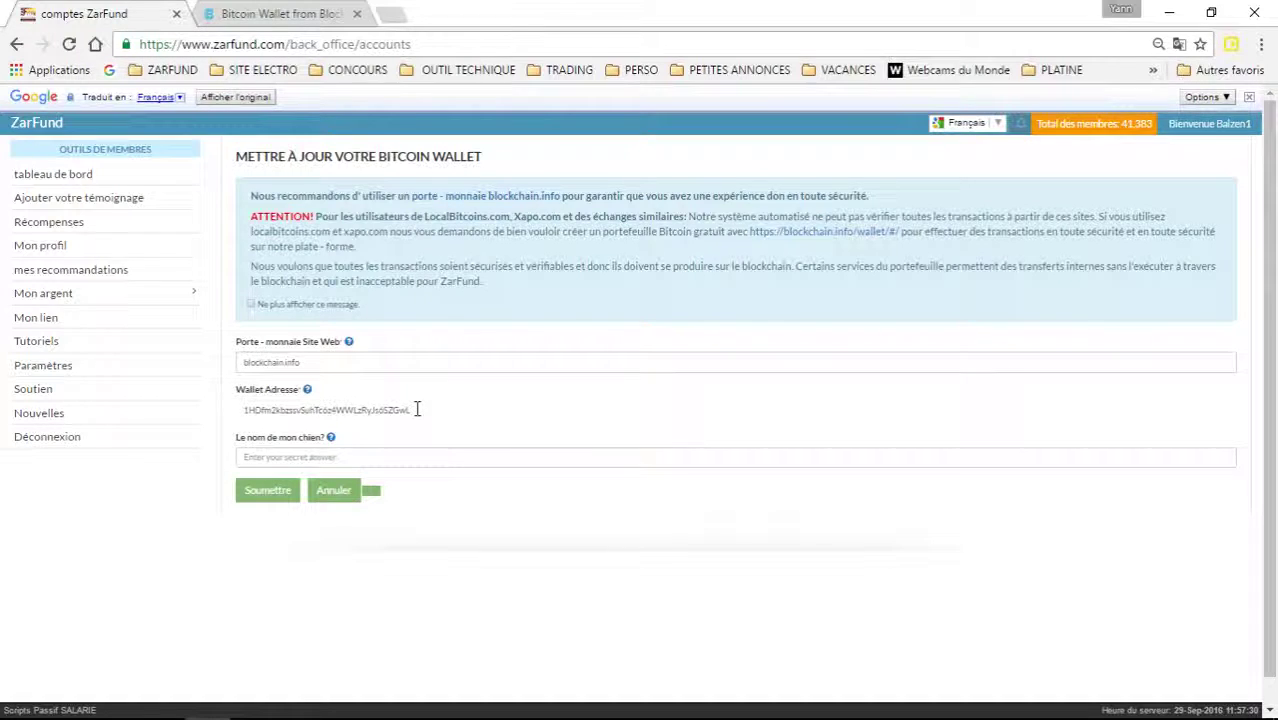
left_click(310, 15)
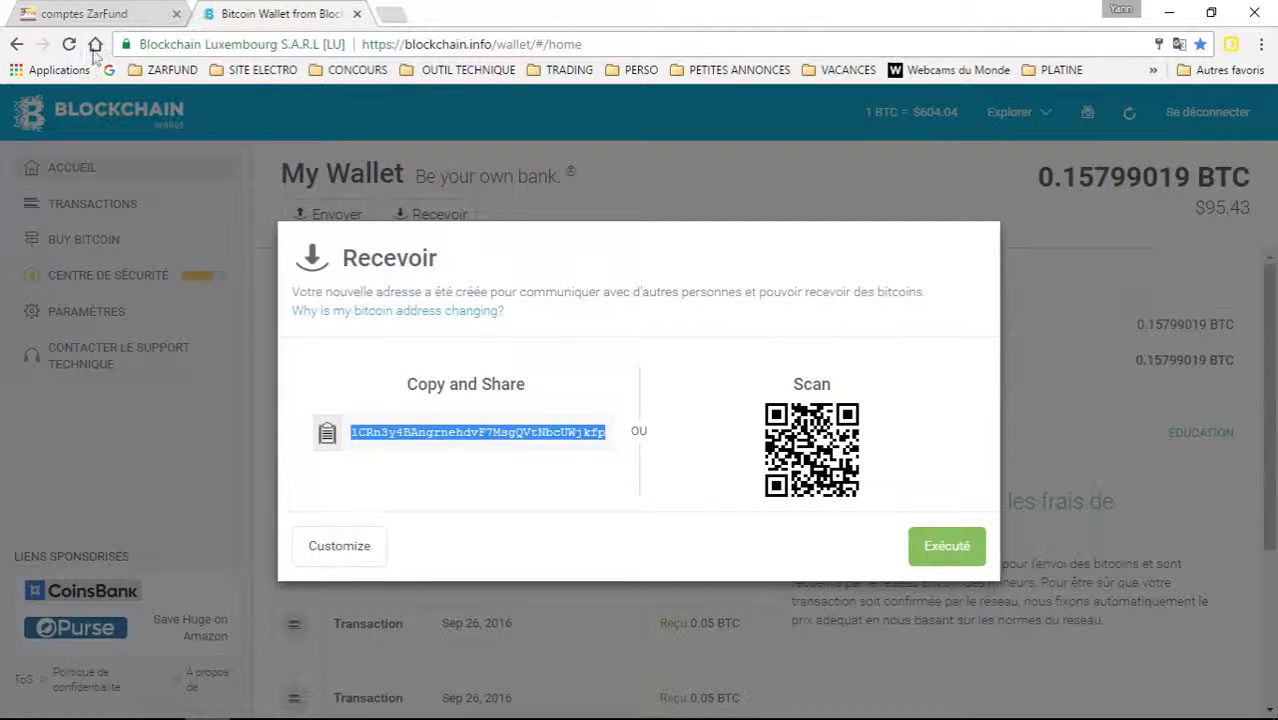
left_click(90, 14)
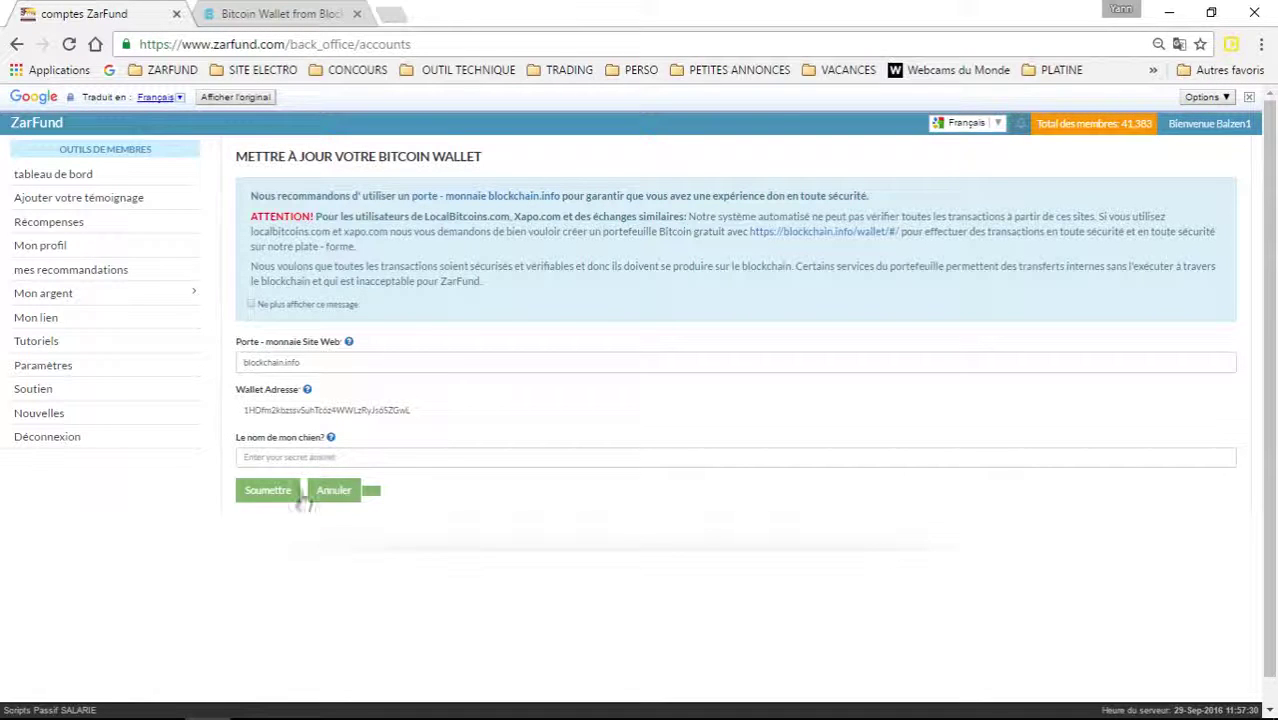
left_click(260, 495)
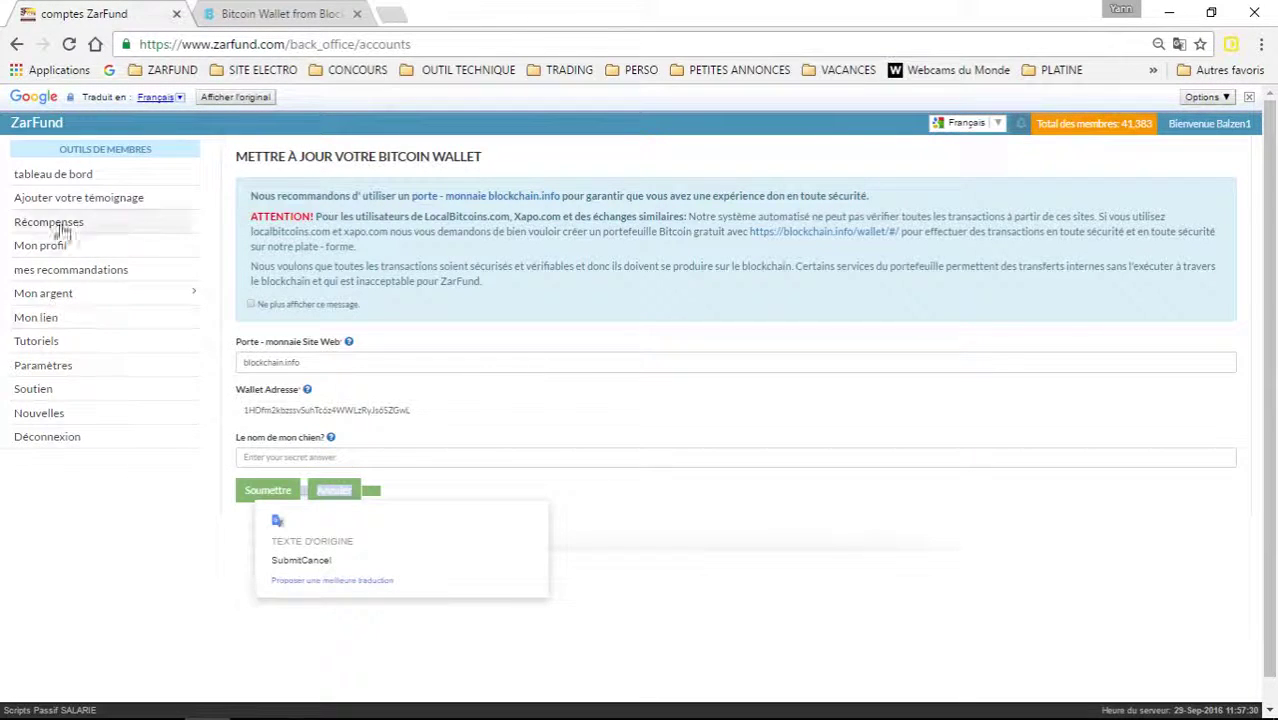
left_click(62, 178)
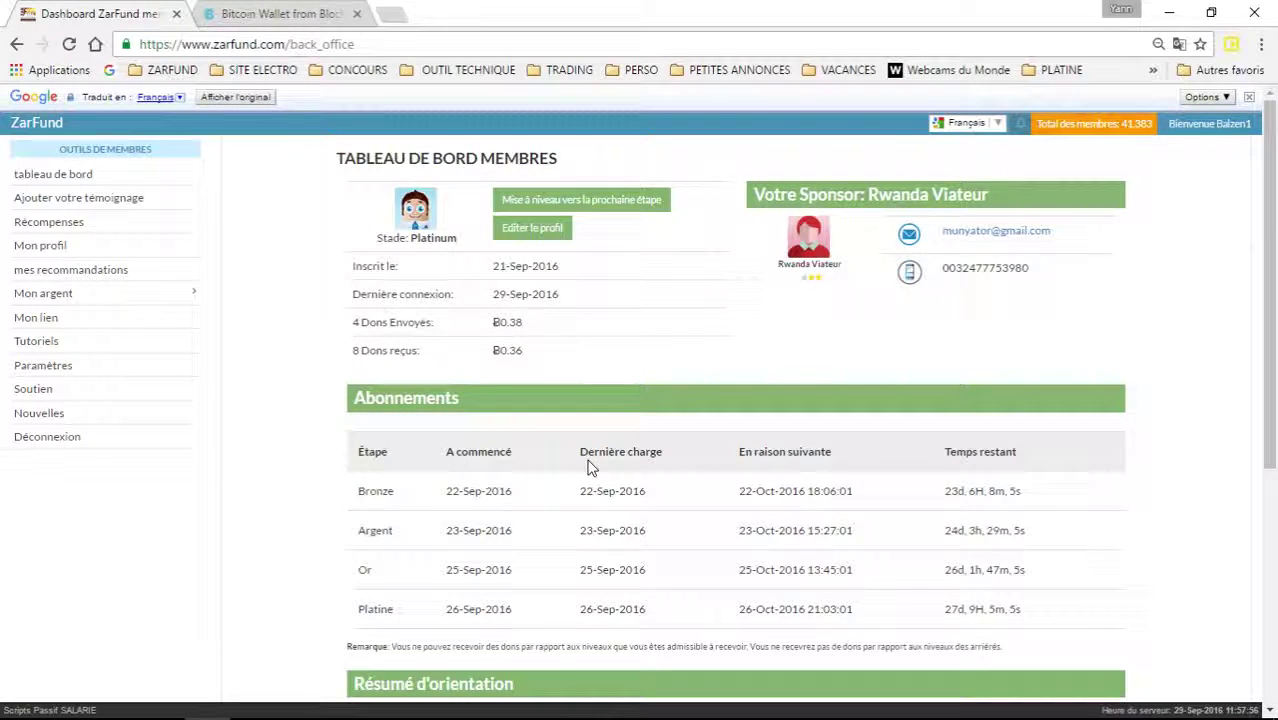
Dismiss the receiving-address dialog in the Blockchain wallet, and open Anycoin Direct's French home page through a web search for anycoin.
left_click(336, 20)
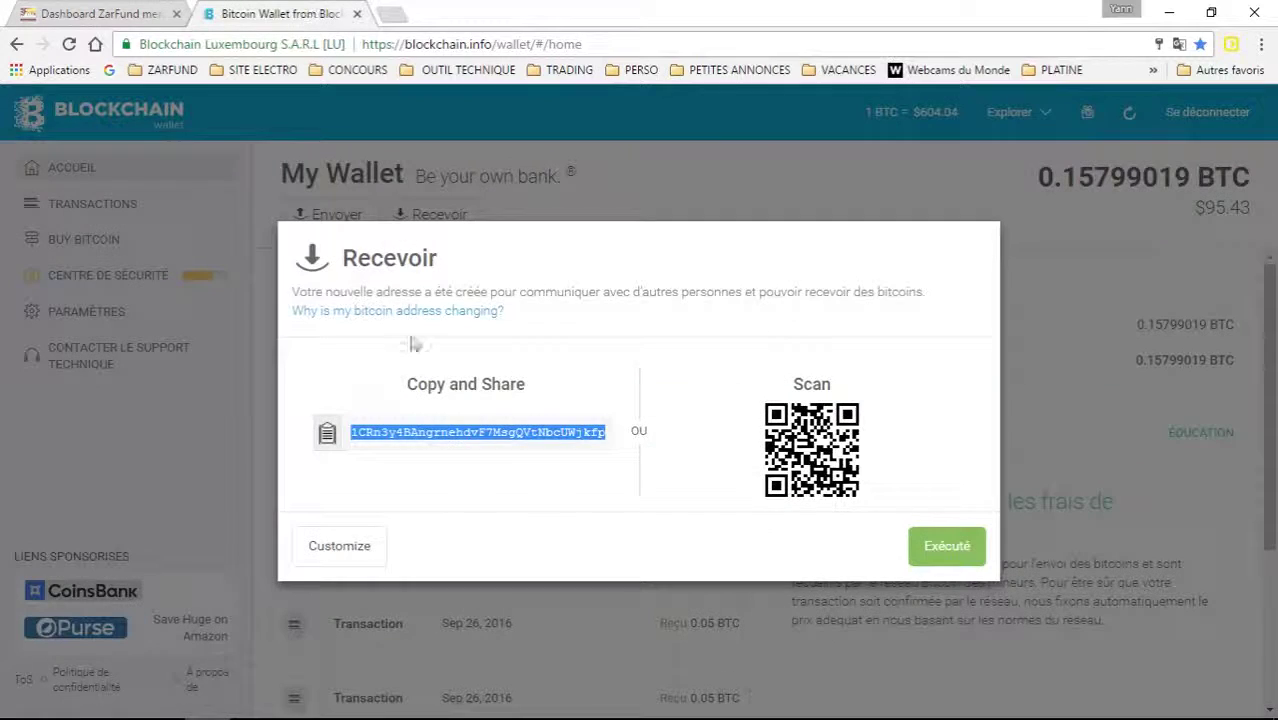
left_click(1085, 480)
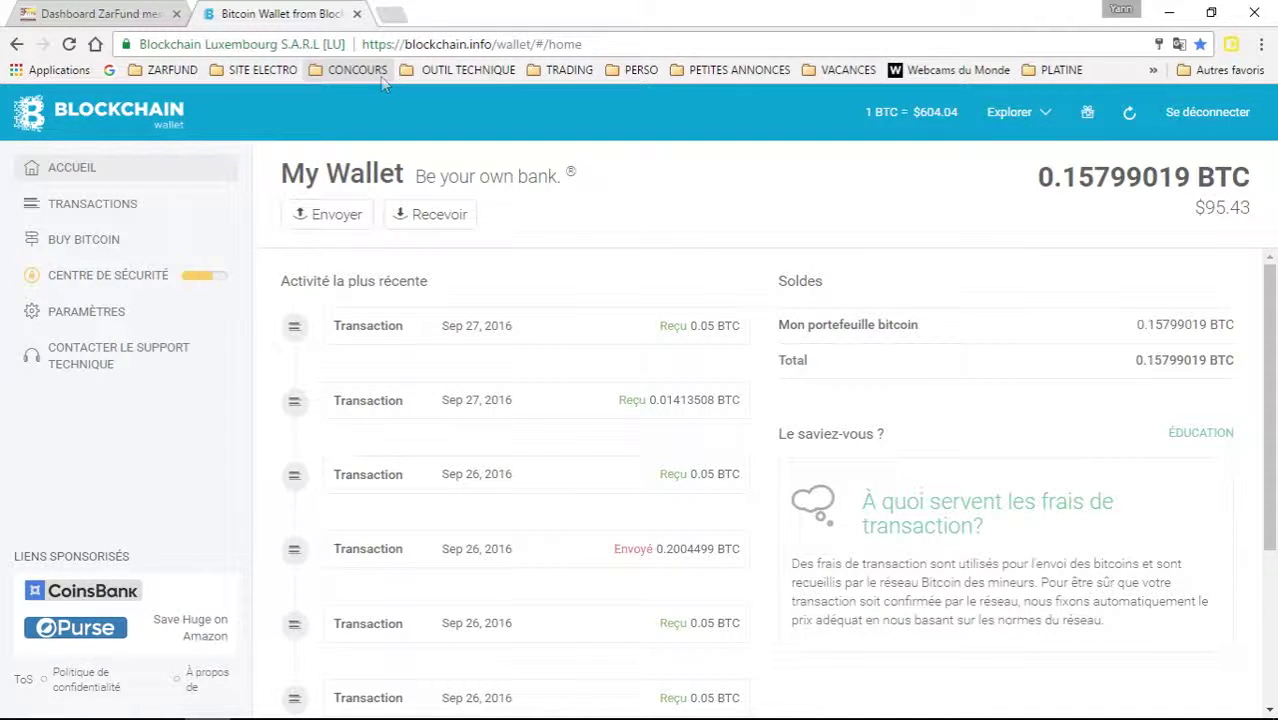
left_click(390, 22)
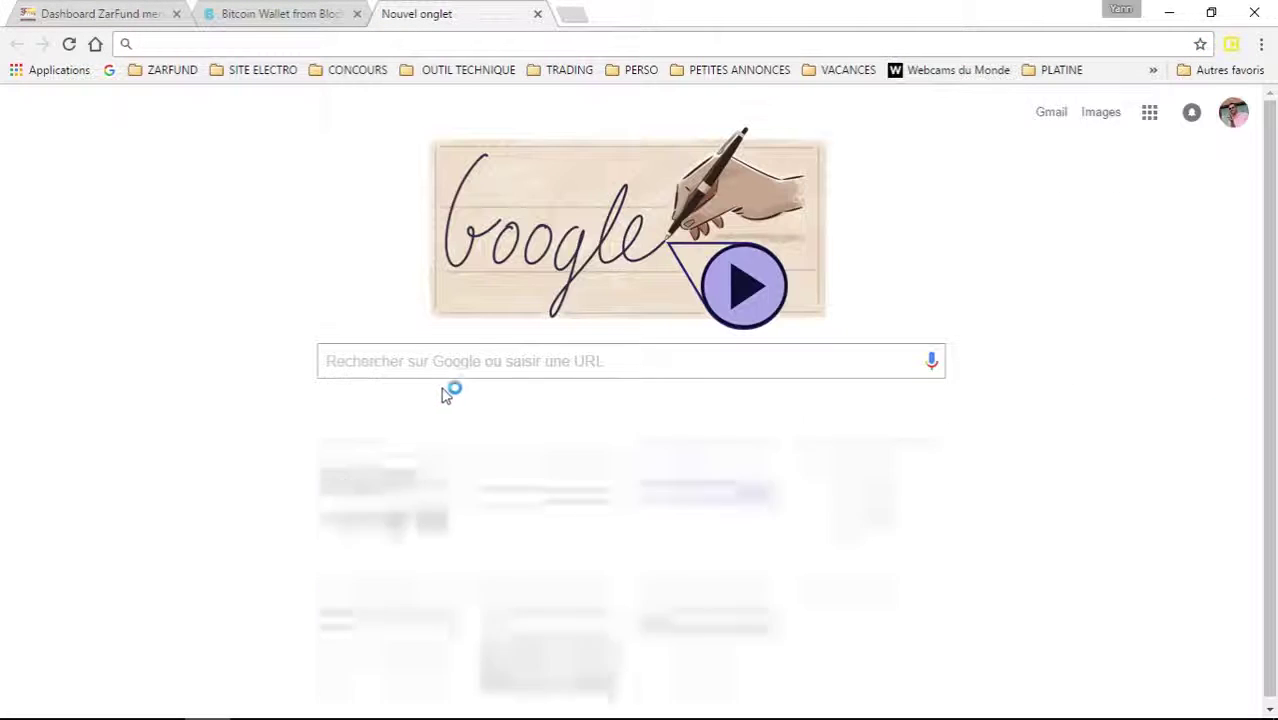
left_click(474, 350)
type("anycoin")
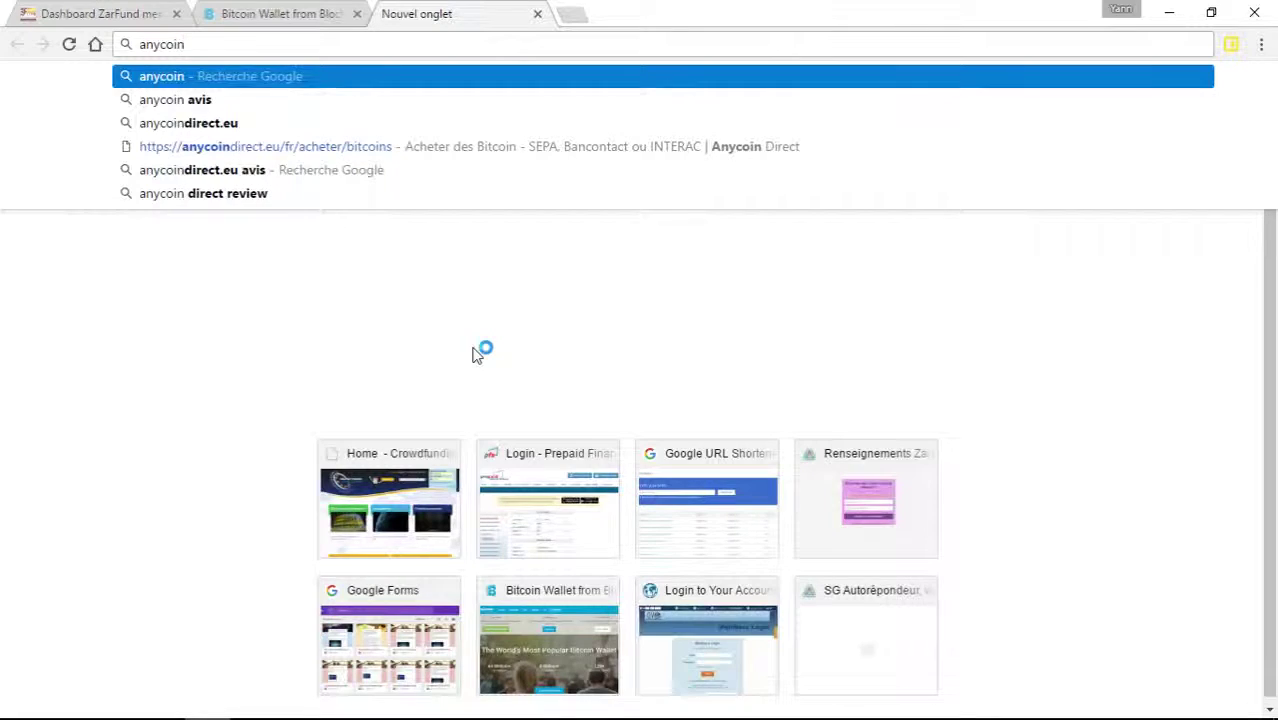
key("Return")
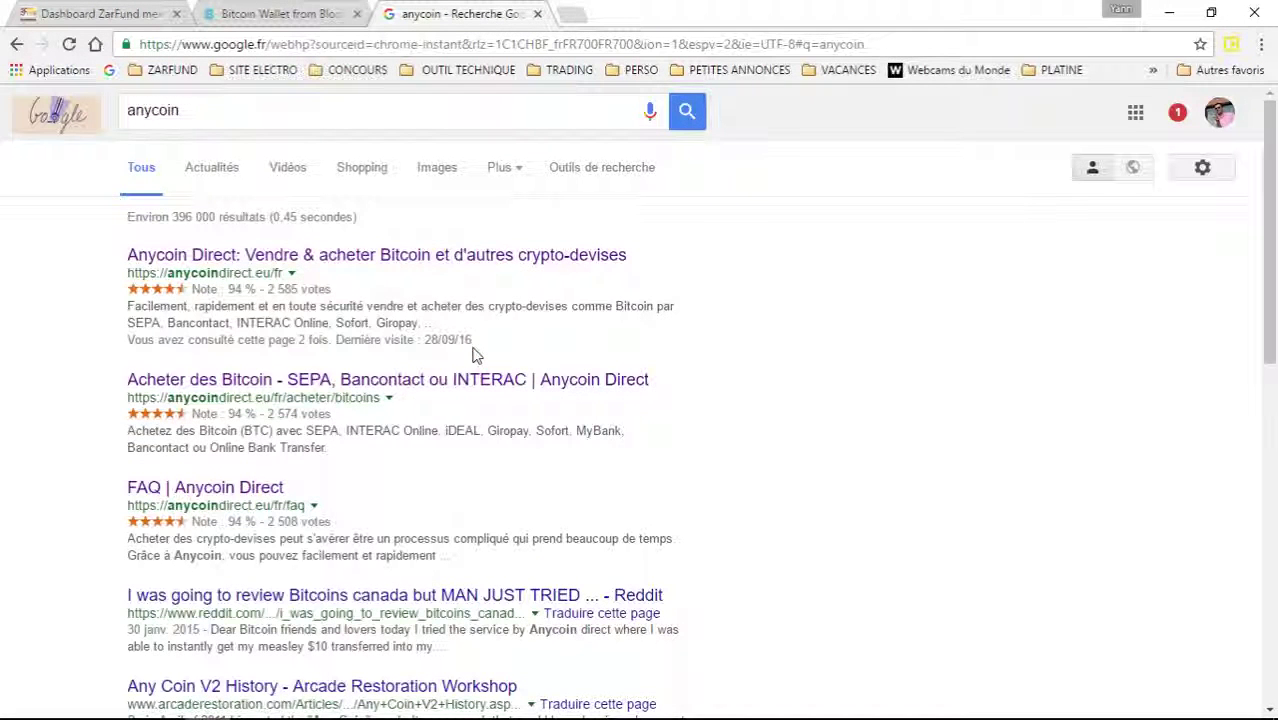
left_click(245, 254)
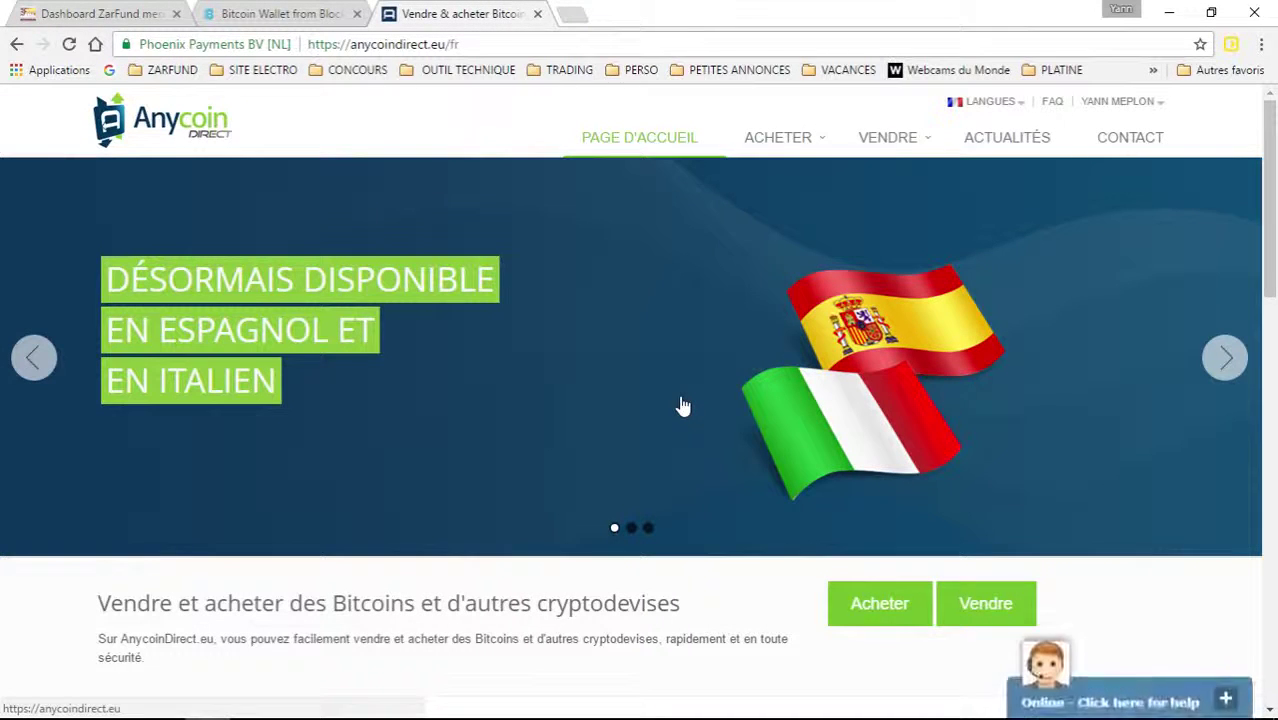
Open the Bitcoin purchase form under Acheter on the Anycoin Direct site.
mouse_move(1162, 103)
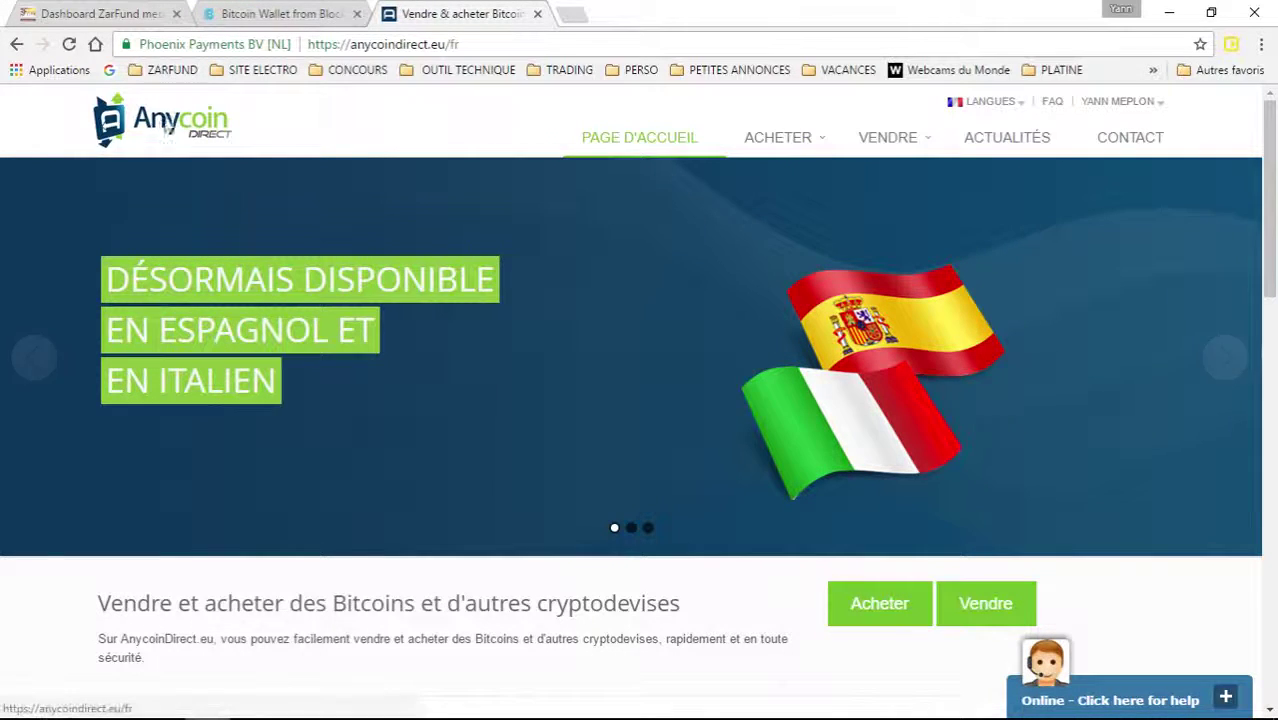
left_click(450, 44)
left_click(876, 214)
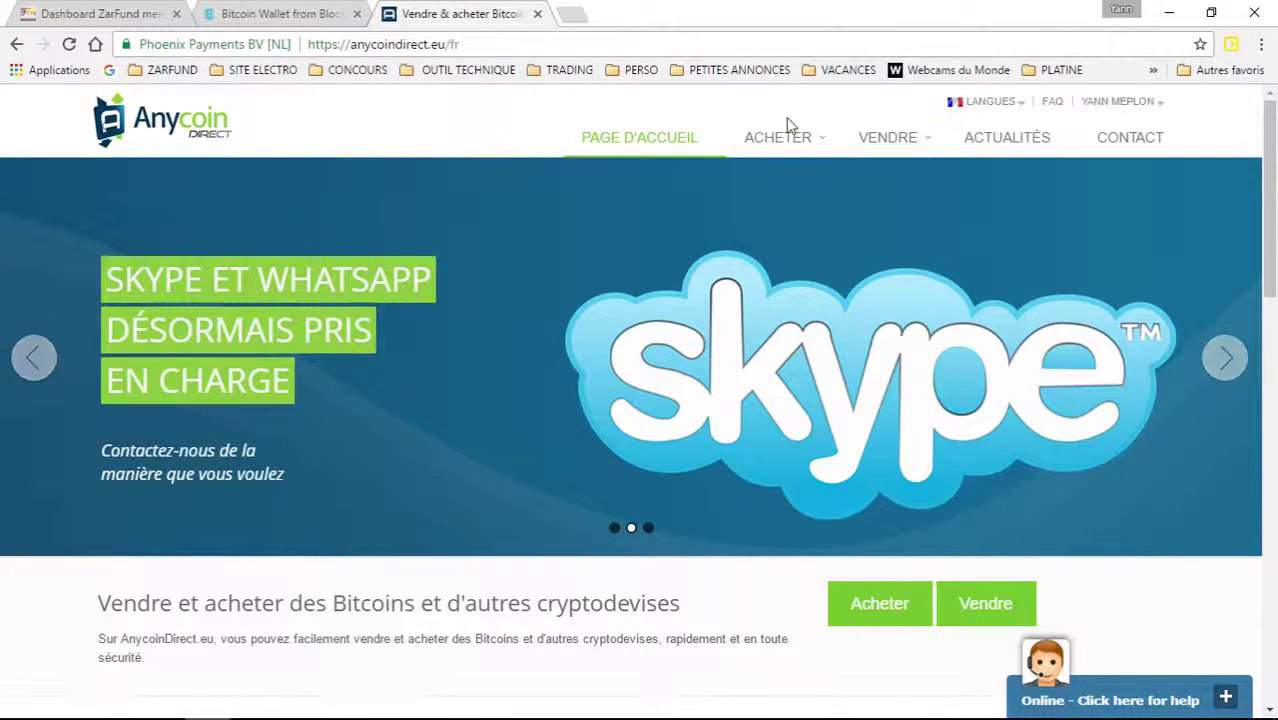
mouse_move(776, 135)
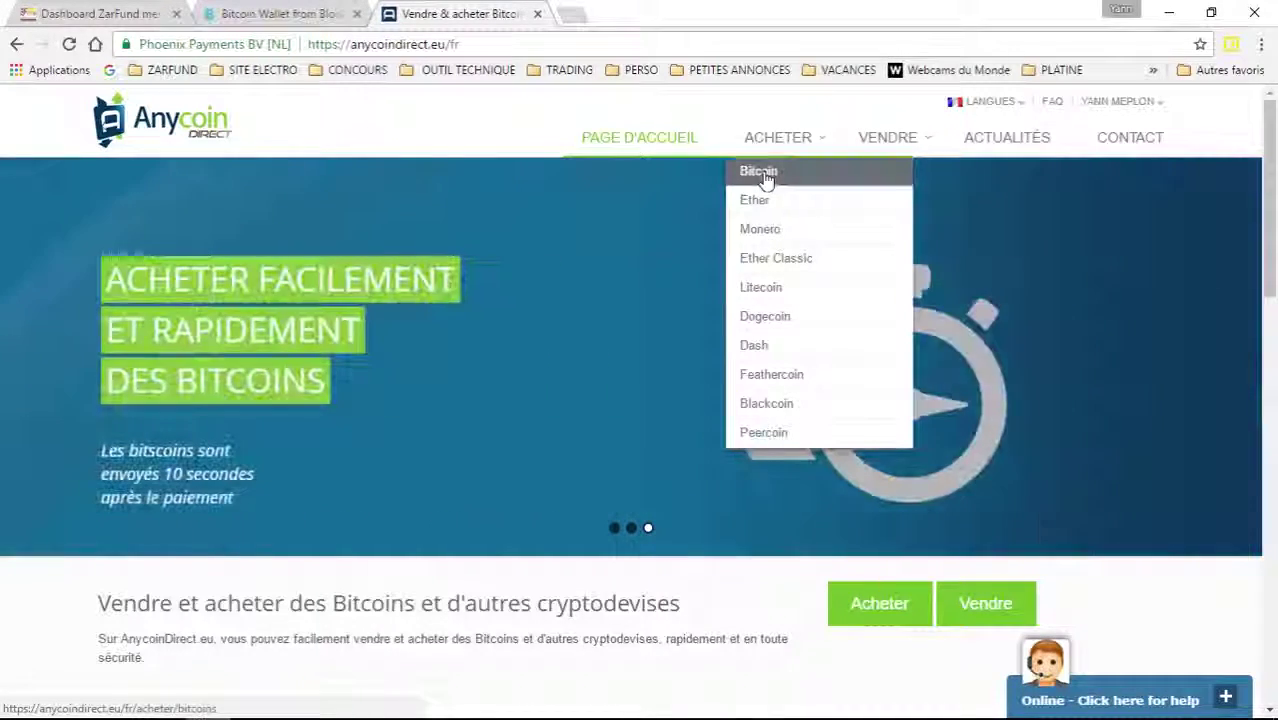
left_click(760, 174)
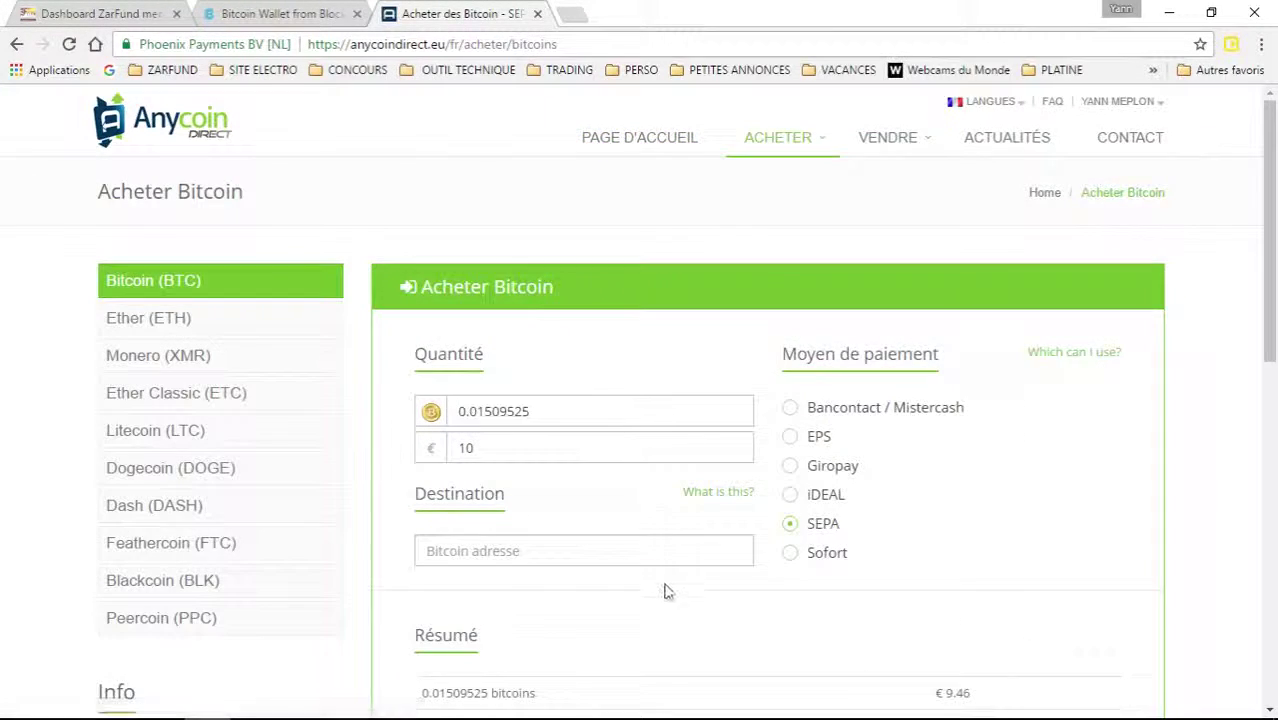
Try purchase amounts of 20, 18 and 19 euros in the Bitcoin order and check the cost summary.
scroll(645, 512, "down", 2)
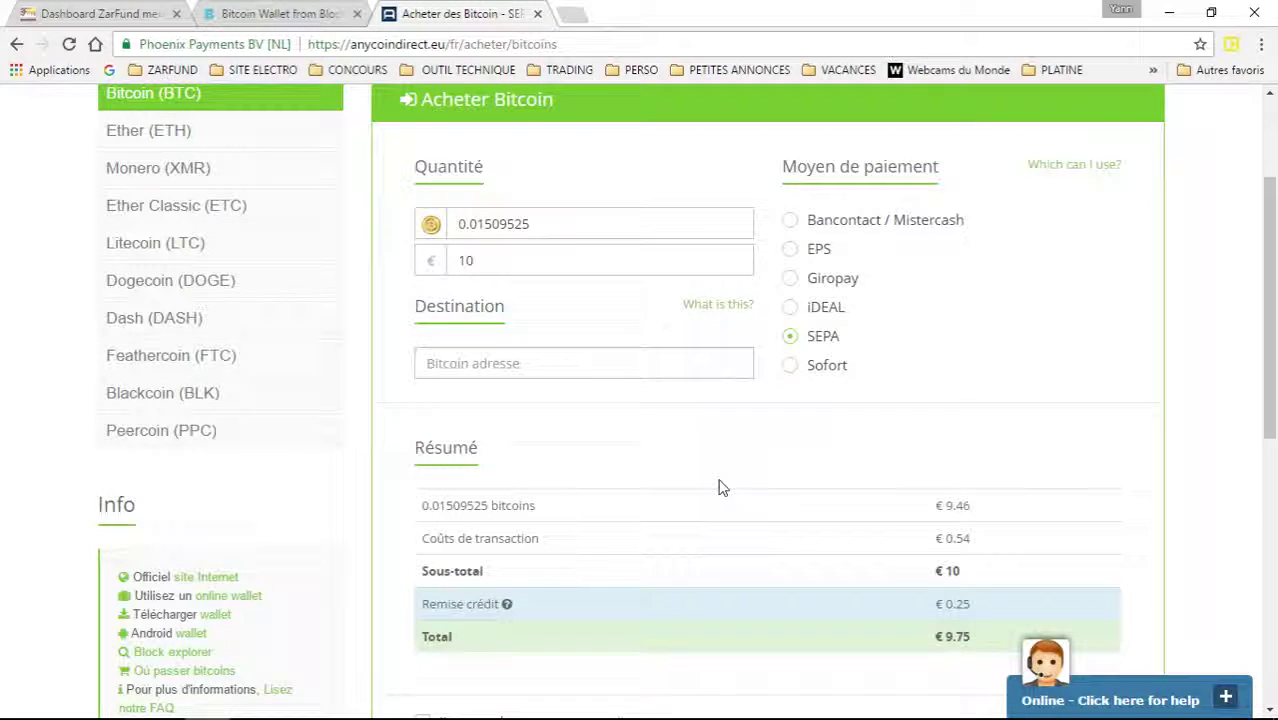
left_click_drag(502, 262, 450, 260)
type("20")
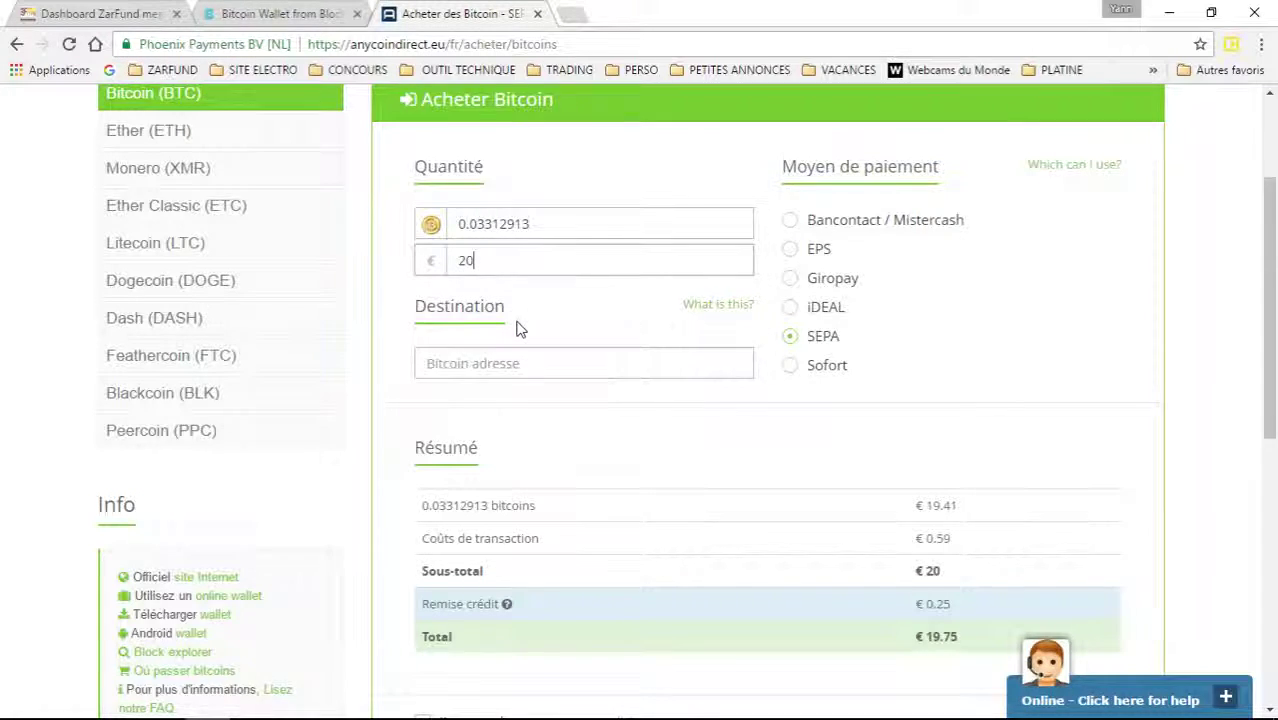
scroll(700, 400, "down", 2)
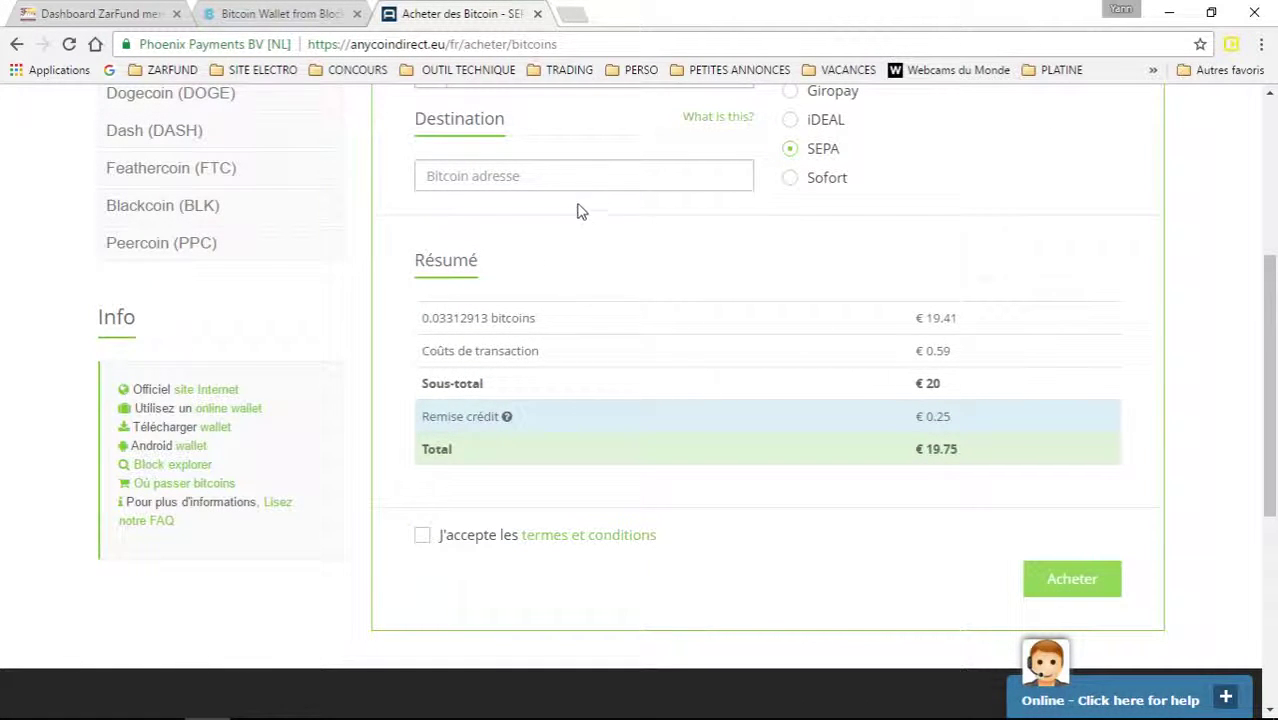
scroll(562, 240, "up", 2)
double_click(457, 259)
type("18")
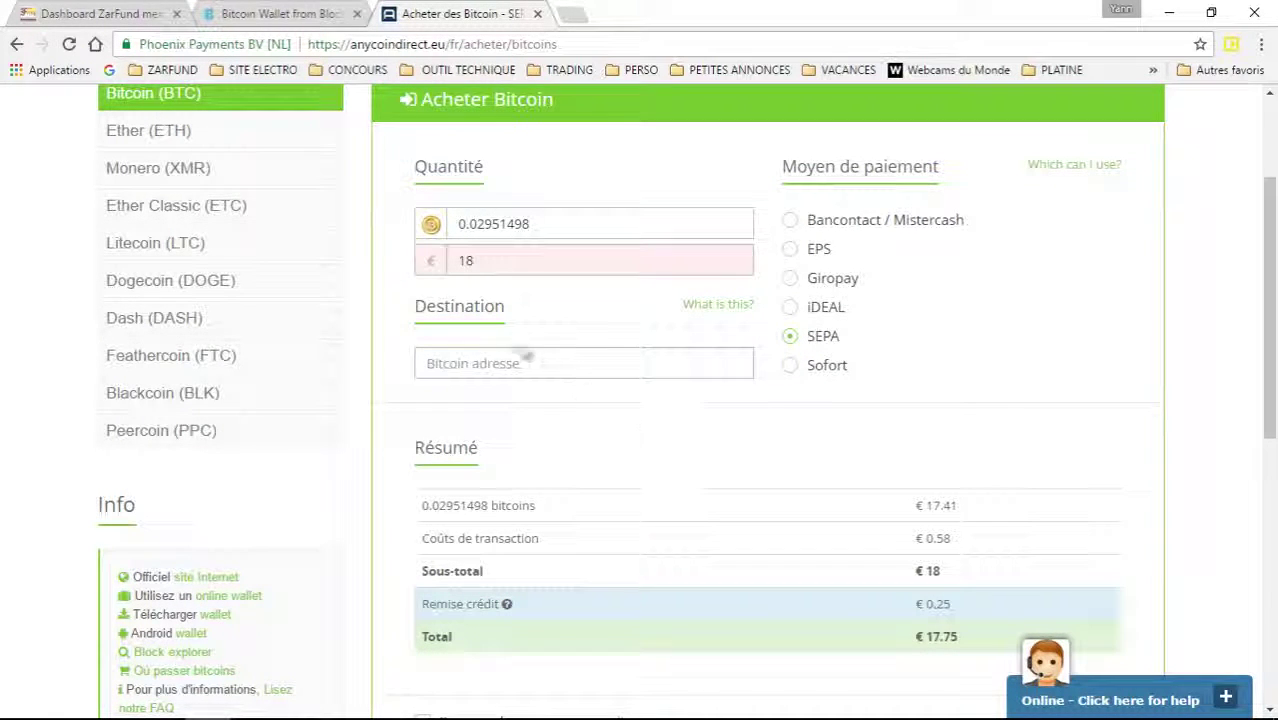
left_click_drag(485, 260, 442, 260)
type("19")
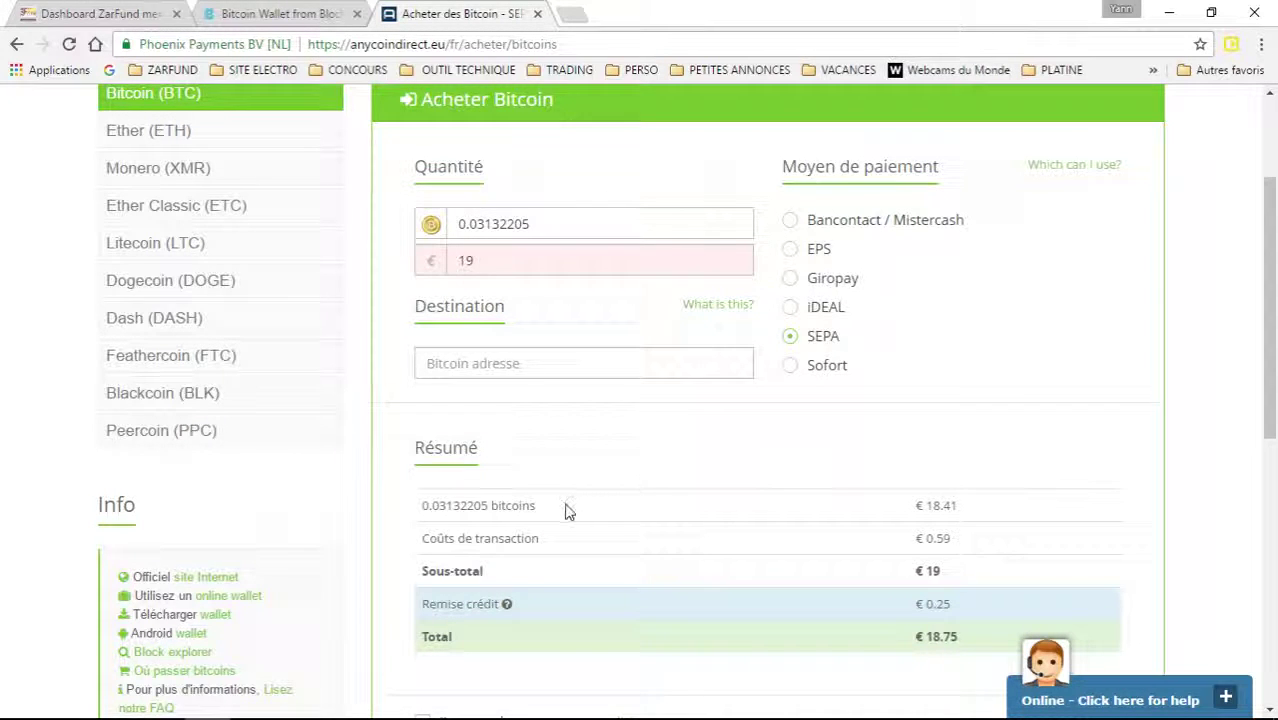
scroll(597, 537, "down", 2)
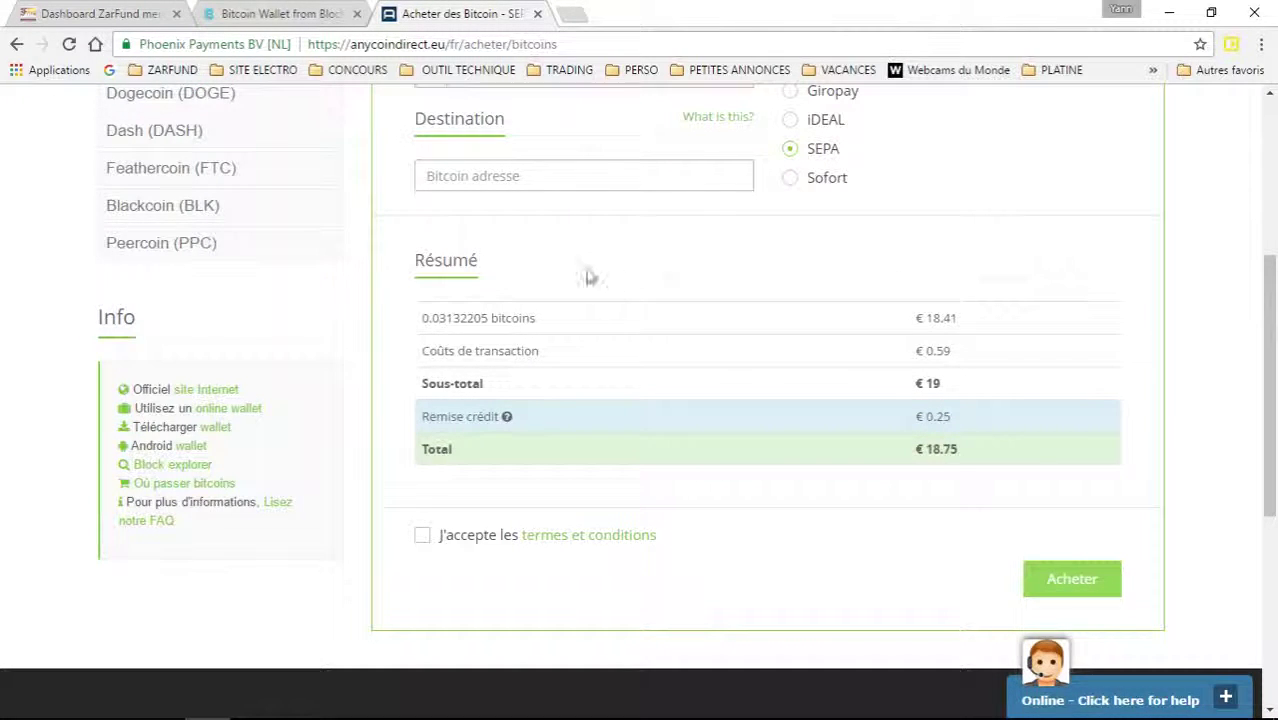
scroll(538, 277, "up", 1)
scroll(538, 277, "up", 2)
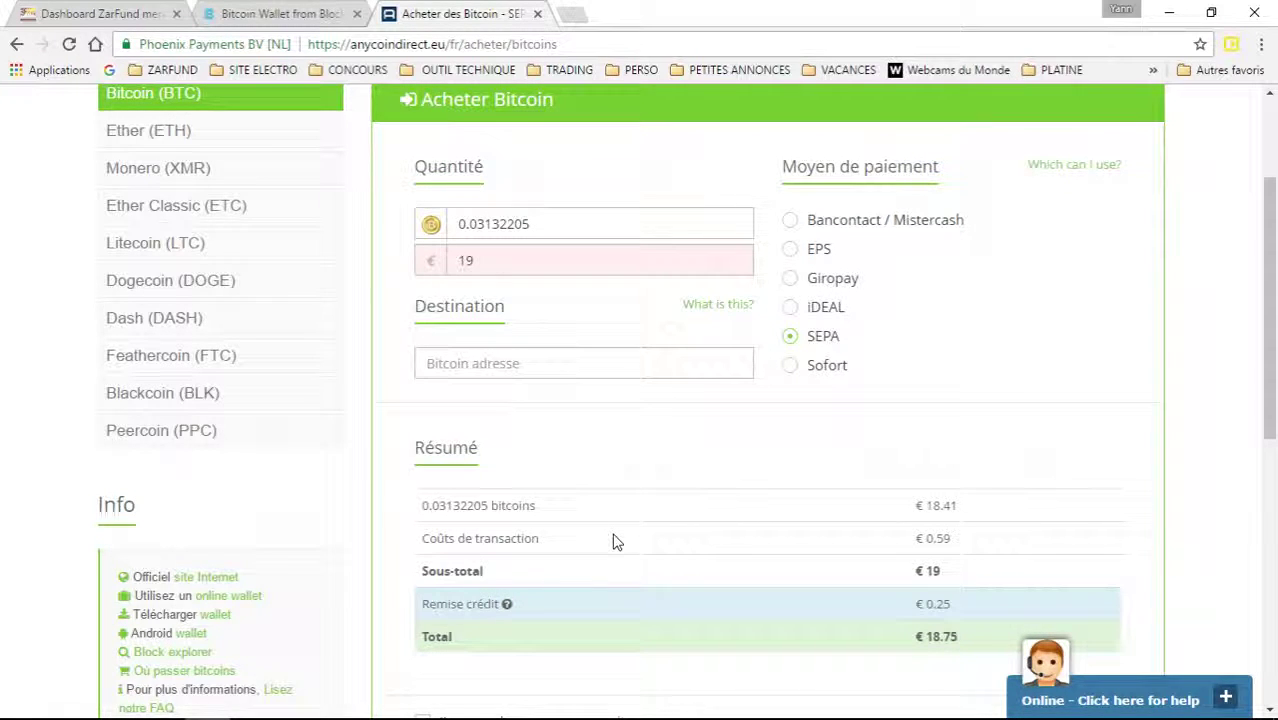
Try purchase amounts of 10 and 15 euros, and set the order's amount to 20 euros.
double_click(463, 260)
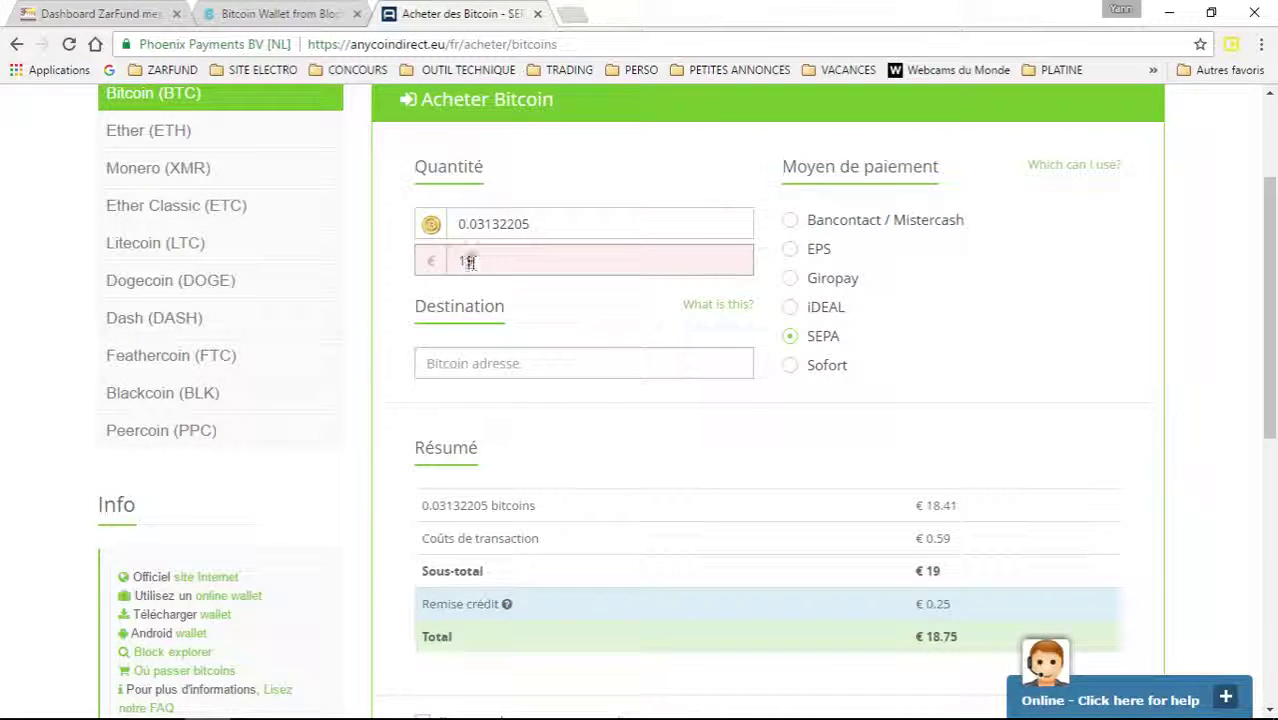
type("10")
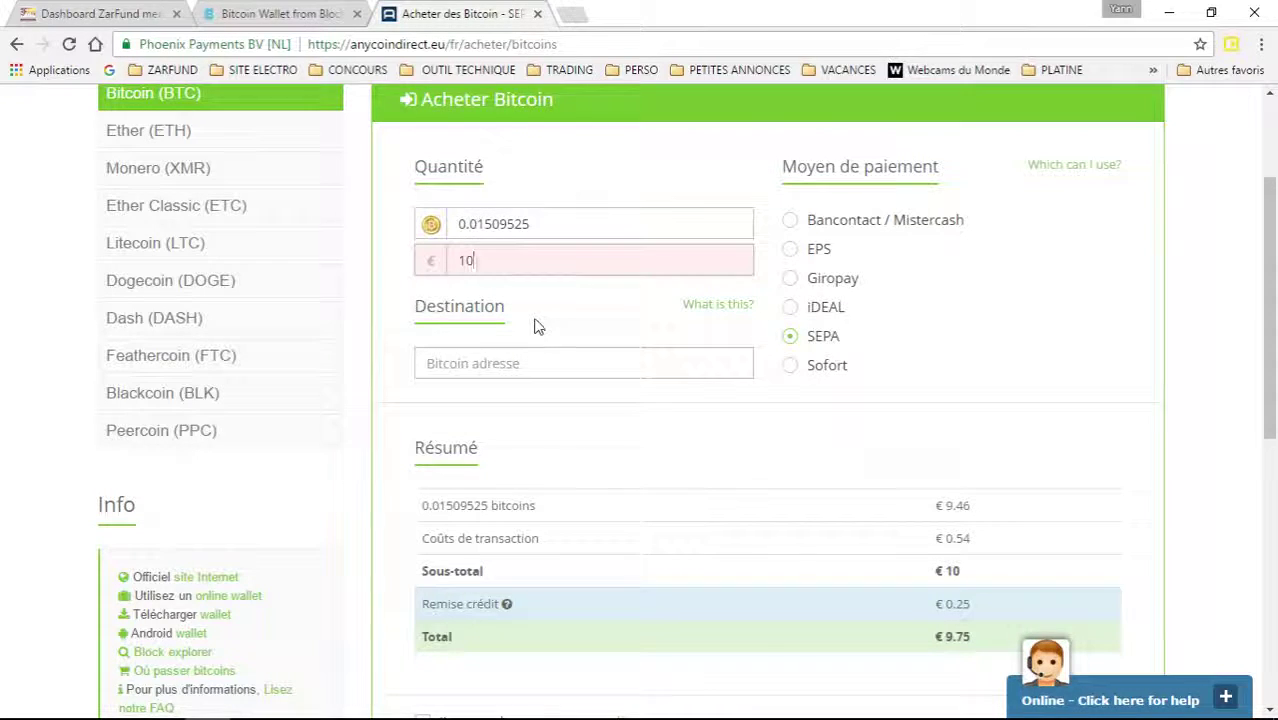
double_click(482, 270)
type("15")
key("BackSpace")
key("BackSpace")
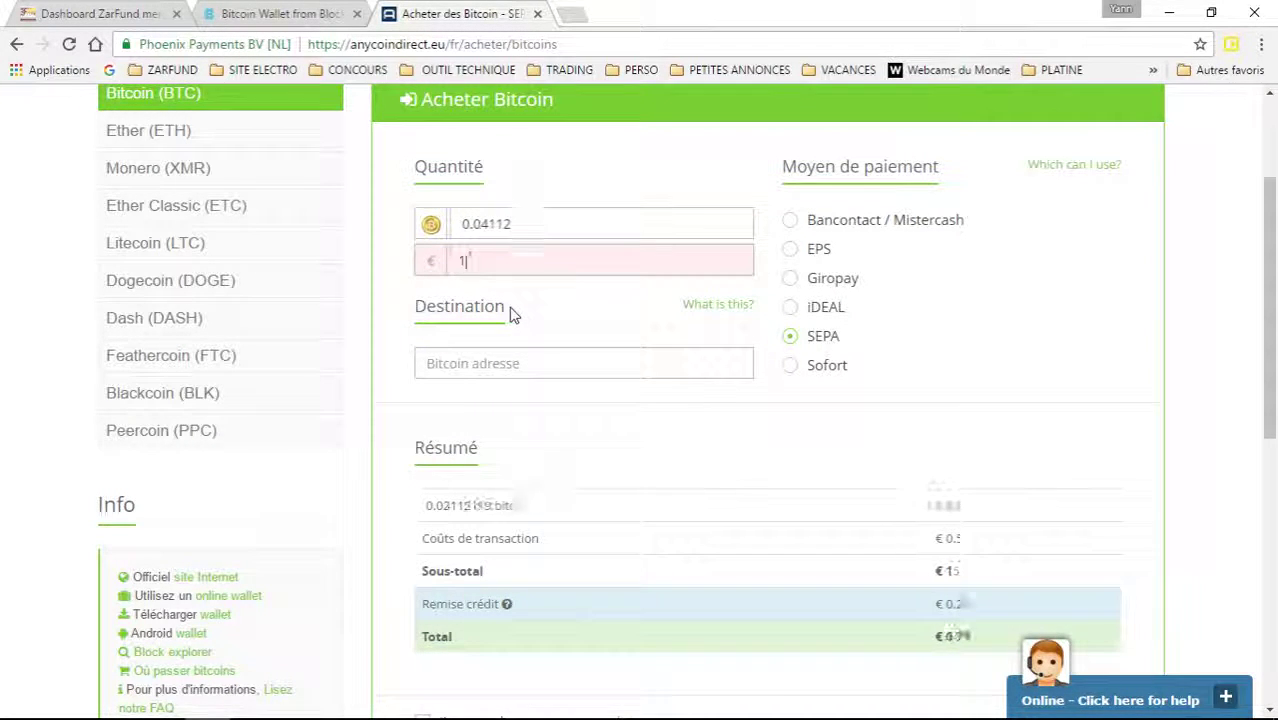
type("20")
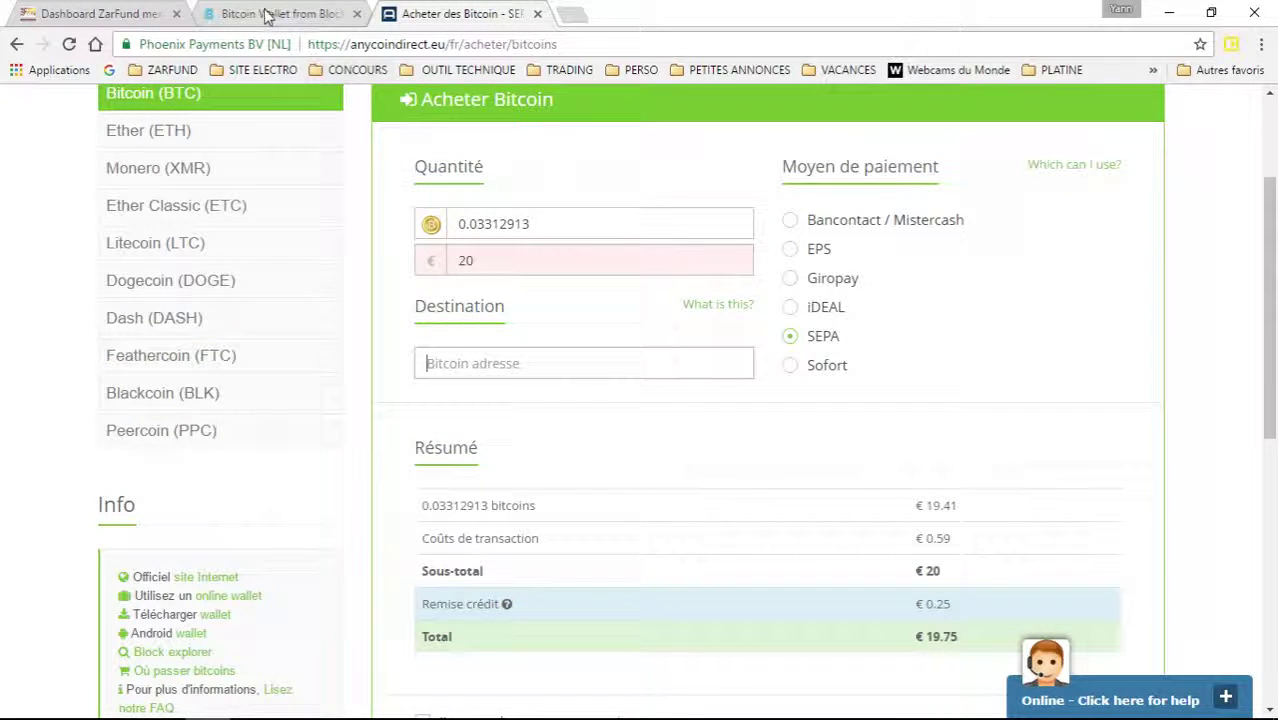
Display the receiving address in the Blockchain wallet and copy the full address.
left_click(325, 14)
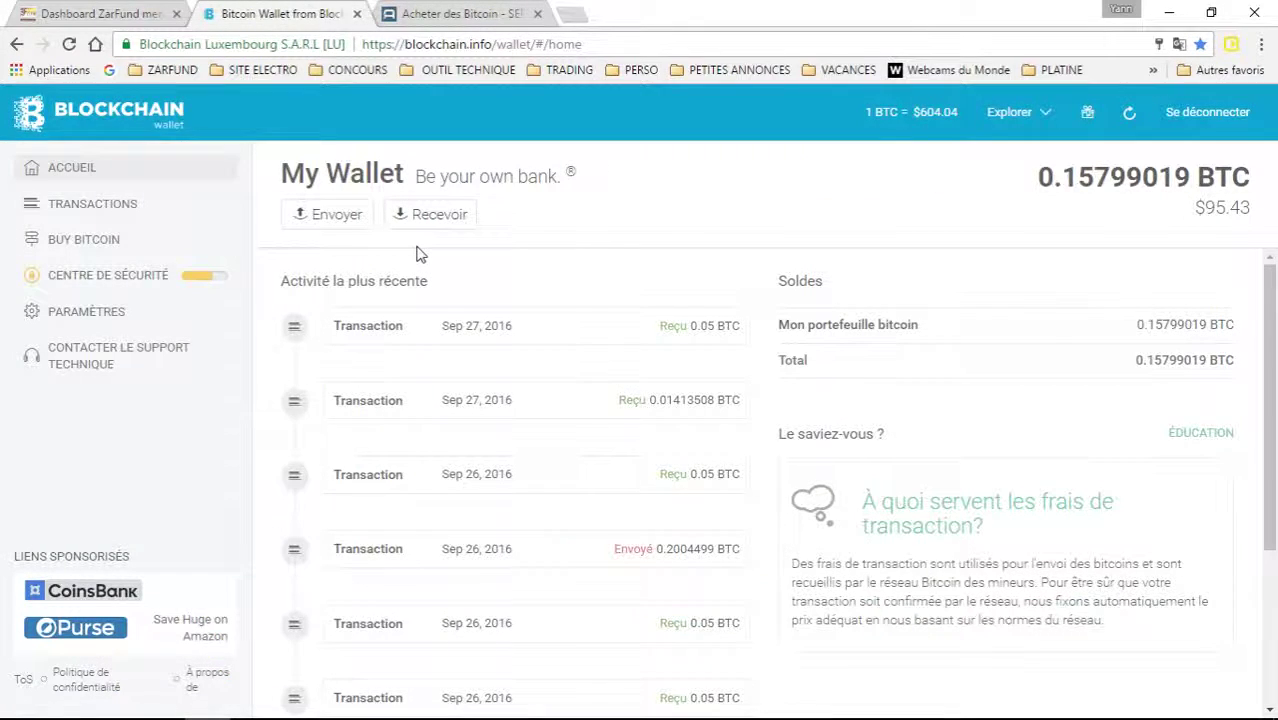
left_click(439, 217)
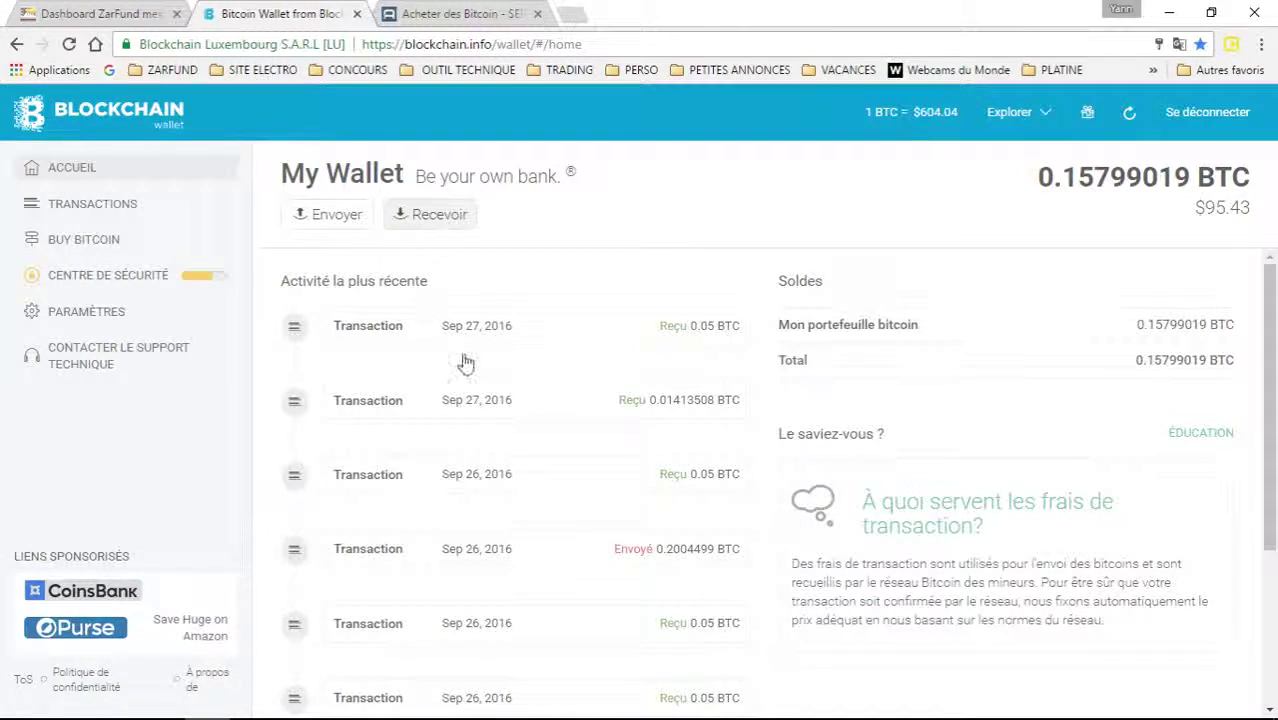
left_click_drag(608, 433, 354, 420)
key("ctrl+c")
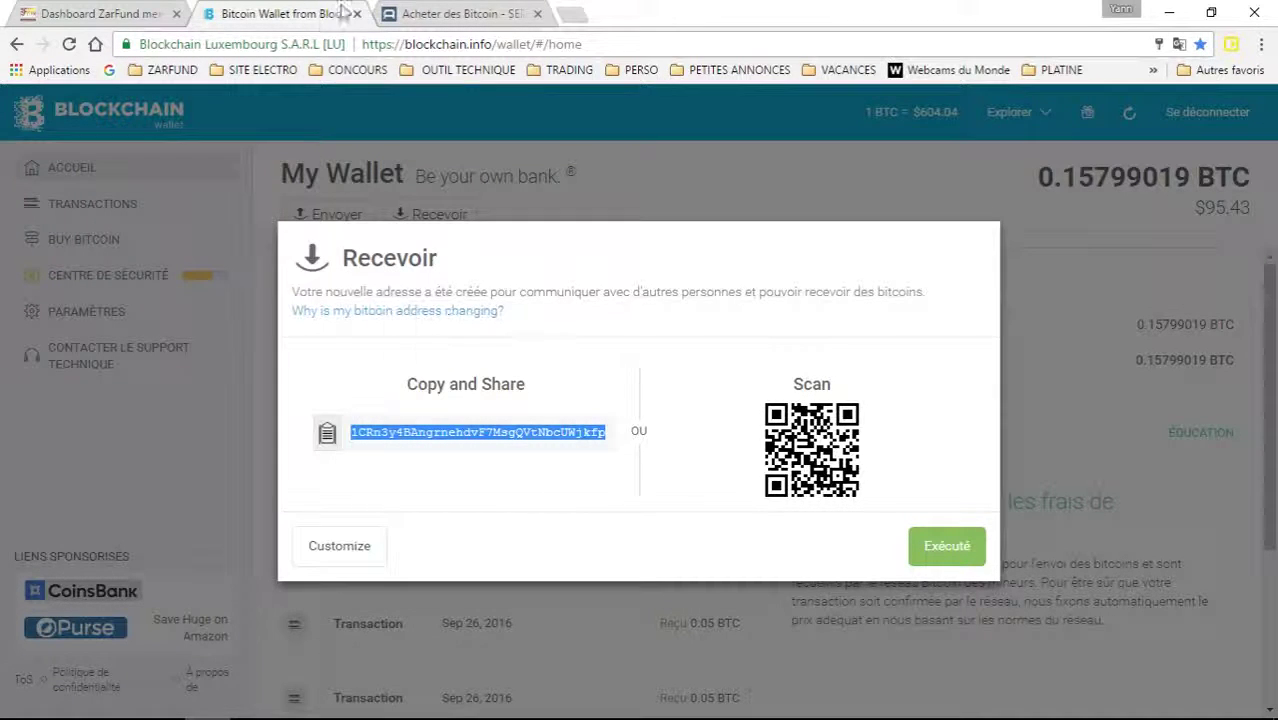
Paste the copied wallet address as the destination of the Anycoin Direct Bitcoin order.
left_click(452, 14)
left_click(285, 16)
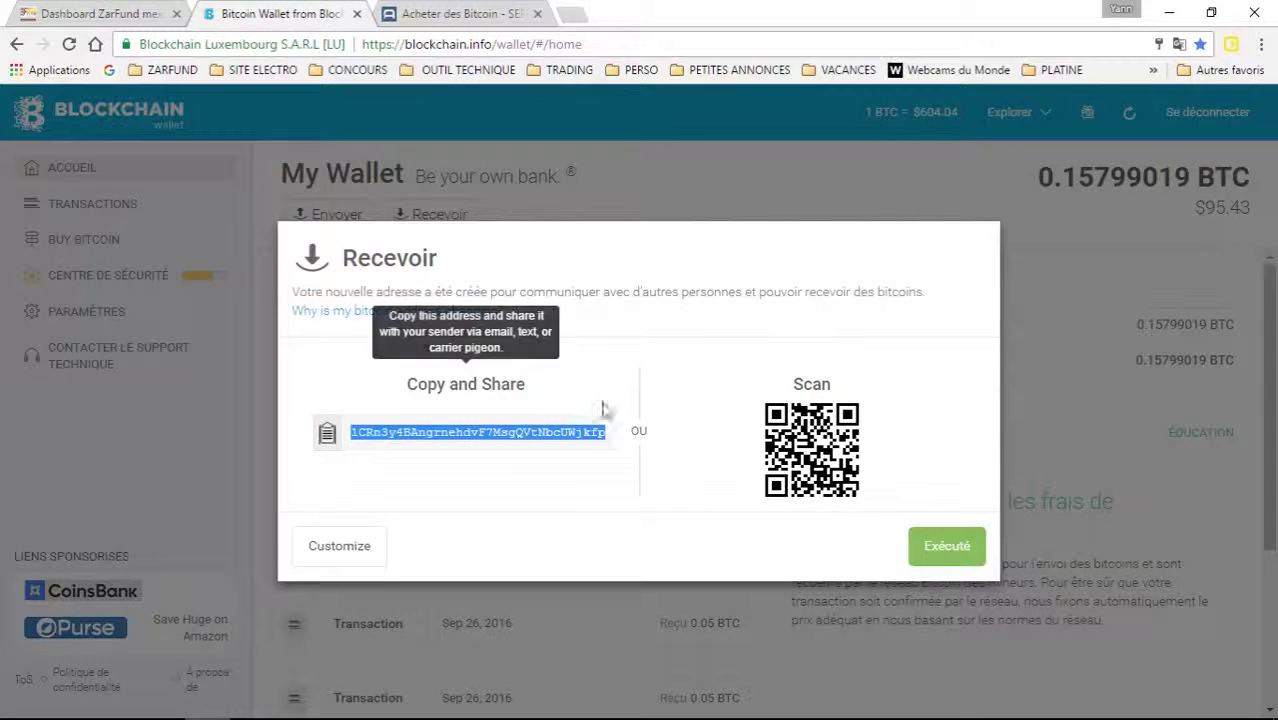
left_click(465, 16)
left_click(460, 372)
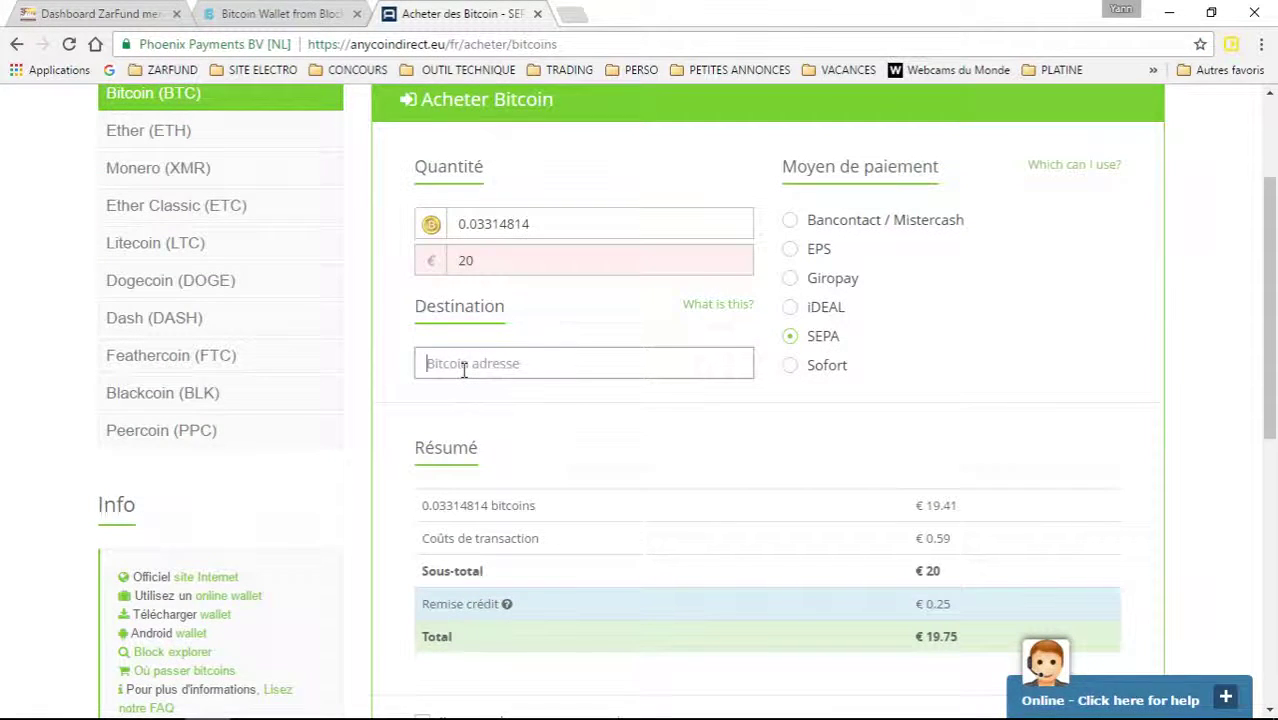
key("ctrl+v")
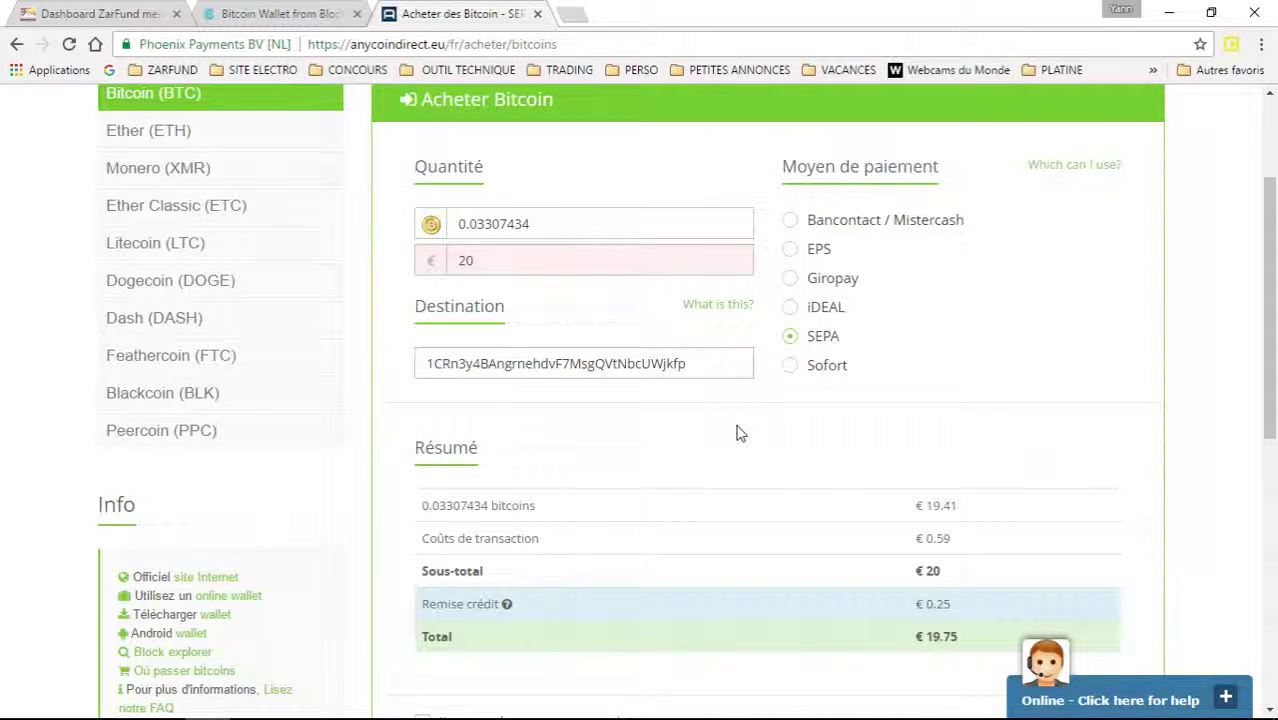
Check the transaction costs in the order summary and try to submit the Bitcoin purchase with SEPA payment, leaving the terms unaccepted.
scroll(736, 432, "down", 3)
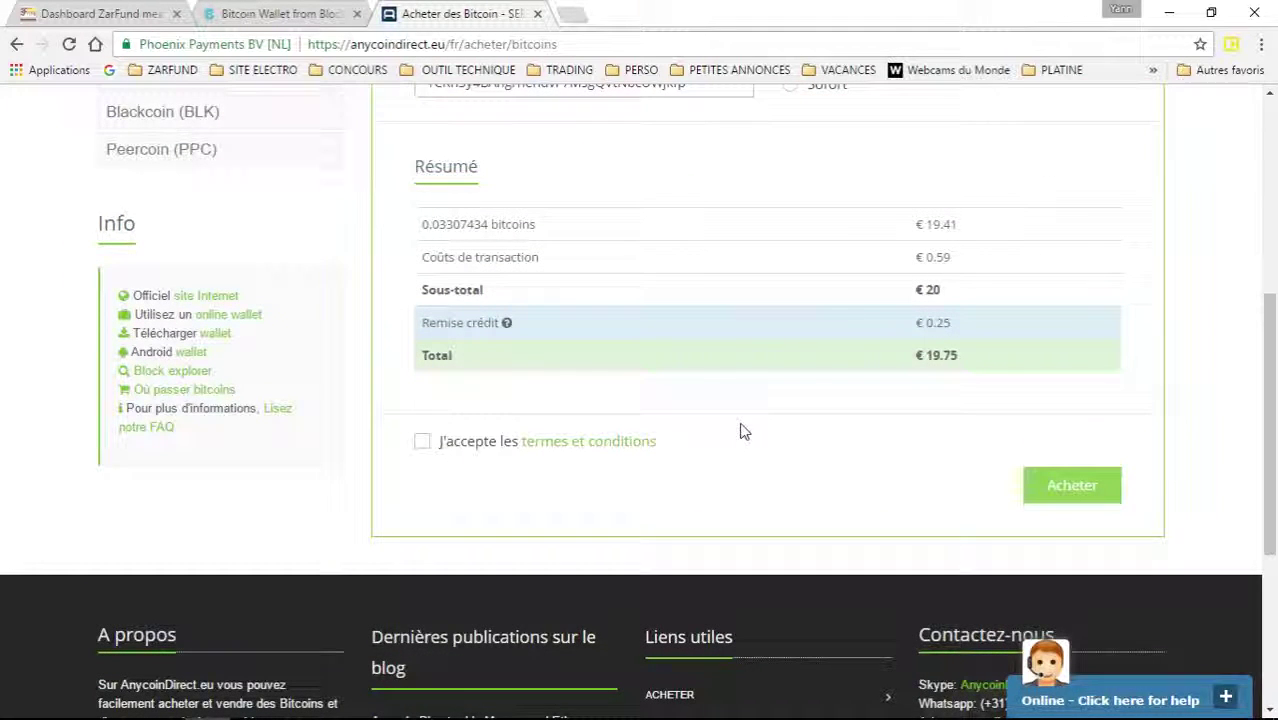
left_click_drag(961, 258, 924, 251)
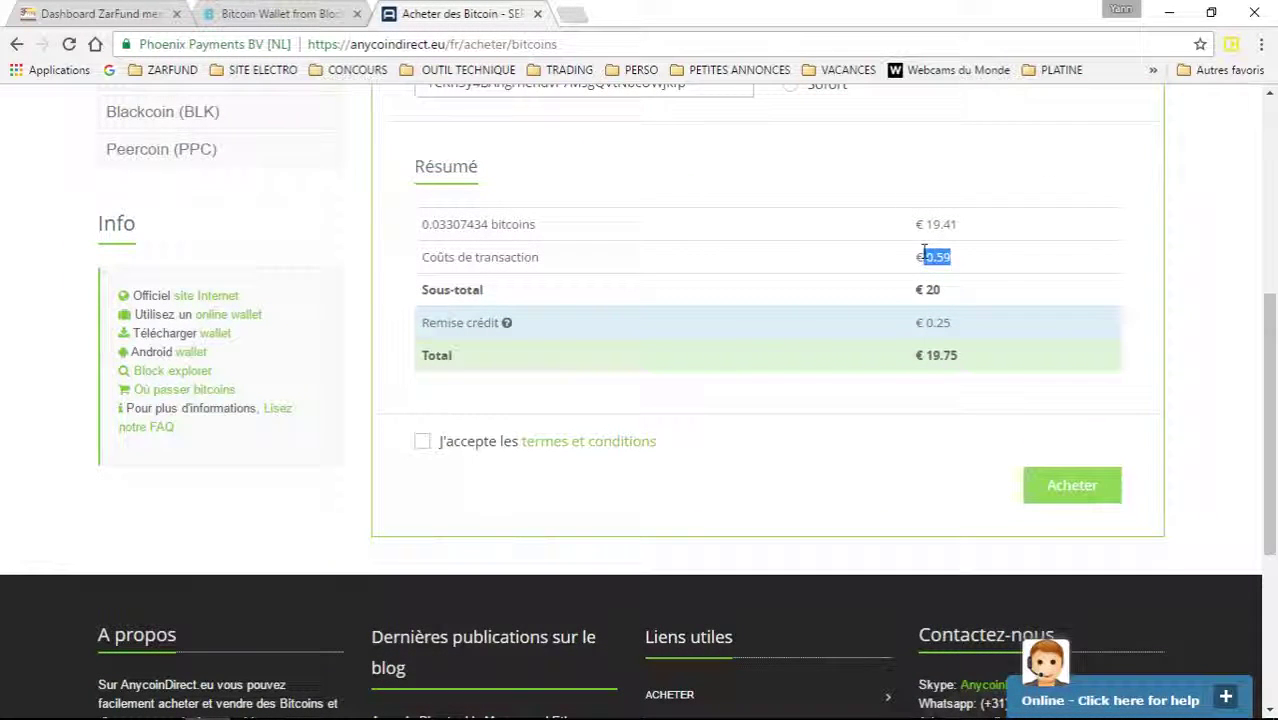
scroll(705, 423, "up", 2)
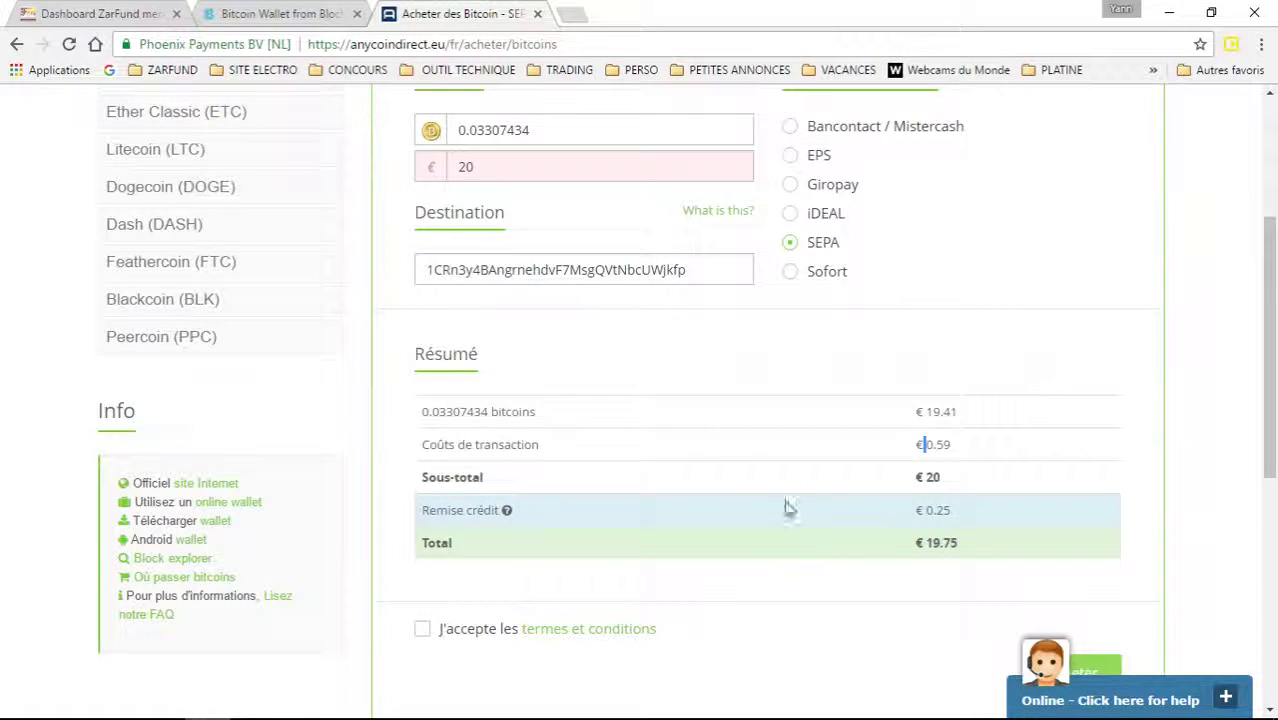
scroll(790, 533, "down", 3)
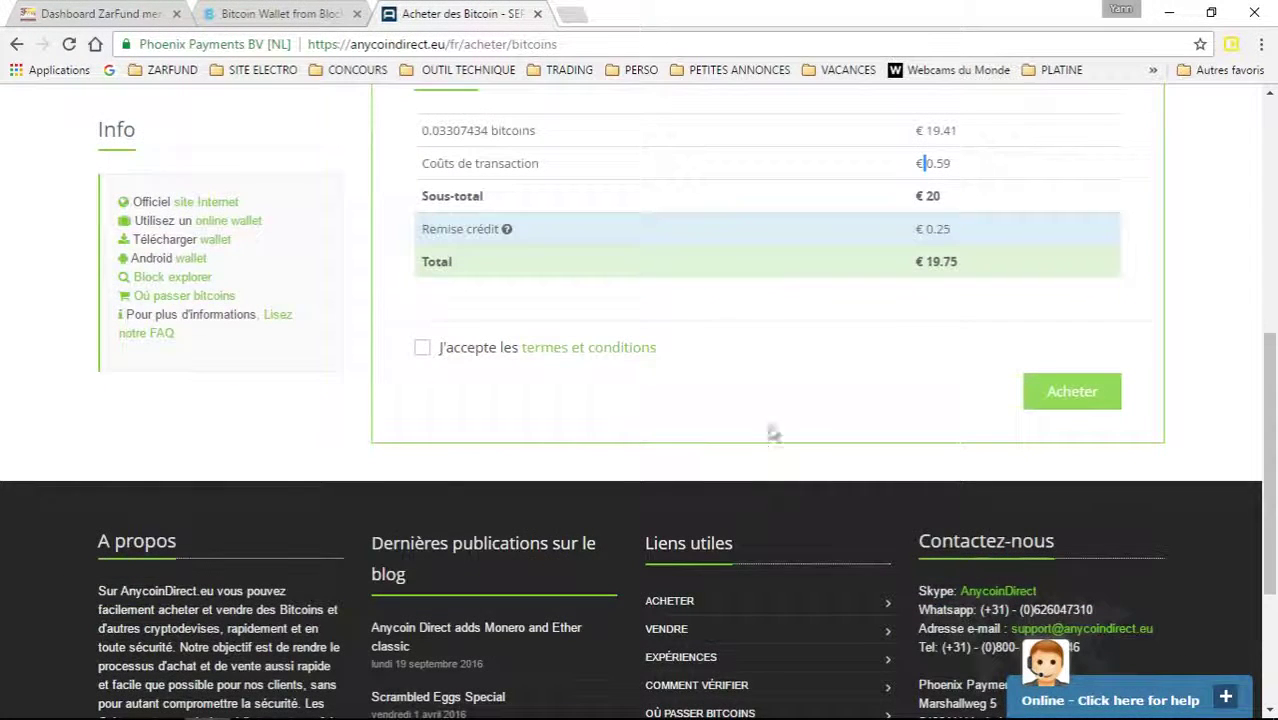
left_click(1072, 396)
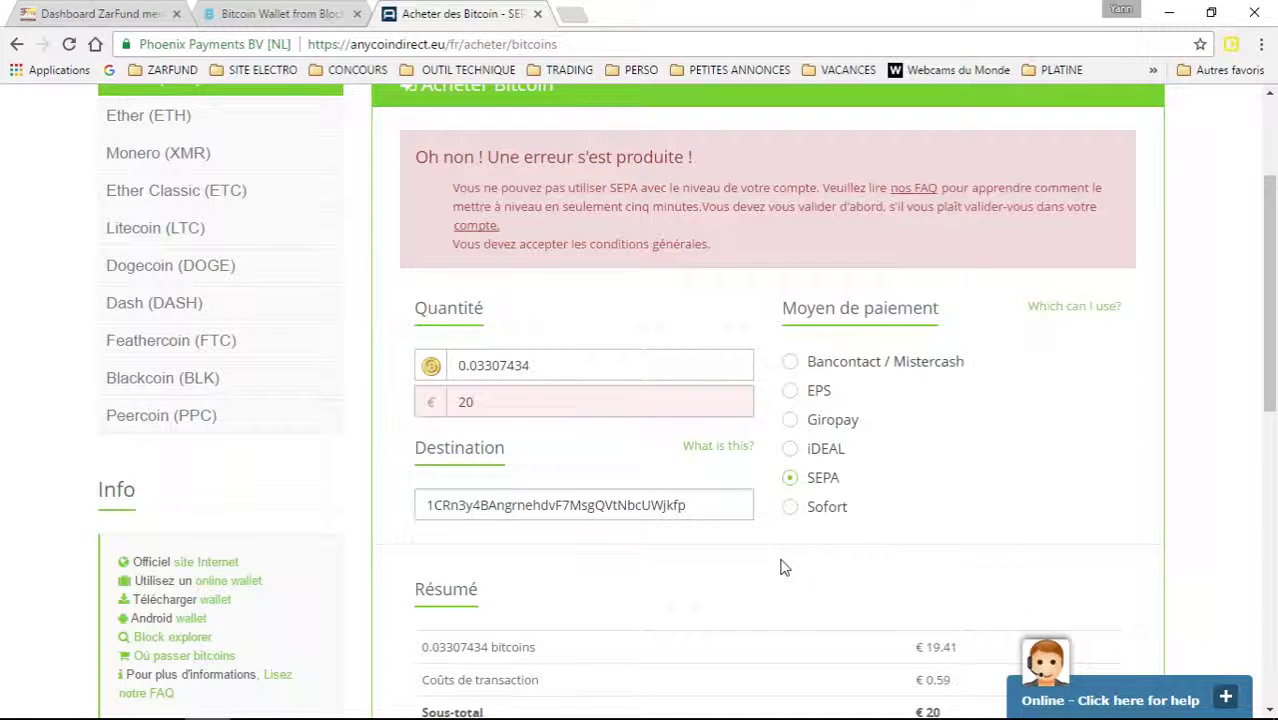
Try submitting the same Bitcoin purchase once more and review the error notice above the order form.
scroll(775, 530, "down", 3)
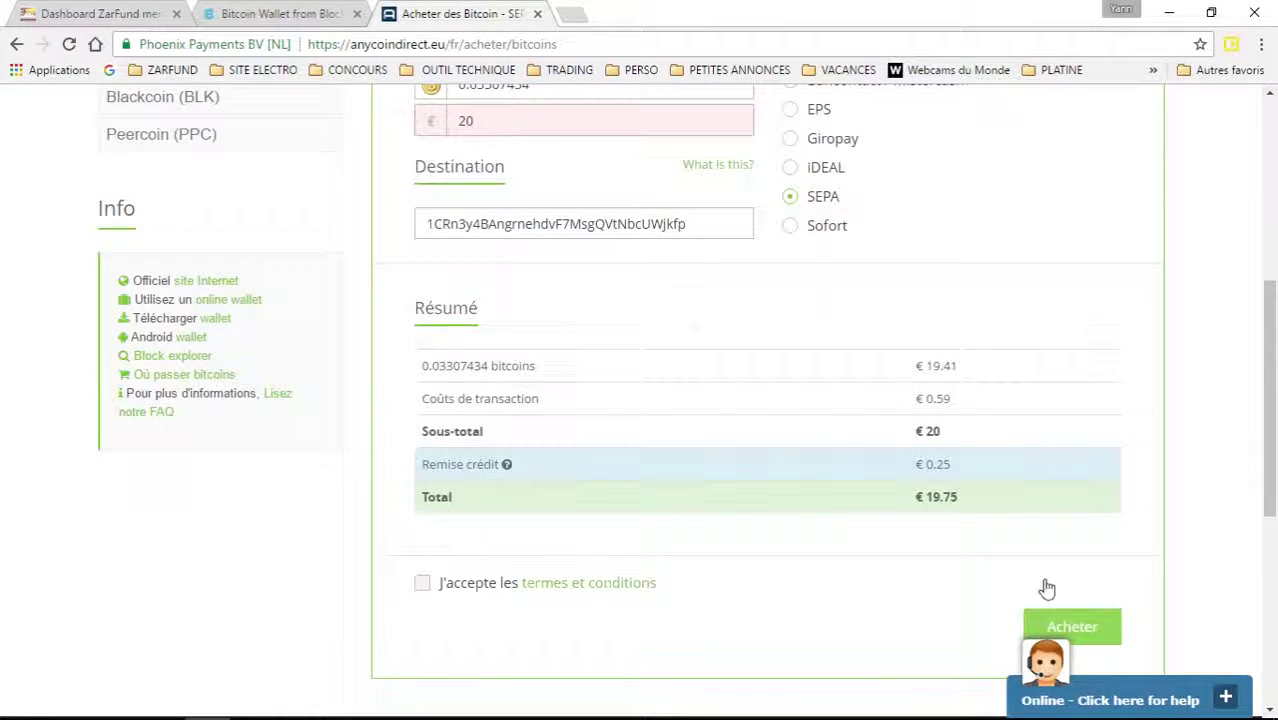
left_click(1070, 622)
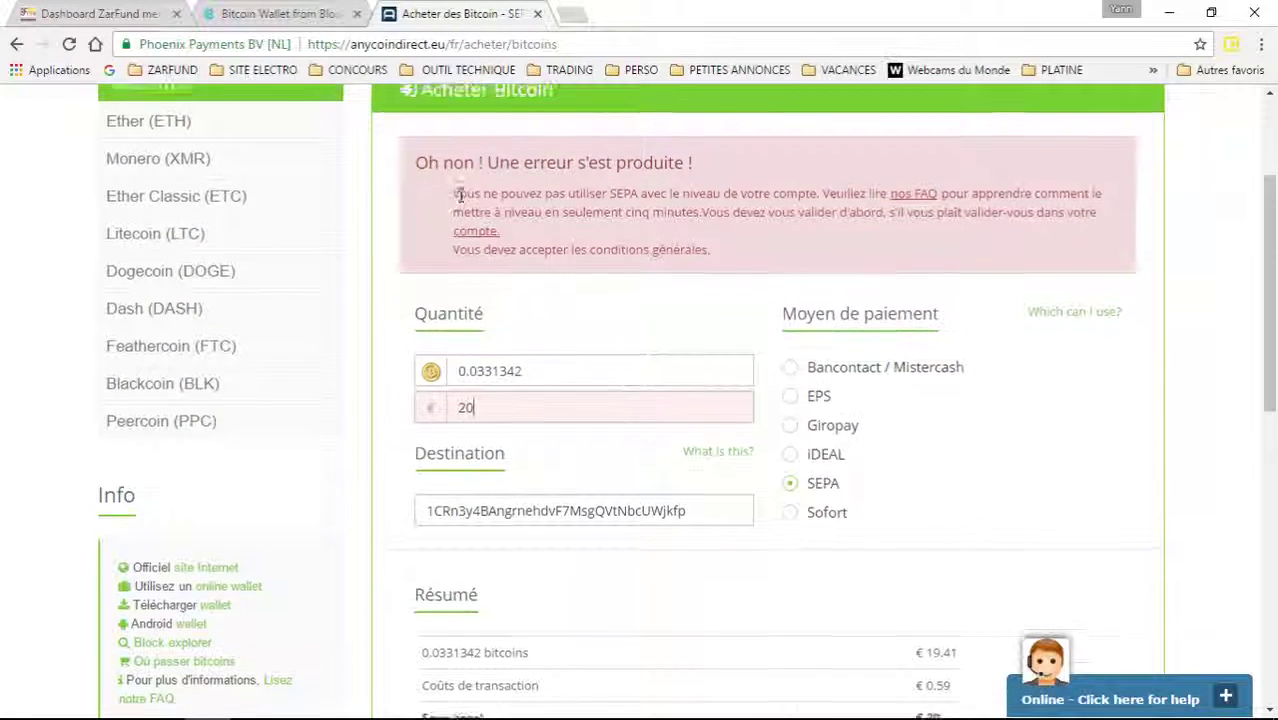
scroll(374, 202, "up", 2)
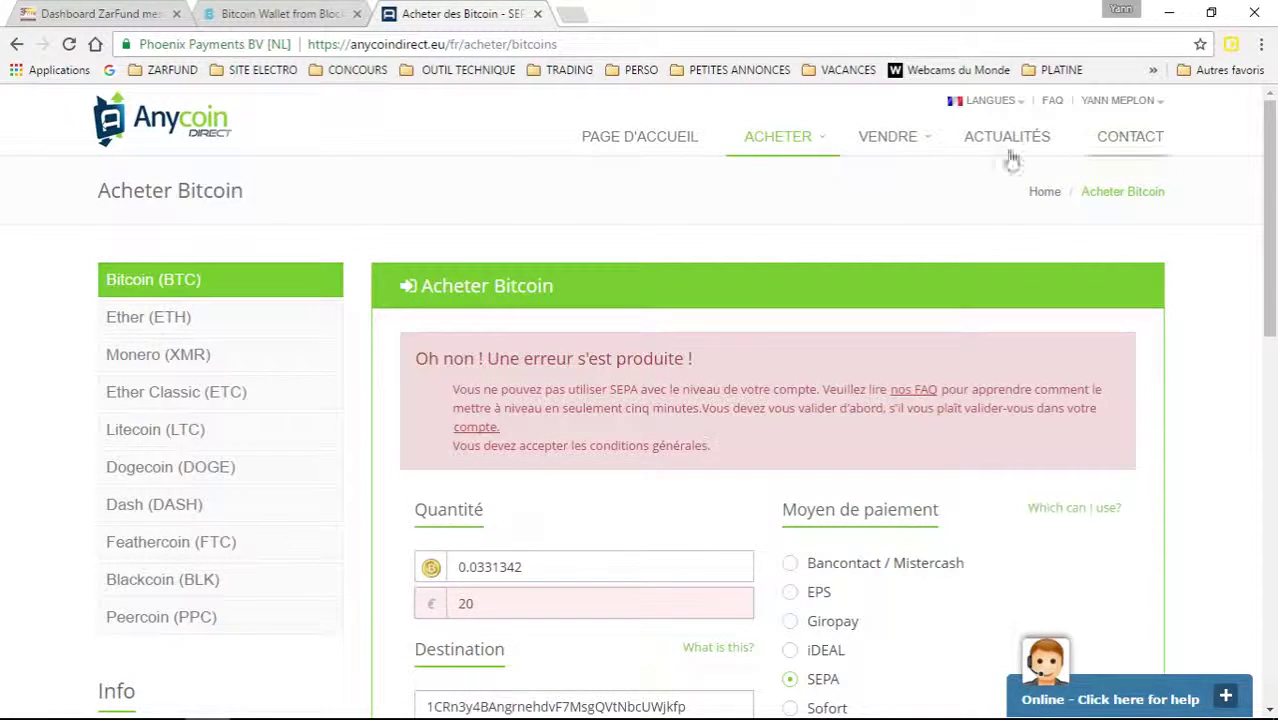
Go to the Anycoin Direct home page and bookmark it in the ZARFUND folder.
left_click(1042, 190)
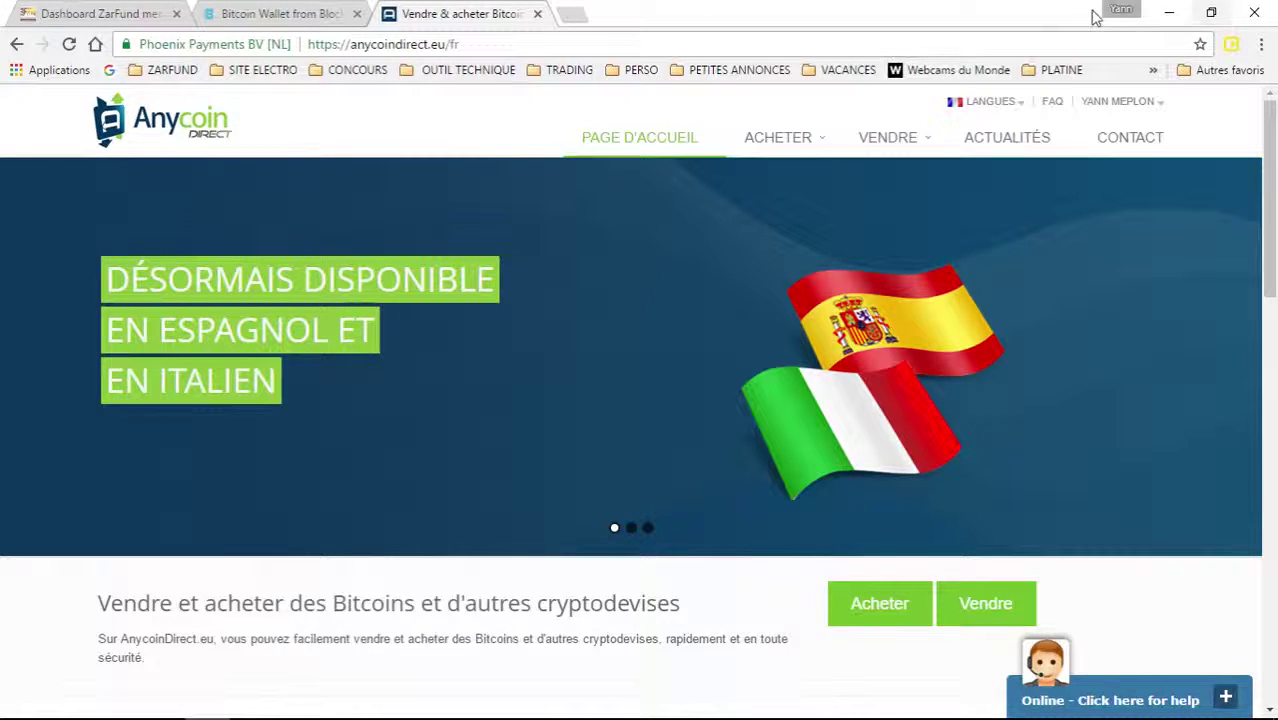
left_click(1199, 44)
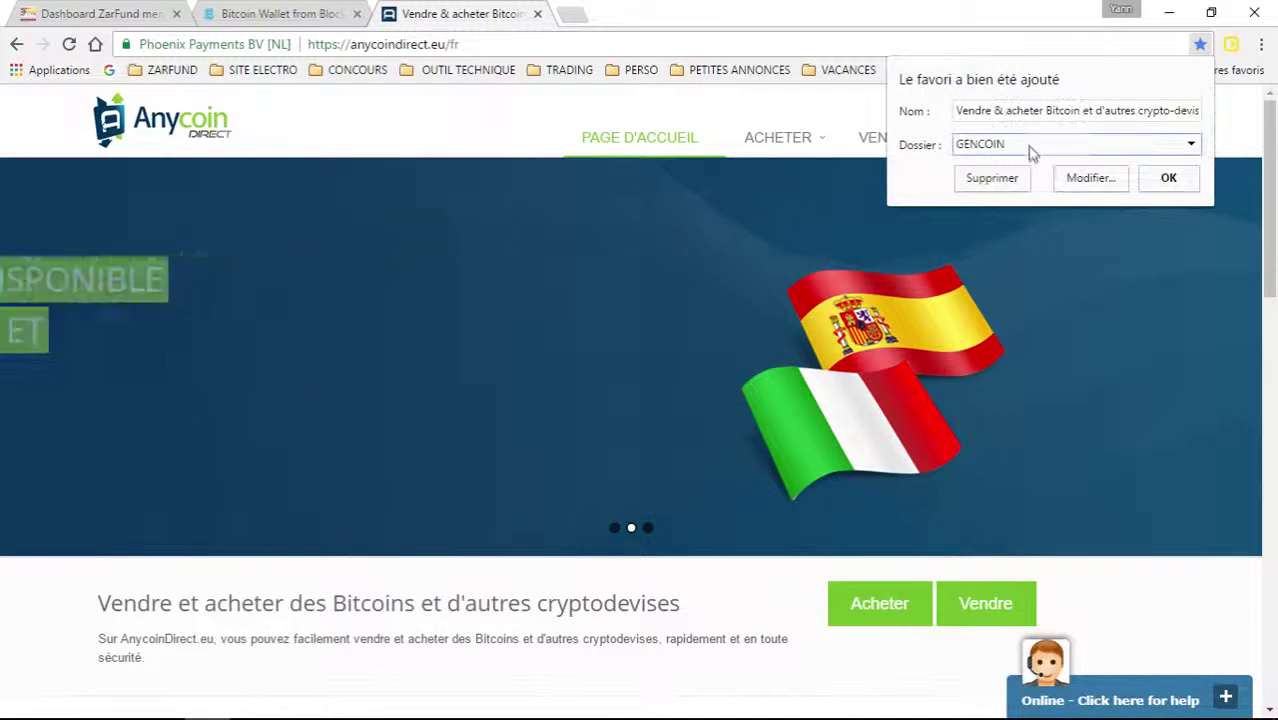
left_click(1033, 149)
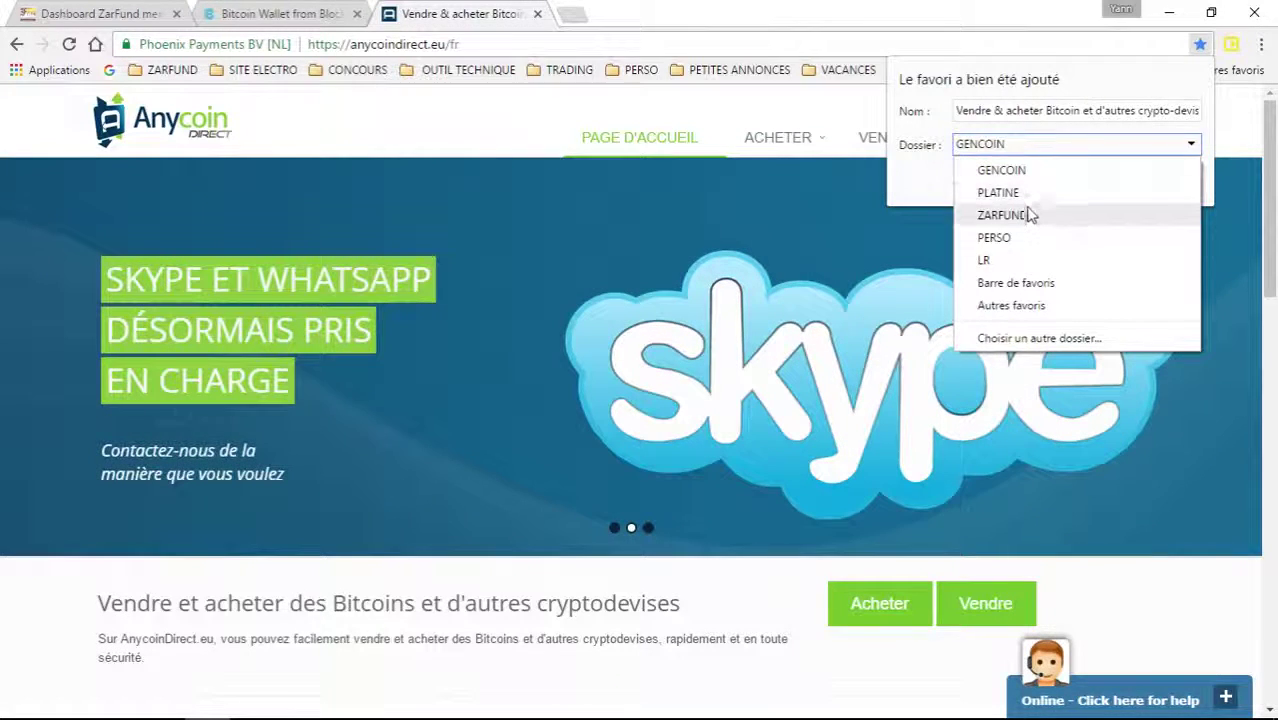
left_click(1030, 213)
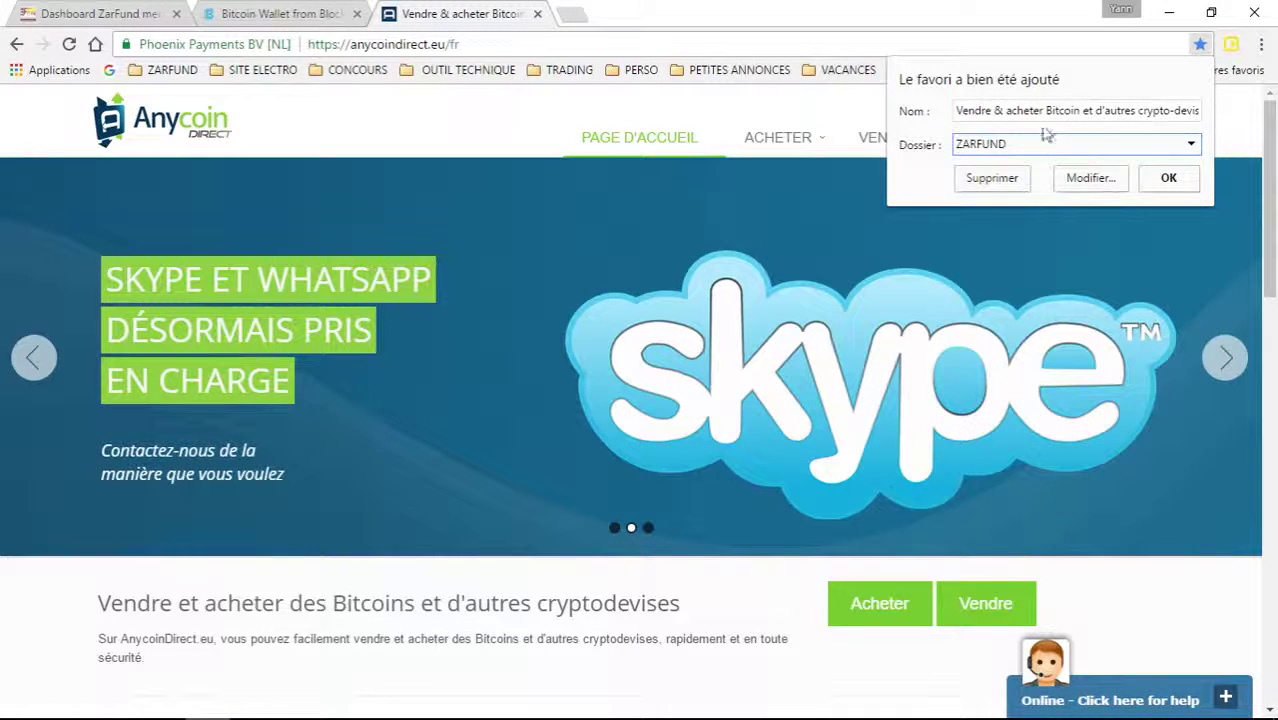
left_click(1172, 185)
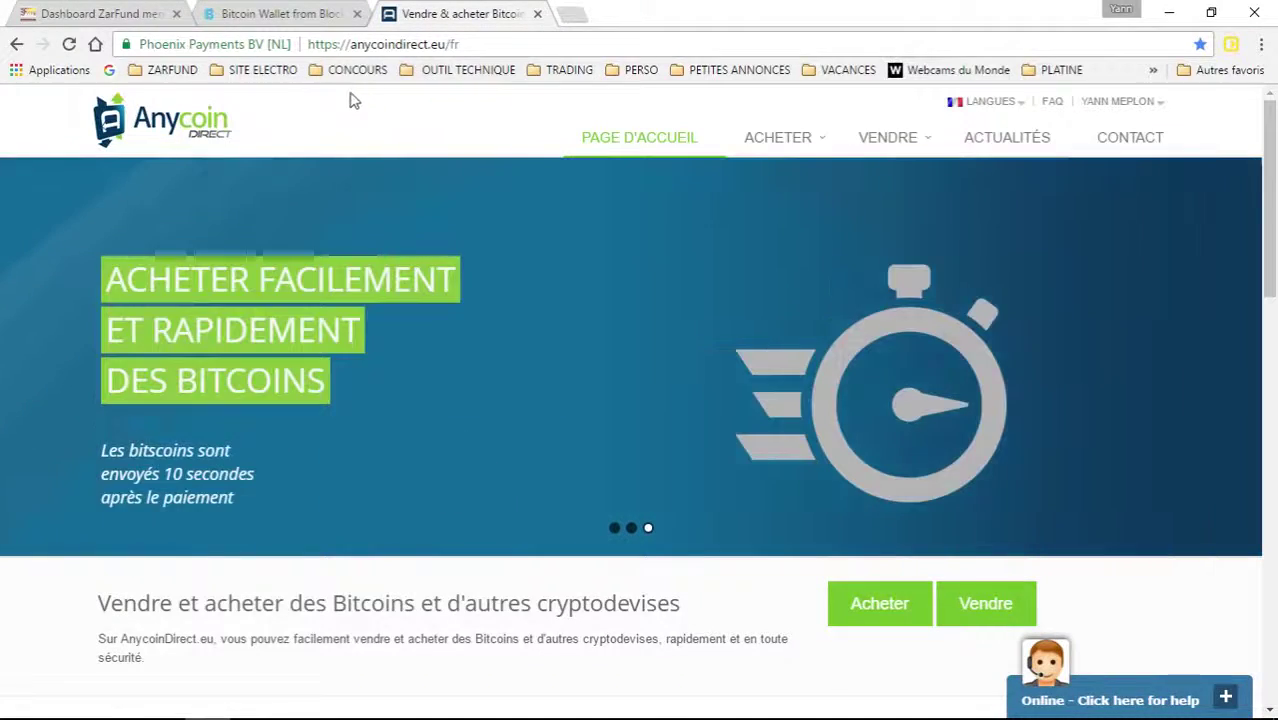
Close the Anycoin Direct page and the wallet's receive dialog, and look through the bookmarks in the ZARFUND folder.
left_click(537, 13)
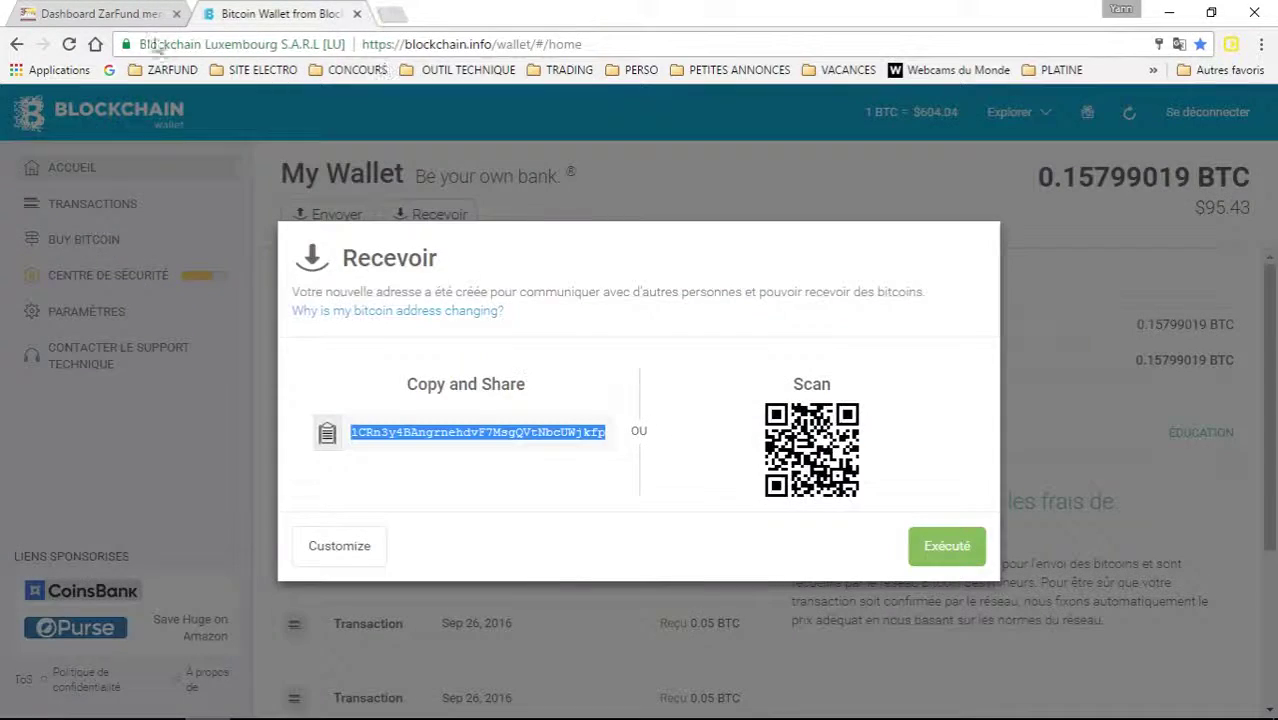
left_click(209, 257)
left_click(166, 72)
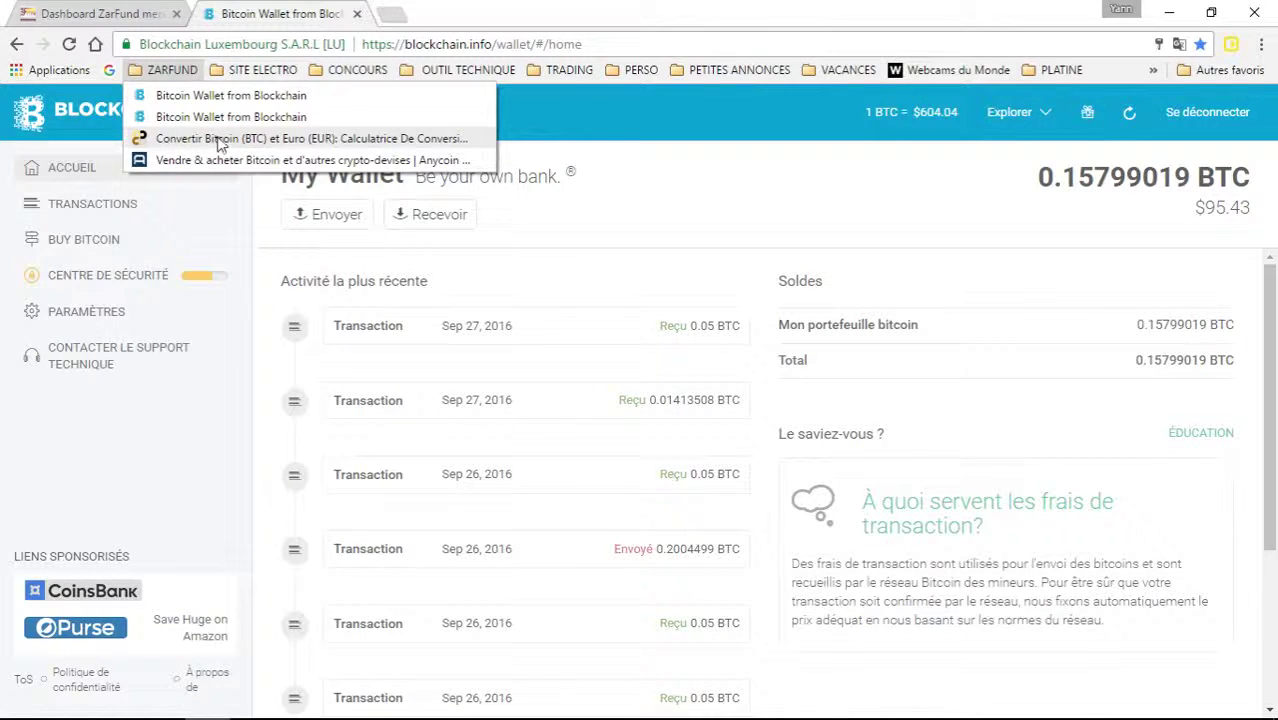
left_click(178, 405)
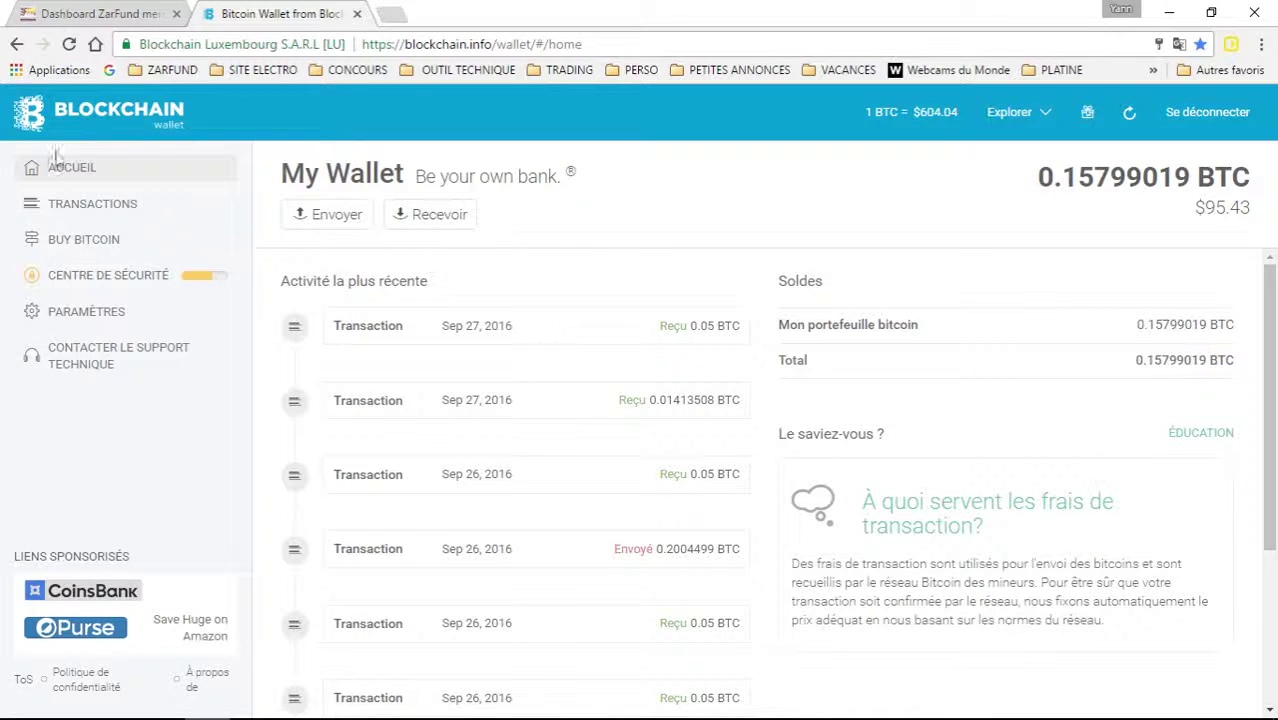
Bookmark the ZarFund member dashboard in the ZARFUND folder and check the folder's contents.
left_click(70, 14)
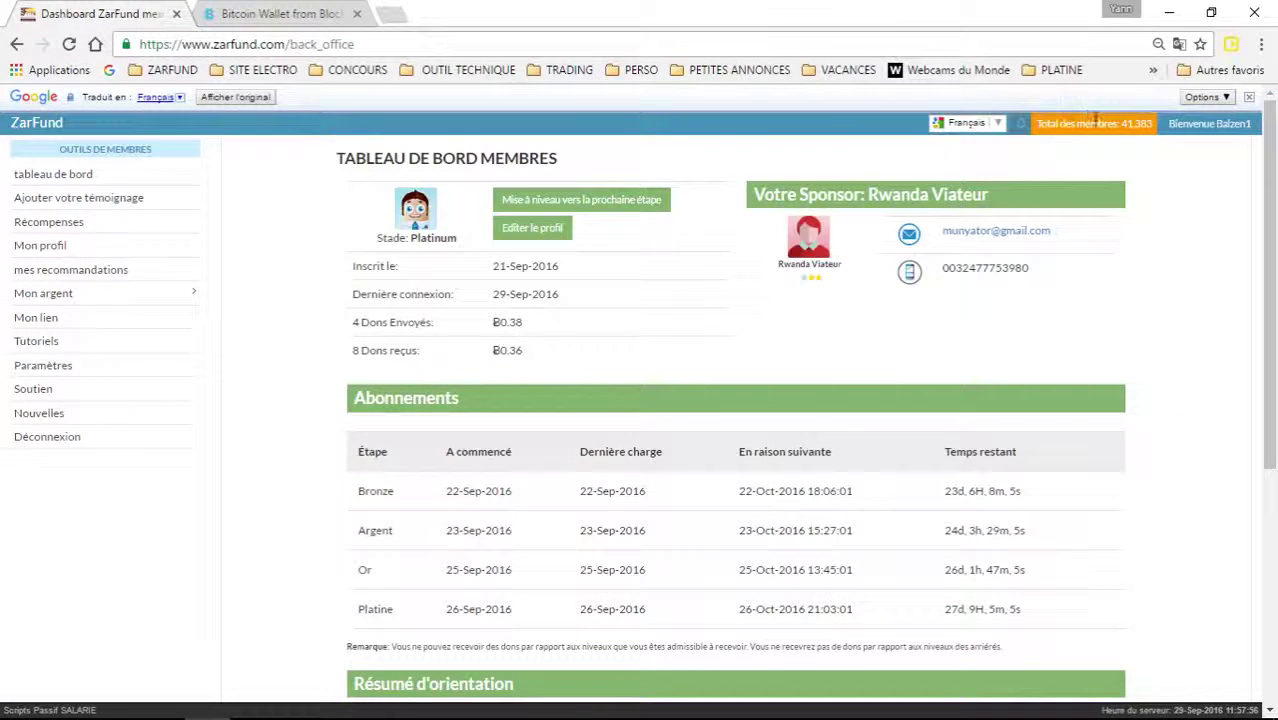
left_click(1199, 46)
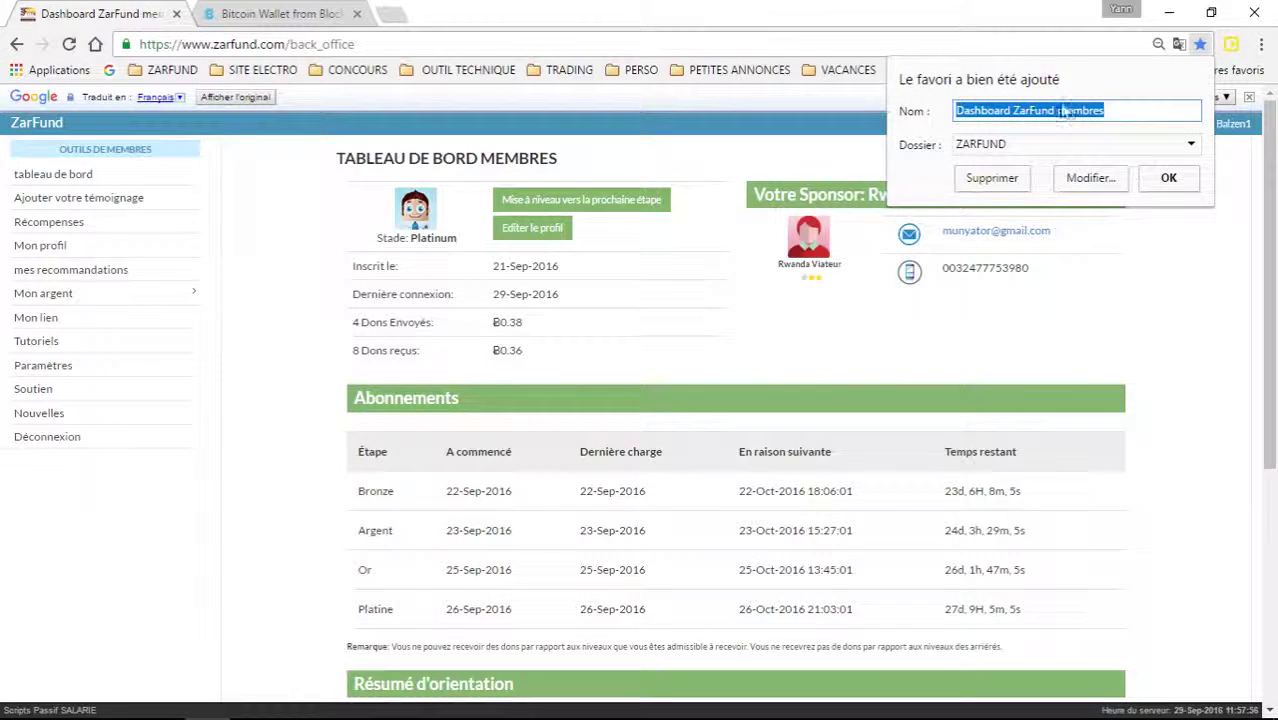
left_click(1168, 178)
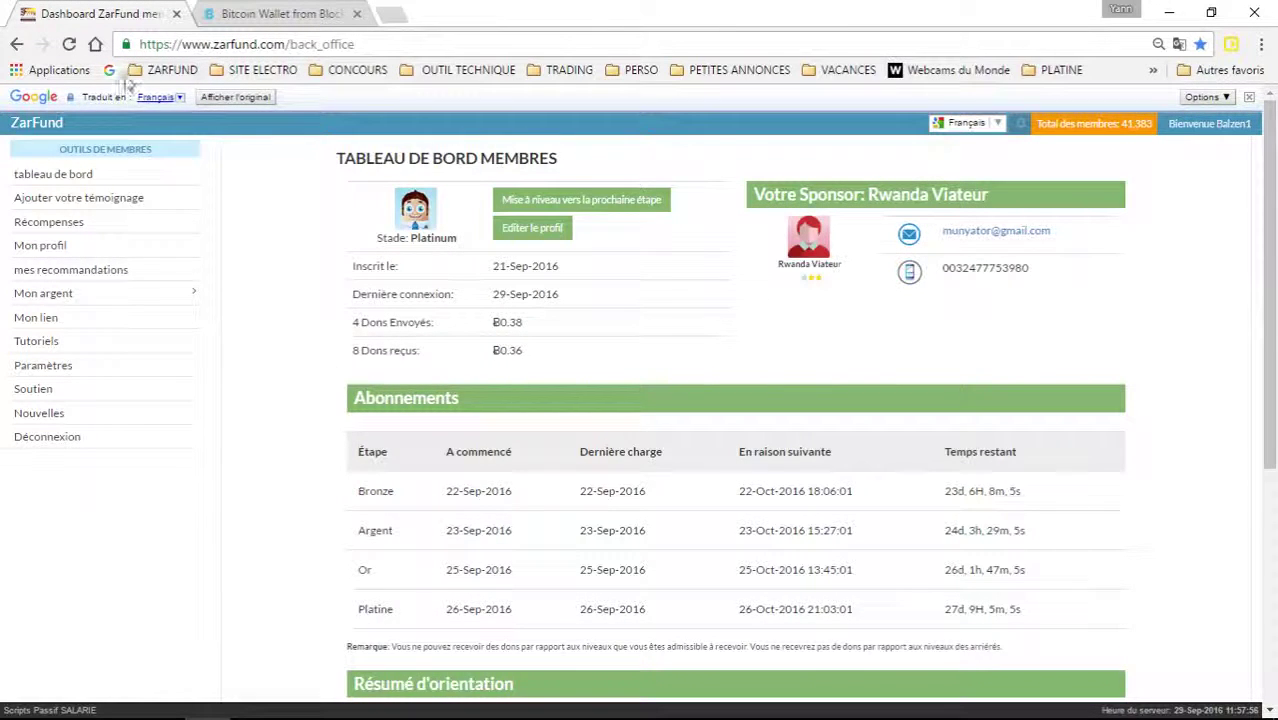
left_click(162, 70)
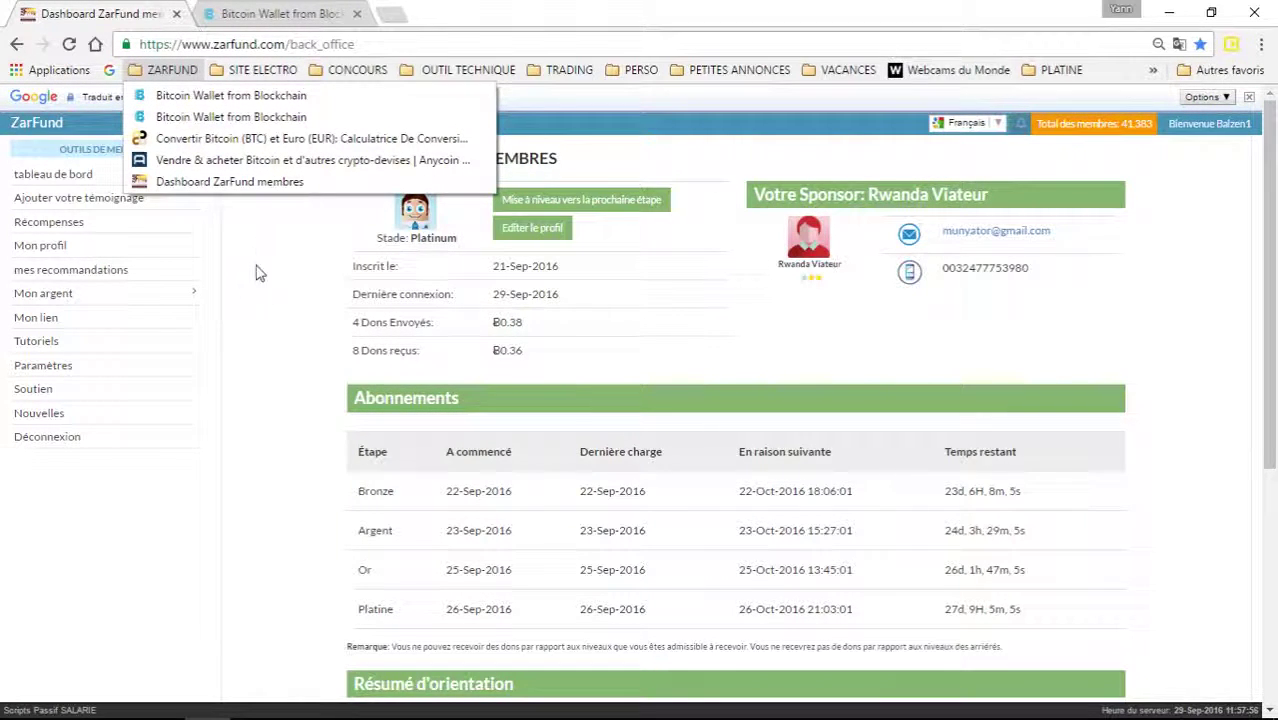
left_click(254, 318)
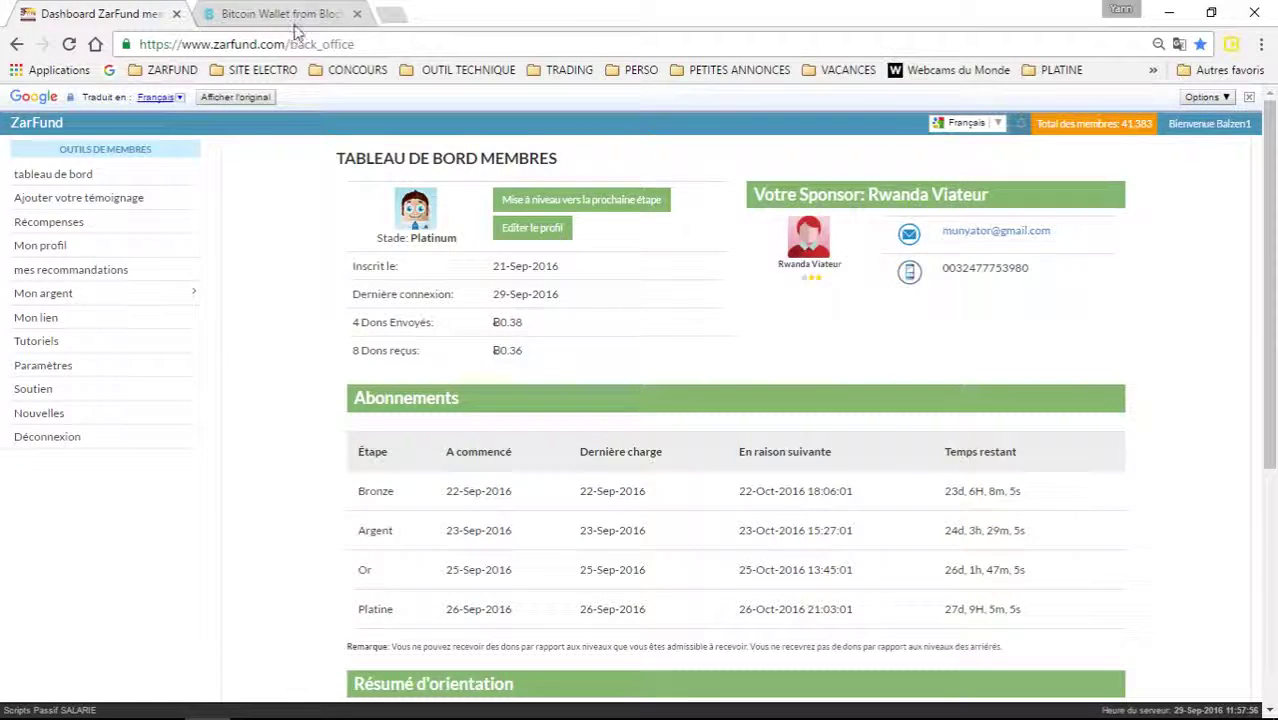
View the Blockchain wallet briefly, return to the ZarFund dashboard and open the upgrade page for the next stage.
left_click(290, 24)
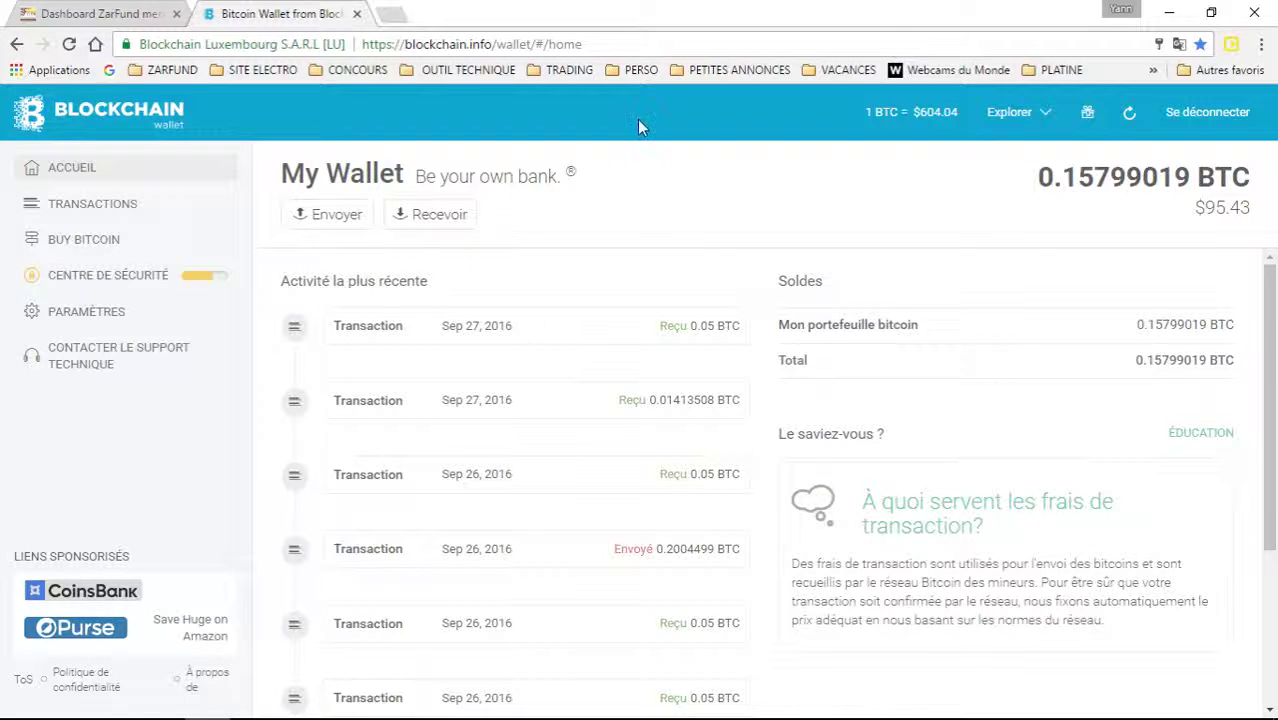
left_click(95, 14)
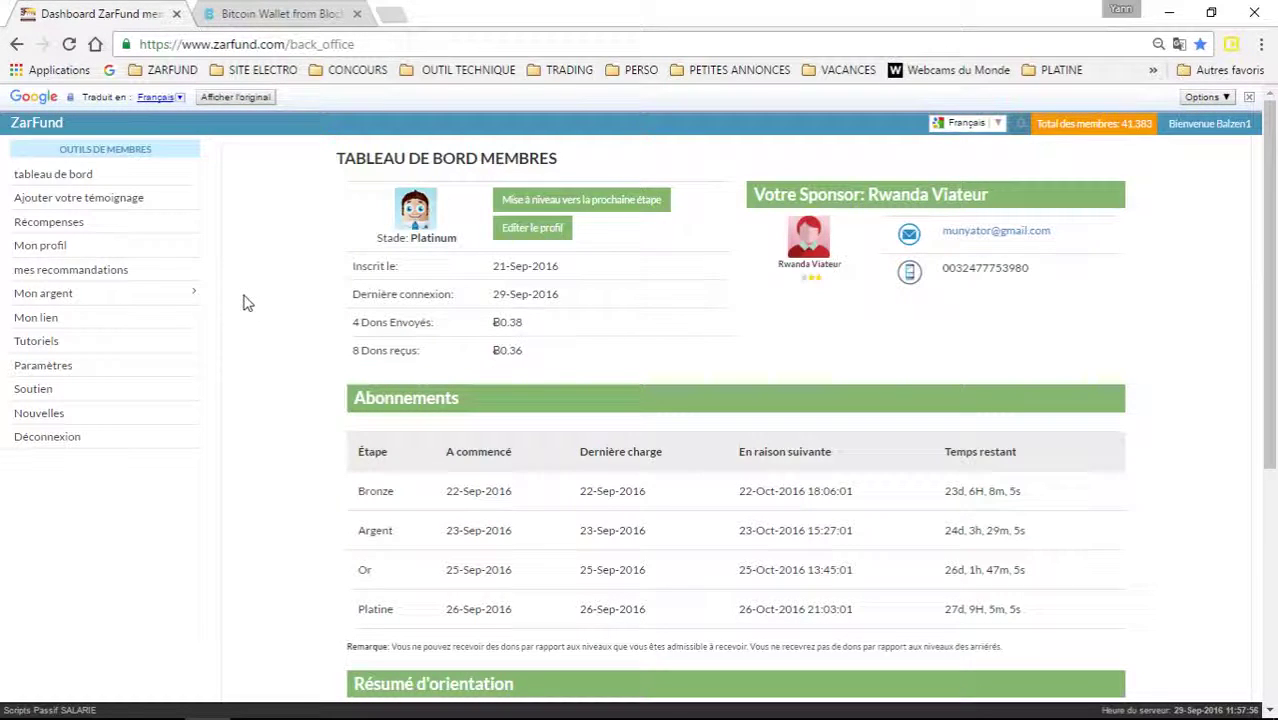
left_click(542, 202)
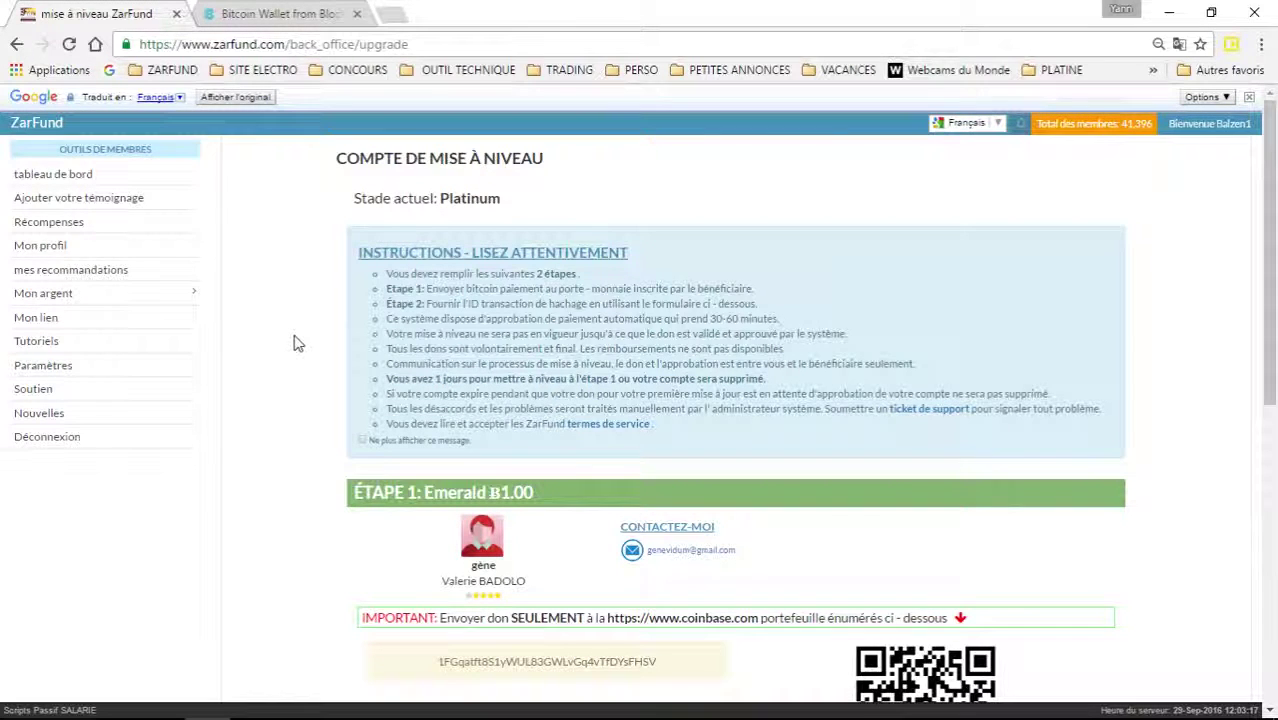
Find the Emerald donation's recipient under step 1 of the upgrade page and copy the recipient's Bitcoin wallet address.
scroll(296, 343, "down", 3)
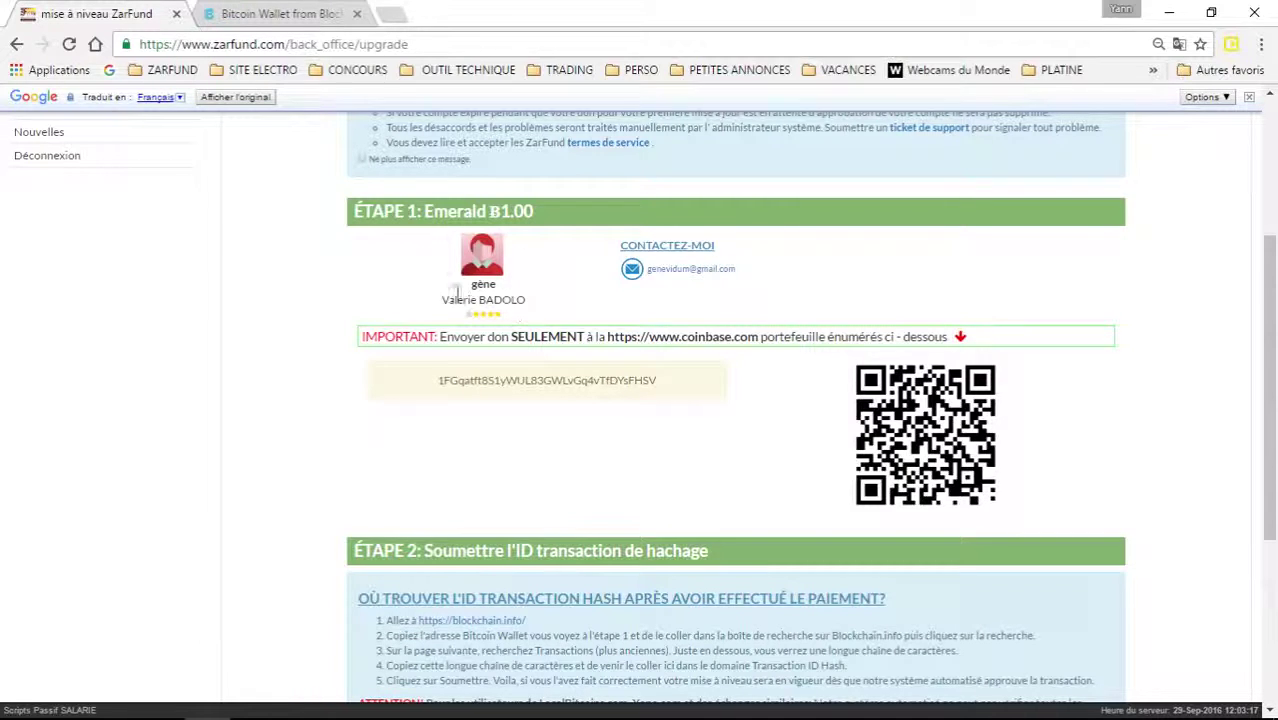
left_click_drag(536, 301, 430, 305)
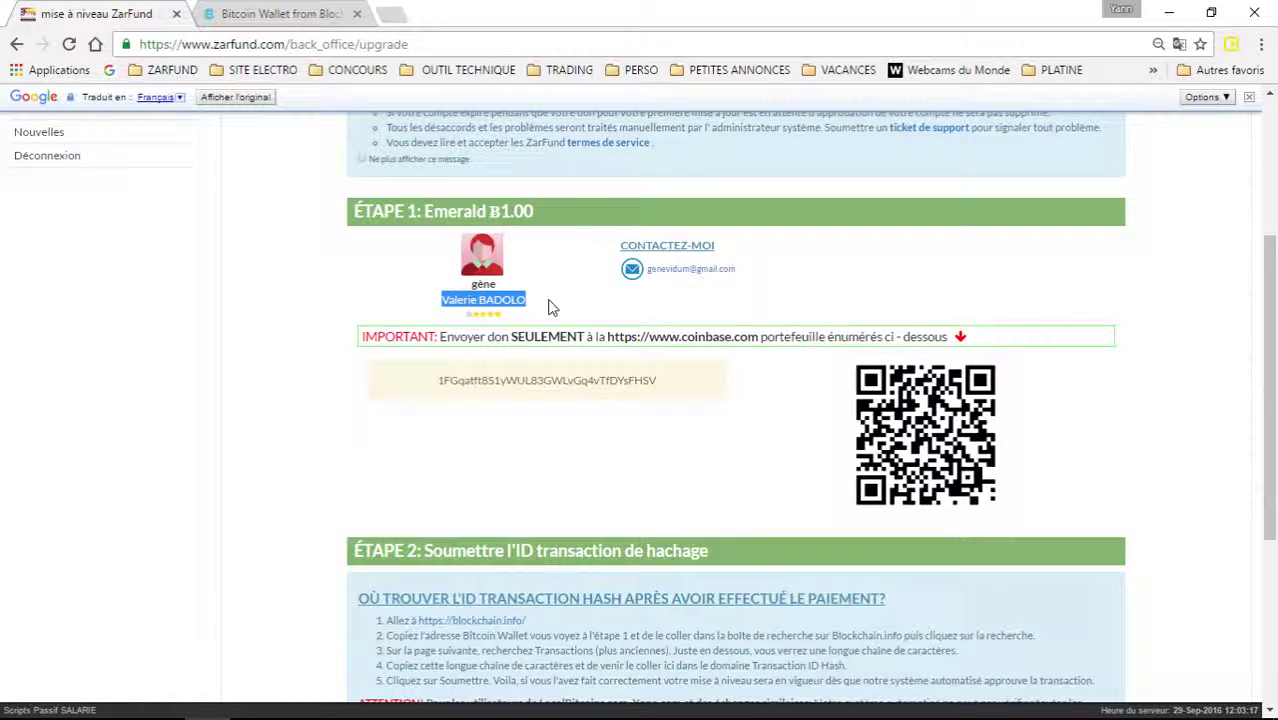
left_click_drag(685, 382, 436, 385)
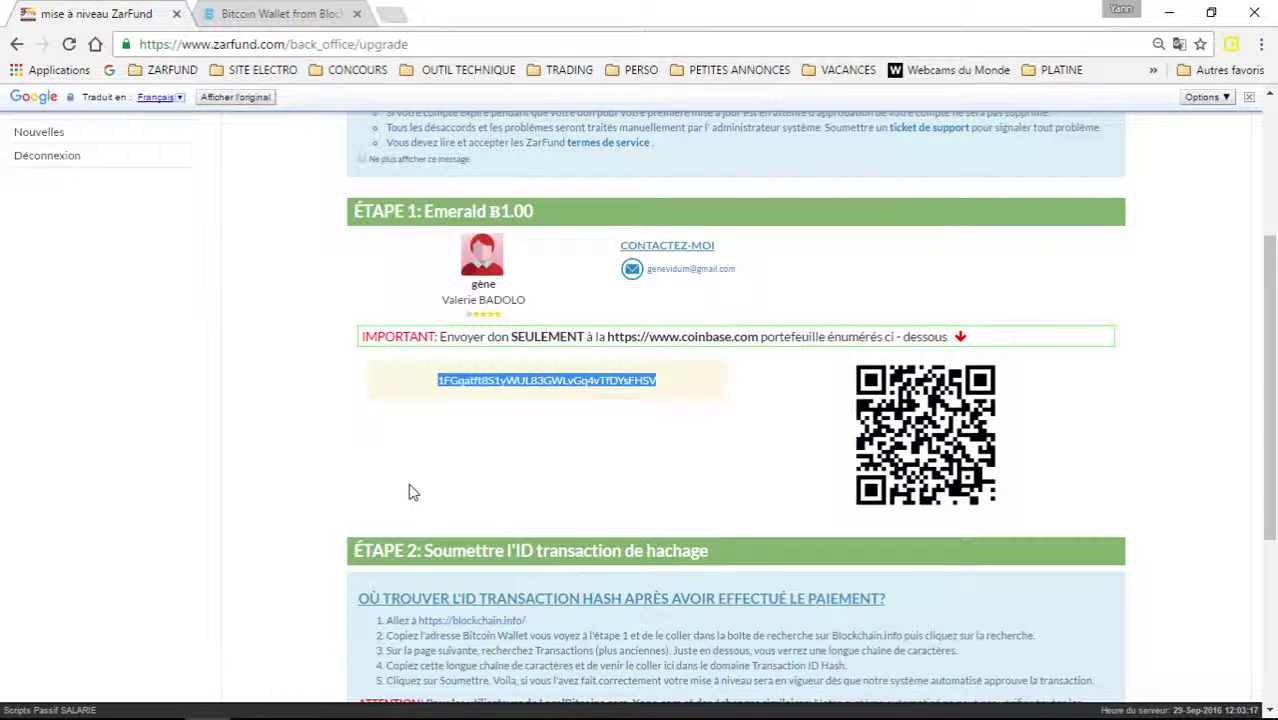
right_click(493, 379)
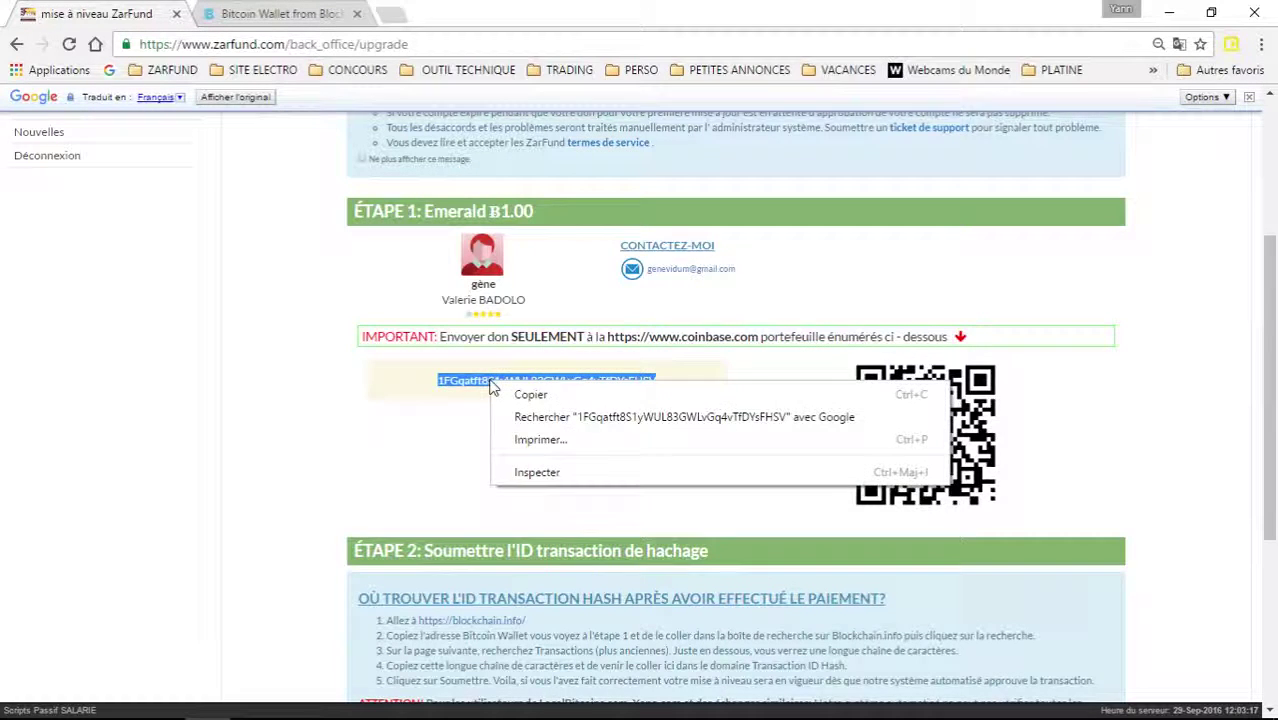
left_click(510, 394)
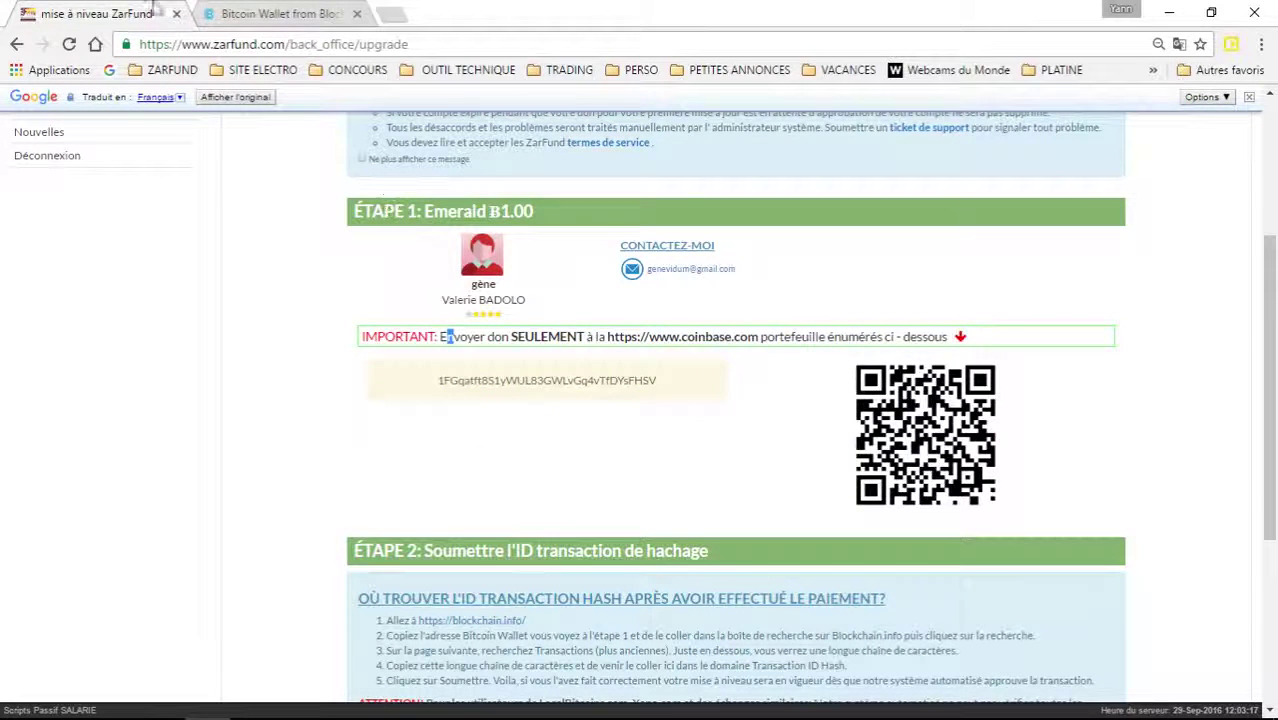
Start a new payment in the Blockchain wallet and paste the copied address as its destination.
left_click(276, 14)
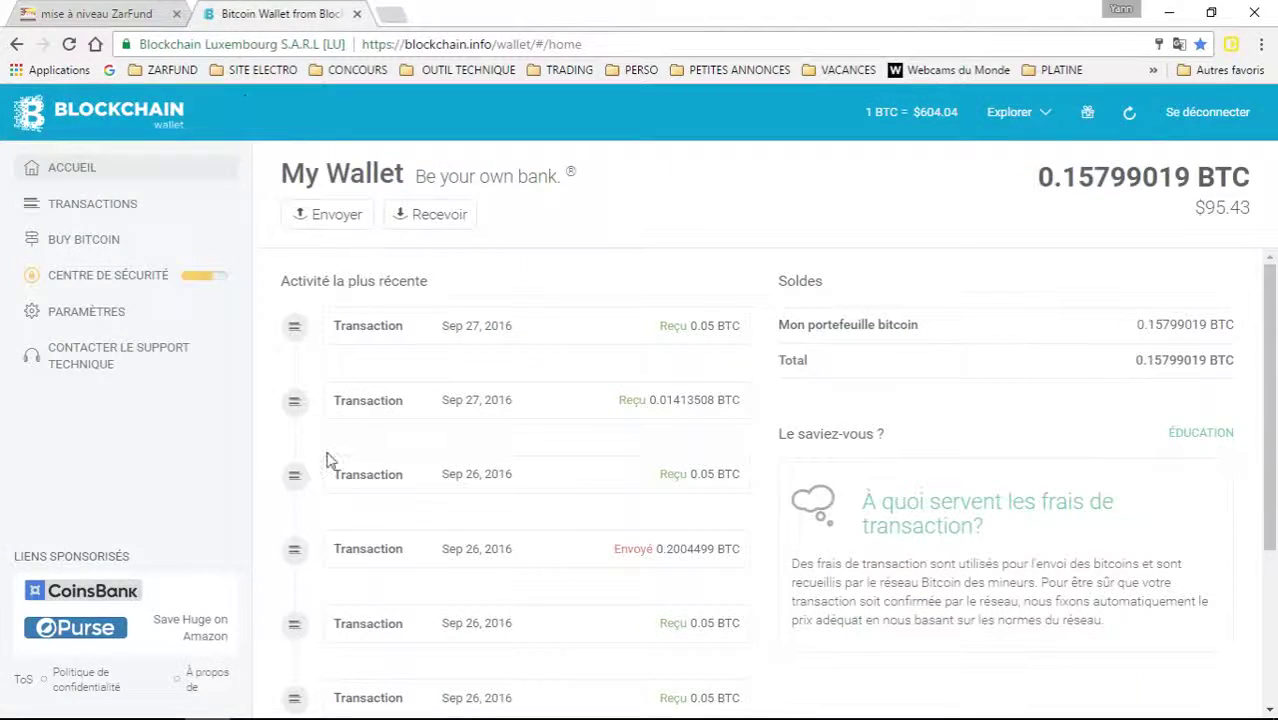
left_click(335, 217)
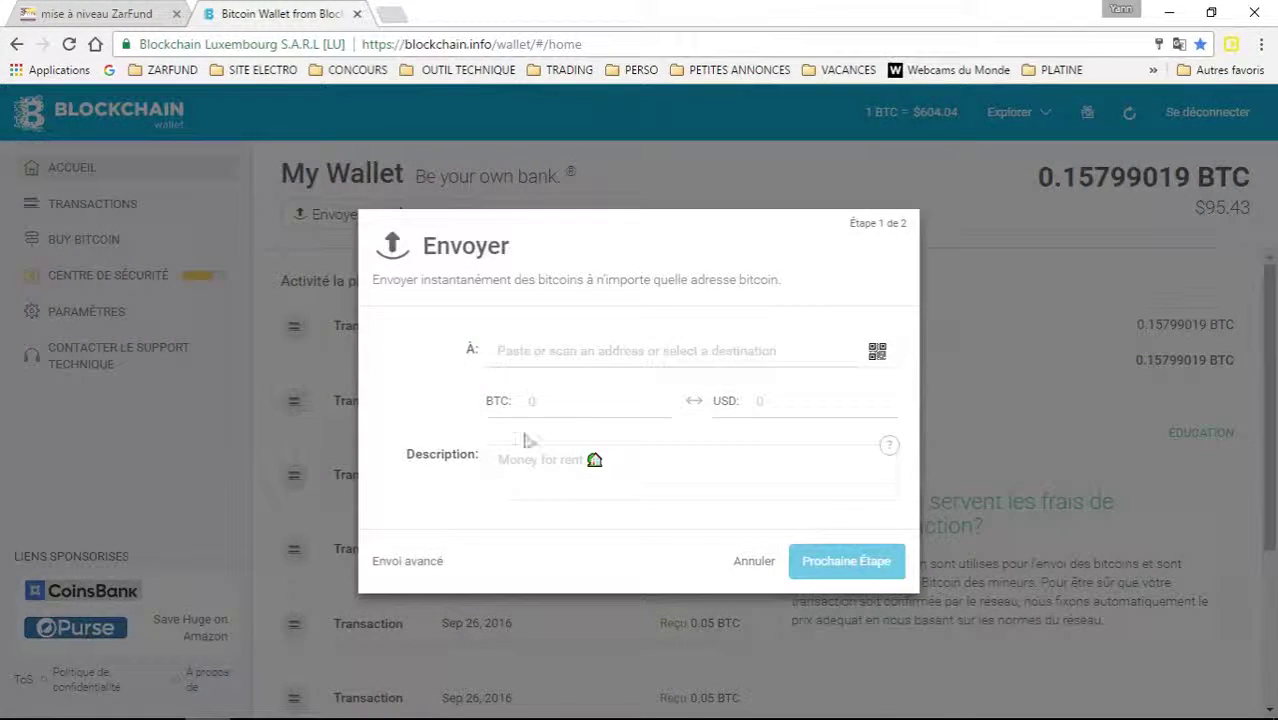
left_click(527, 351)
key("ctrl+v")
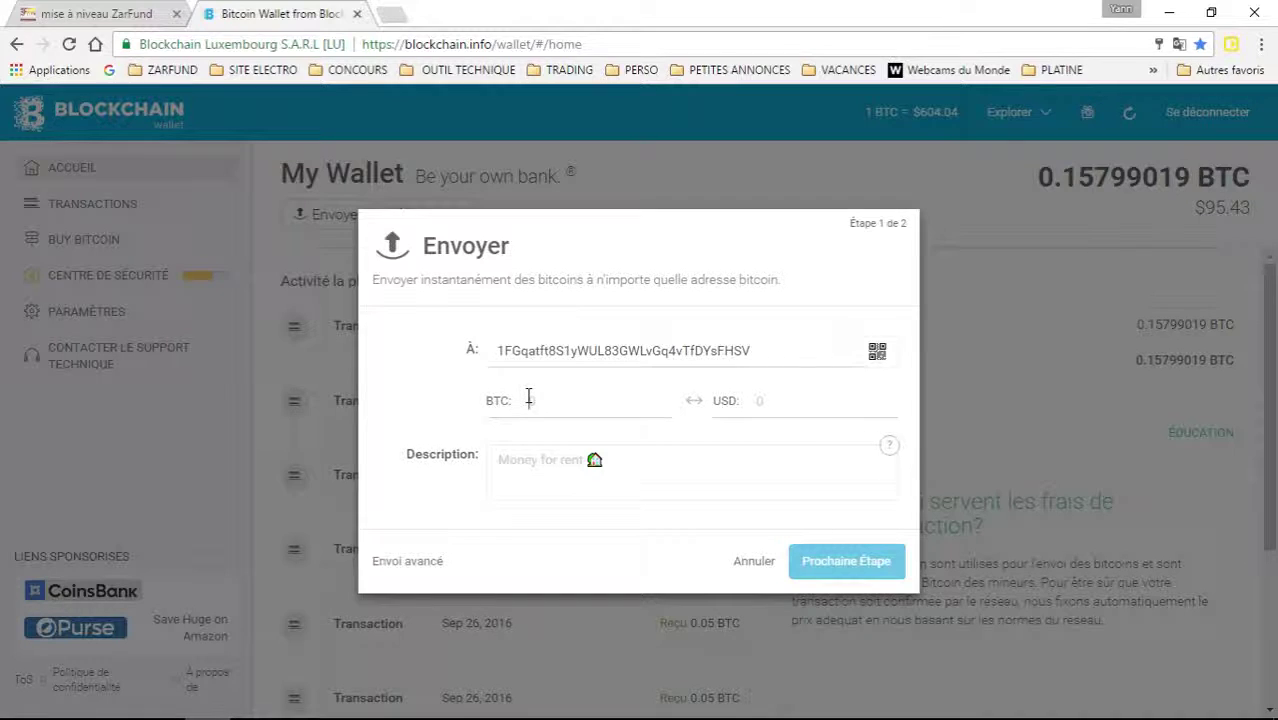
Set the payment to 0.03 BTC, describe it as "Upgrade bronze" with the member's username in quotes, and review the confirmation before leaving it.
left_click(528, 400)
type("0.03")
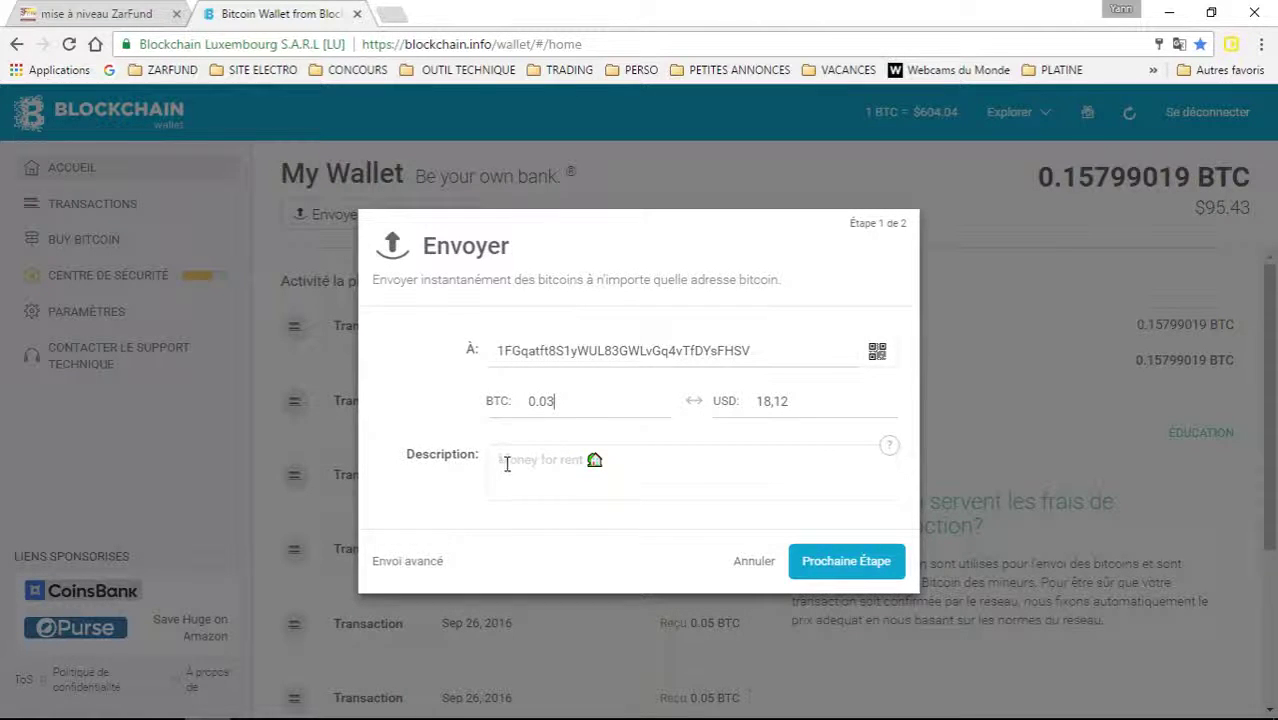
type("Upgrade bronze \"ba")
type("lzen")
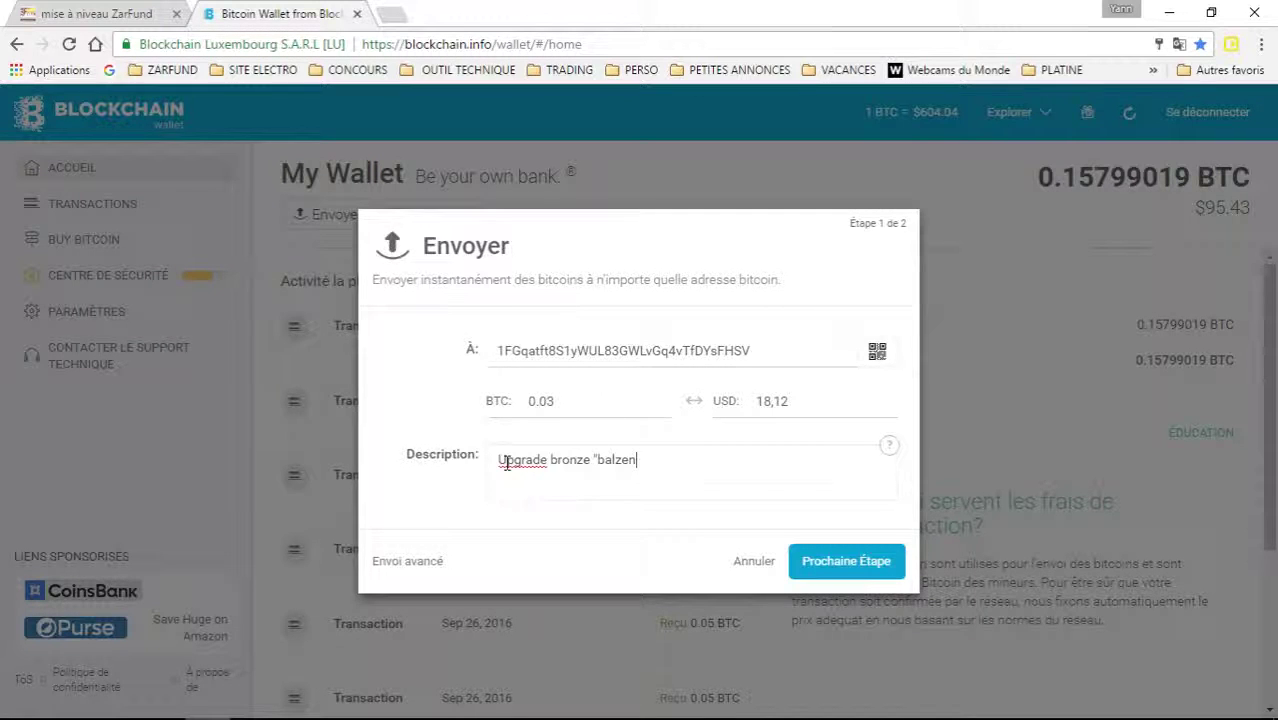
type("1\"")
left_click(843, 556)
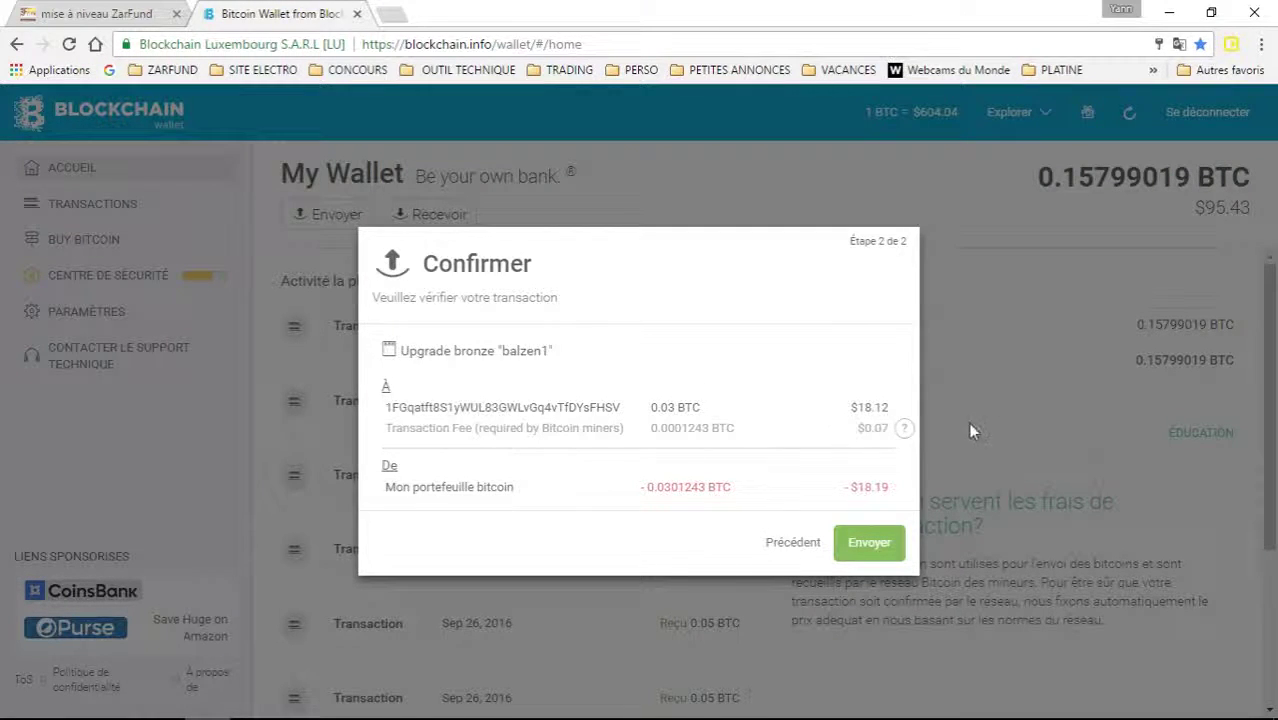
left_click(856, 542)
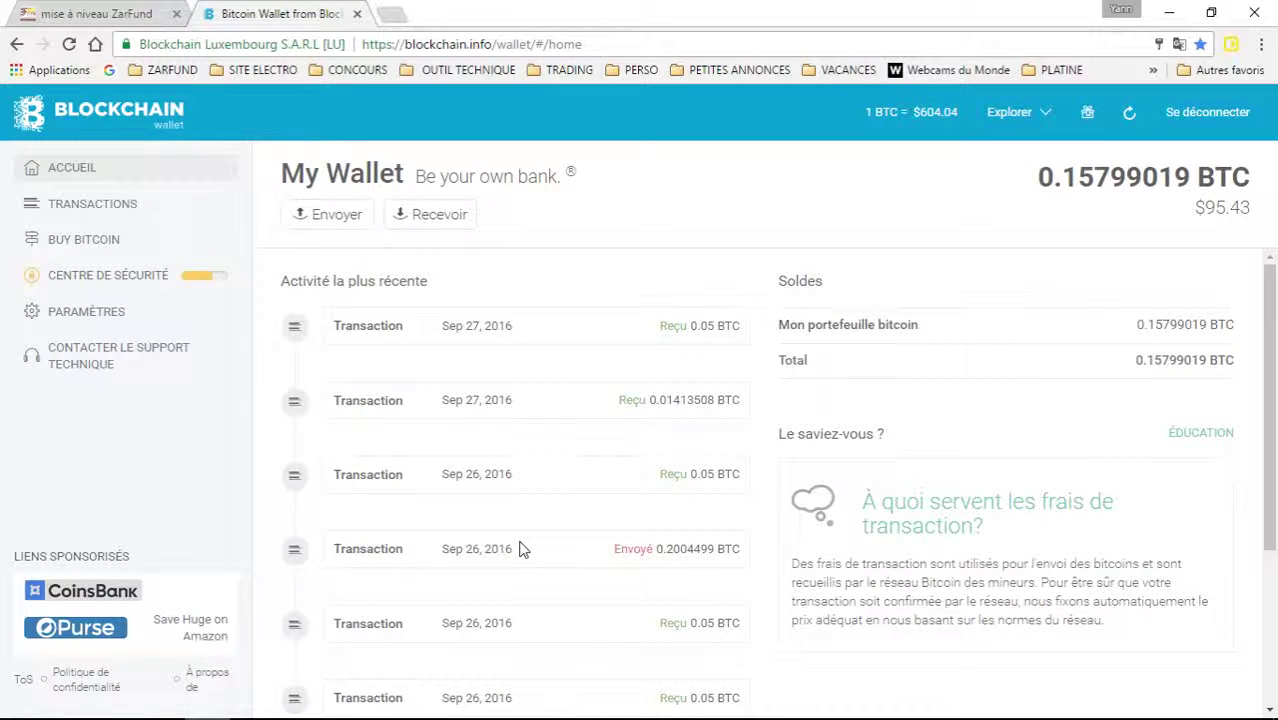
Open the wallet's transaction history and view the editable description of the sent platinum upgrade payment, closing it without changes.
left_click(90, 210)
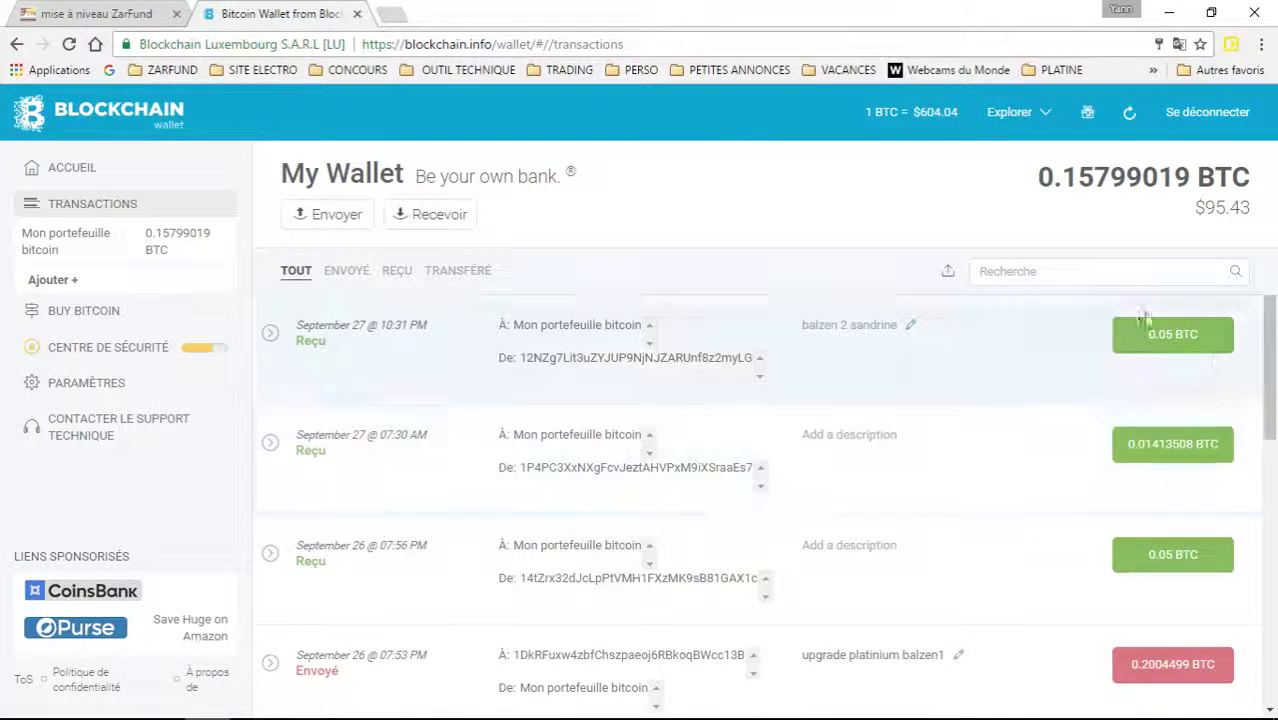
scroll(783, 519, "down", 3)
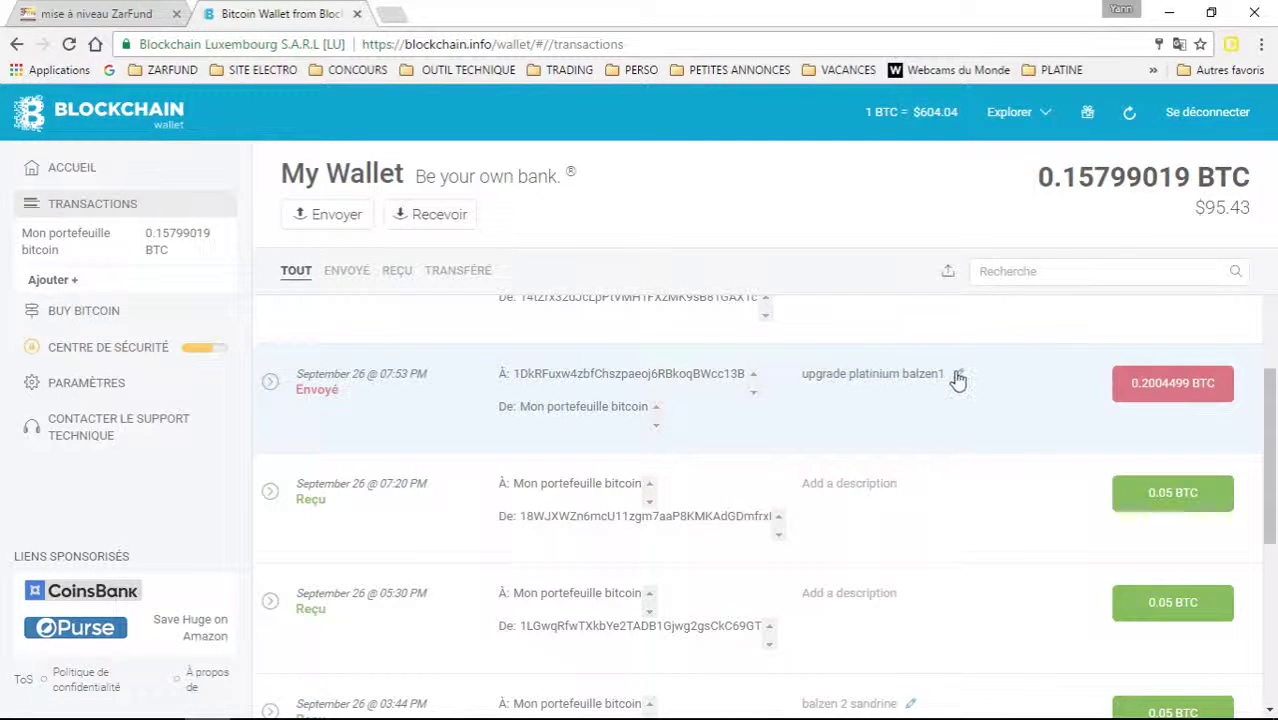
left_click(959, 376)
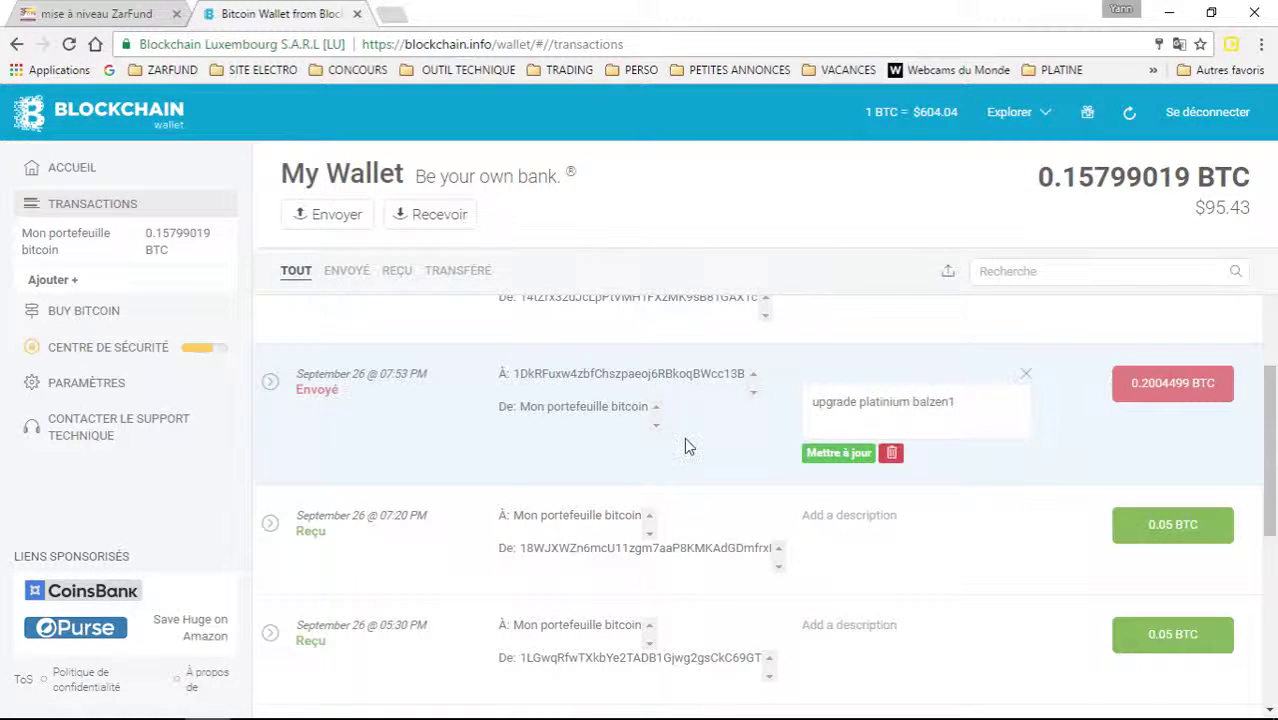
left_click_drag(960, 417, 342, 419)
left_click(342, 422)
left_click(1026, 375)
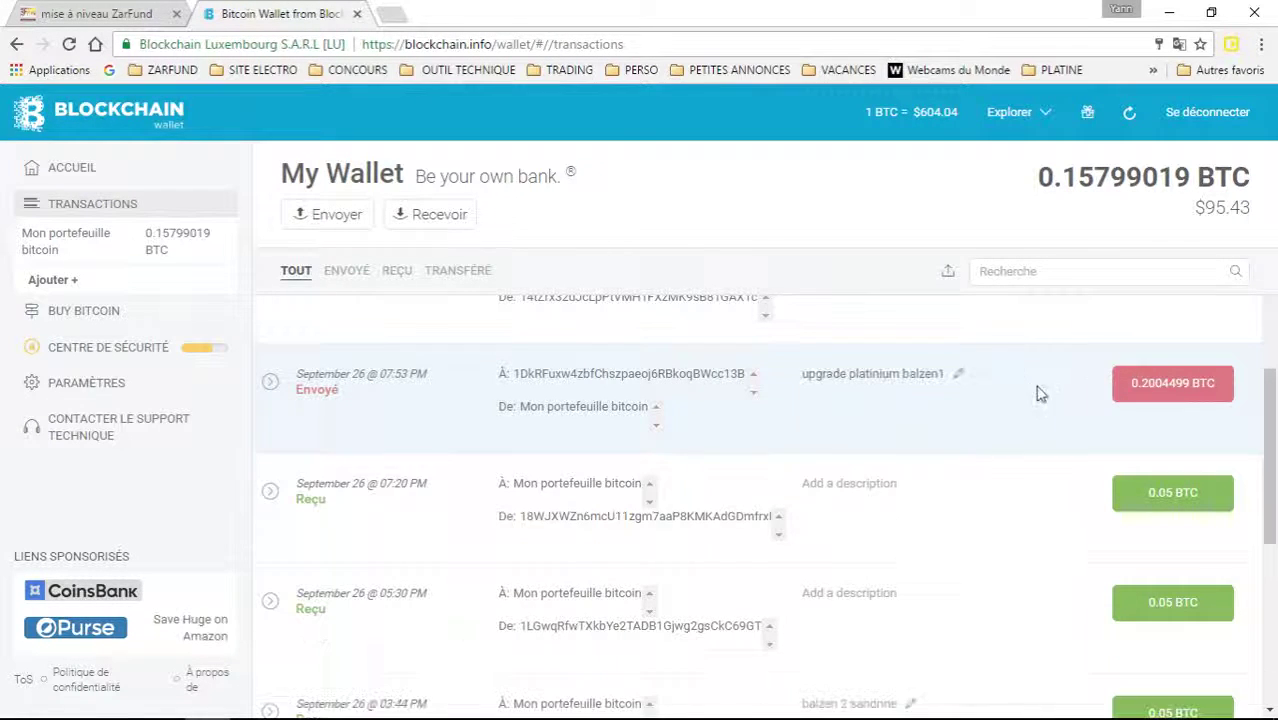
Expand the sent platinum upgrade payment, open its details on Blockchain.info and copy the transaction hash.
left_click(318, 394)
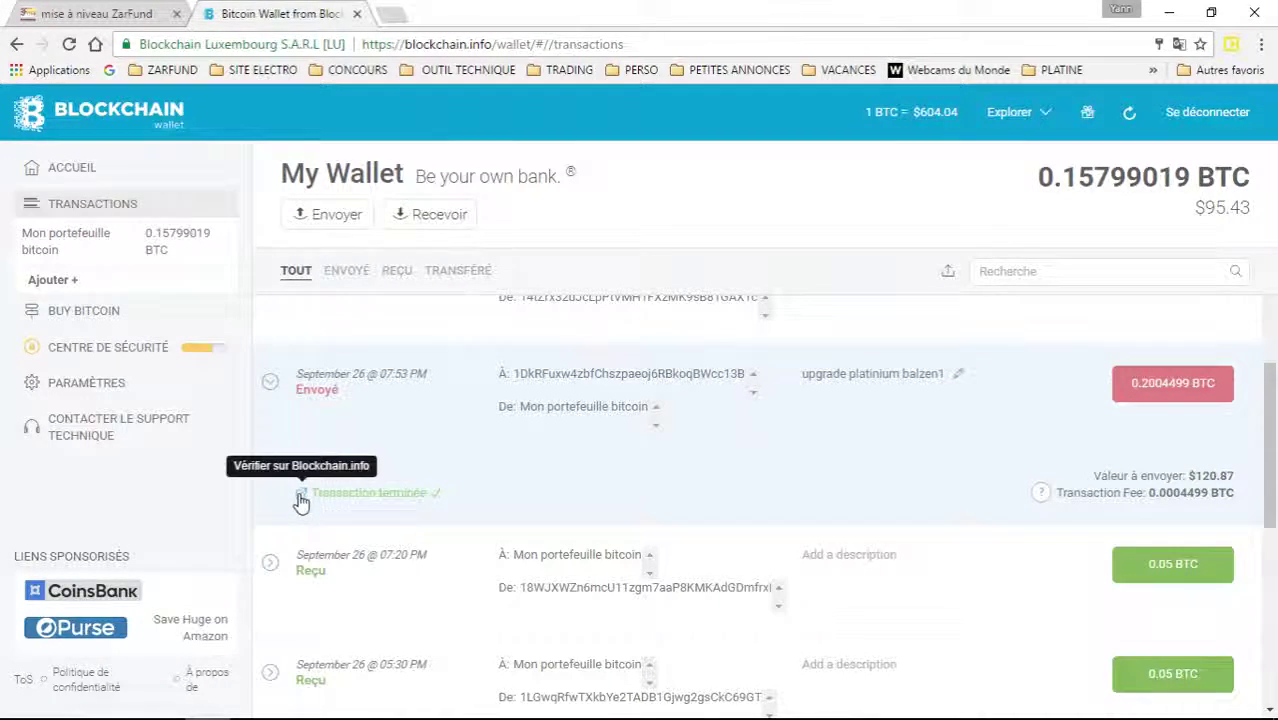
left_click(300, 500)
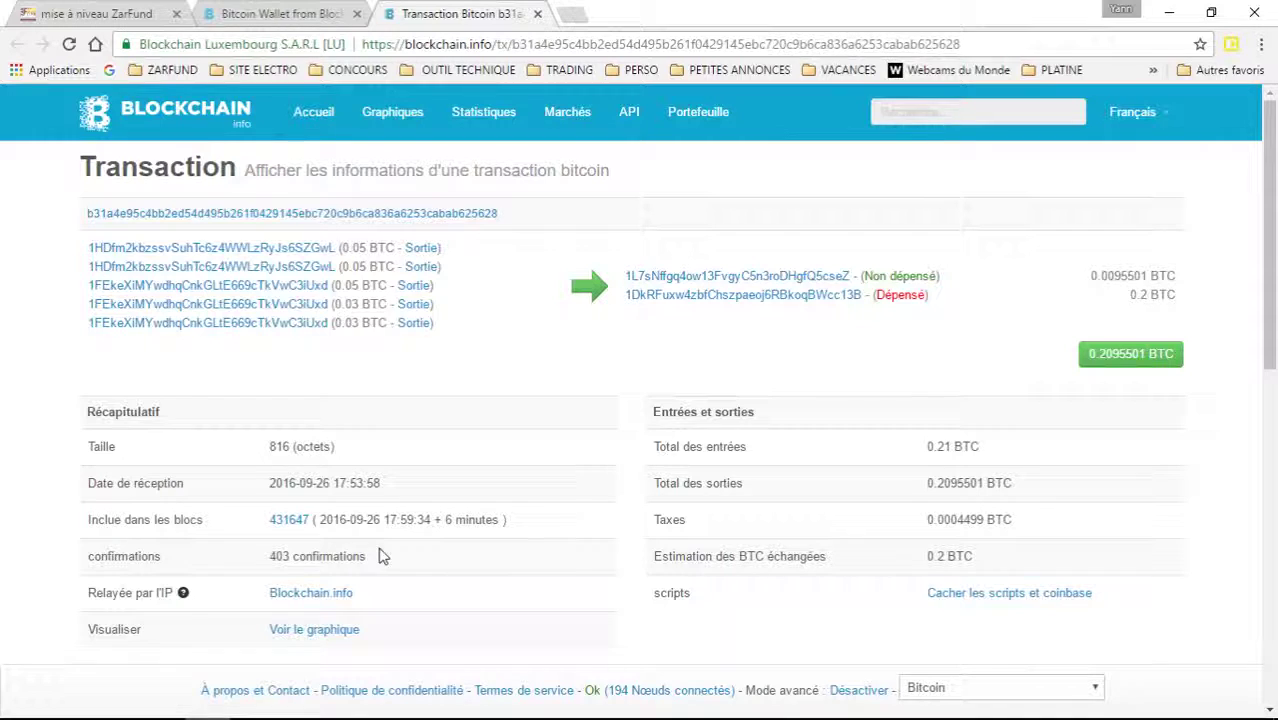
double_click(495, 211)
mouse_move(495, 208)
left_mouse_down()
mouse_move(505, 222)
mouse_move(505, 211)
mouse_move(425, 203)
mouse_move(491, 219)
left_mouse_up()
left_click(497, 217)
double_click(497, 216)
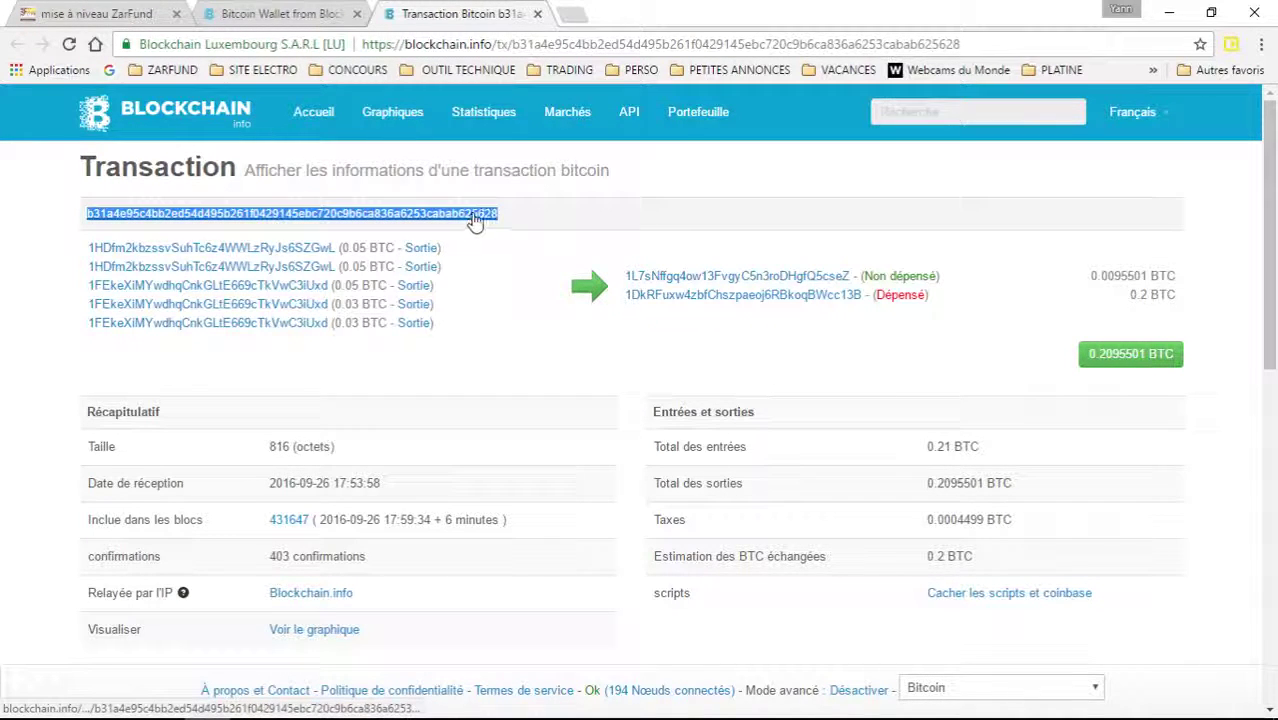
right_click(476, 219)
left_click(512, 362)
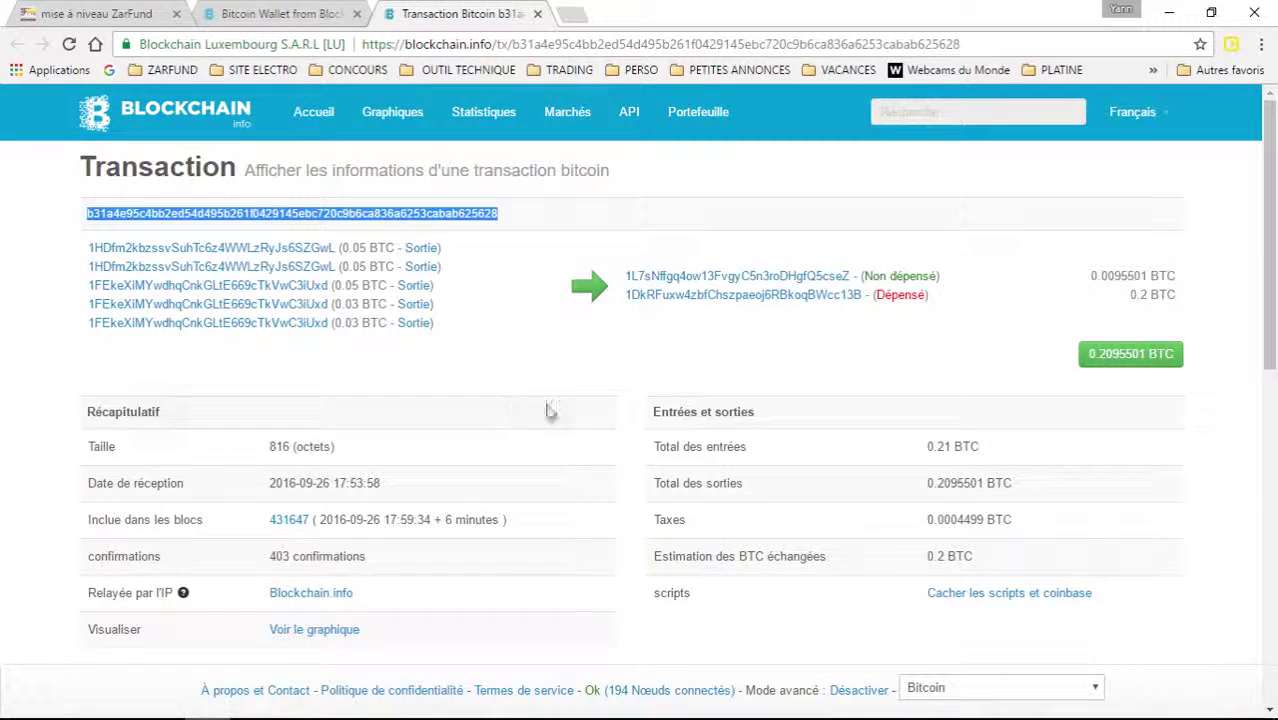
Return to the ZarFund upgrade page and paste the copied hash as the Transaction ID Hash under step 2.
left_click(110, 14)
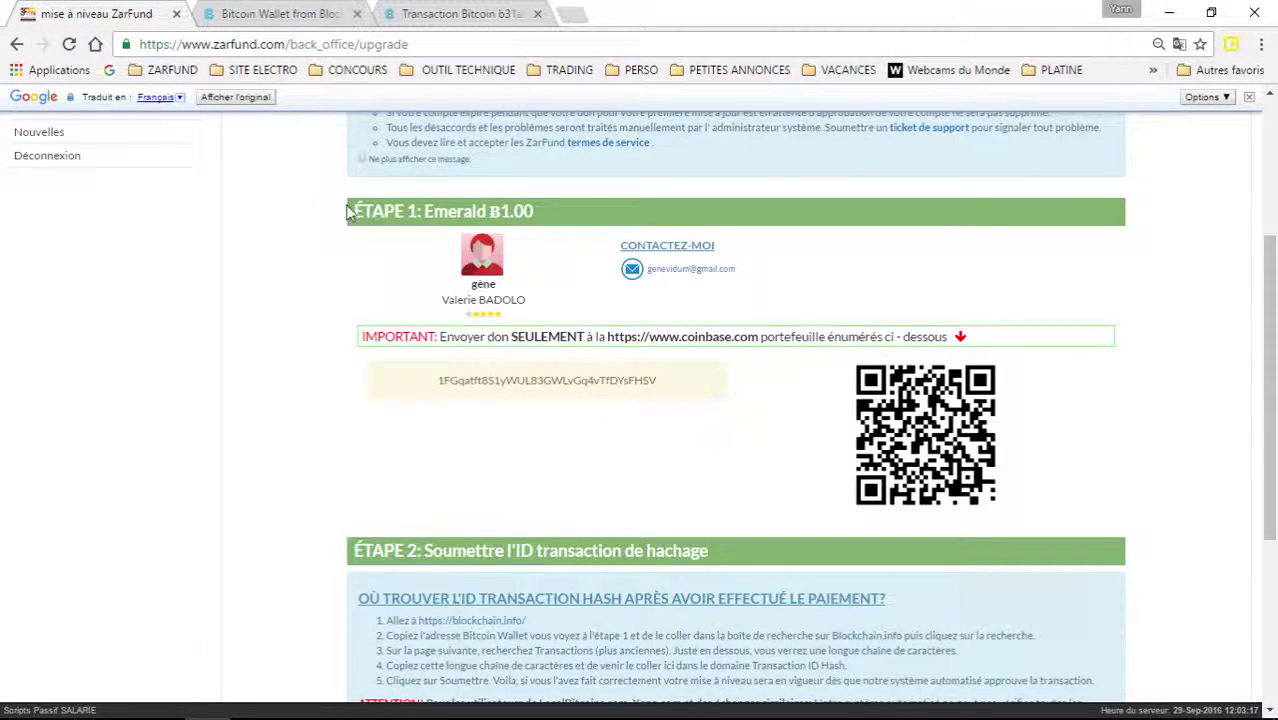
scroll(432, 375, "down", 3)
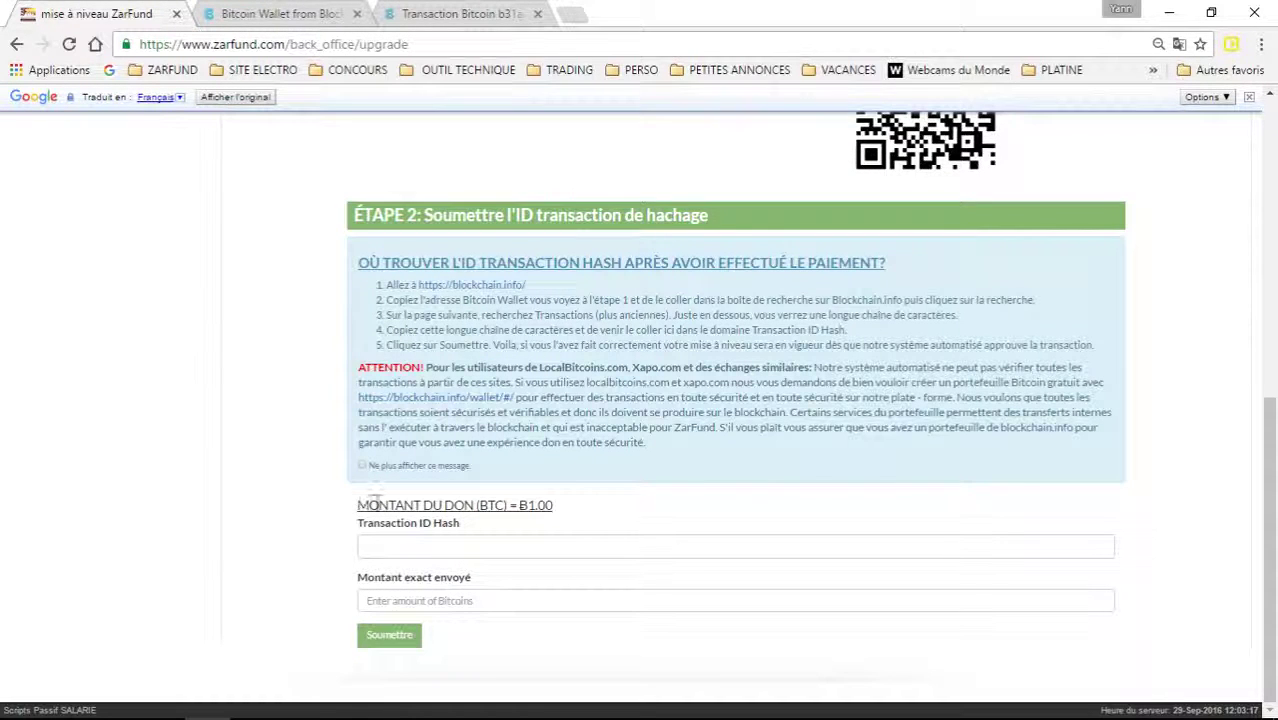
left_click(408, 542)
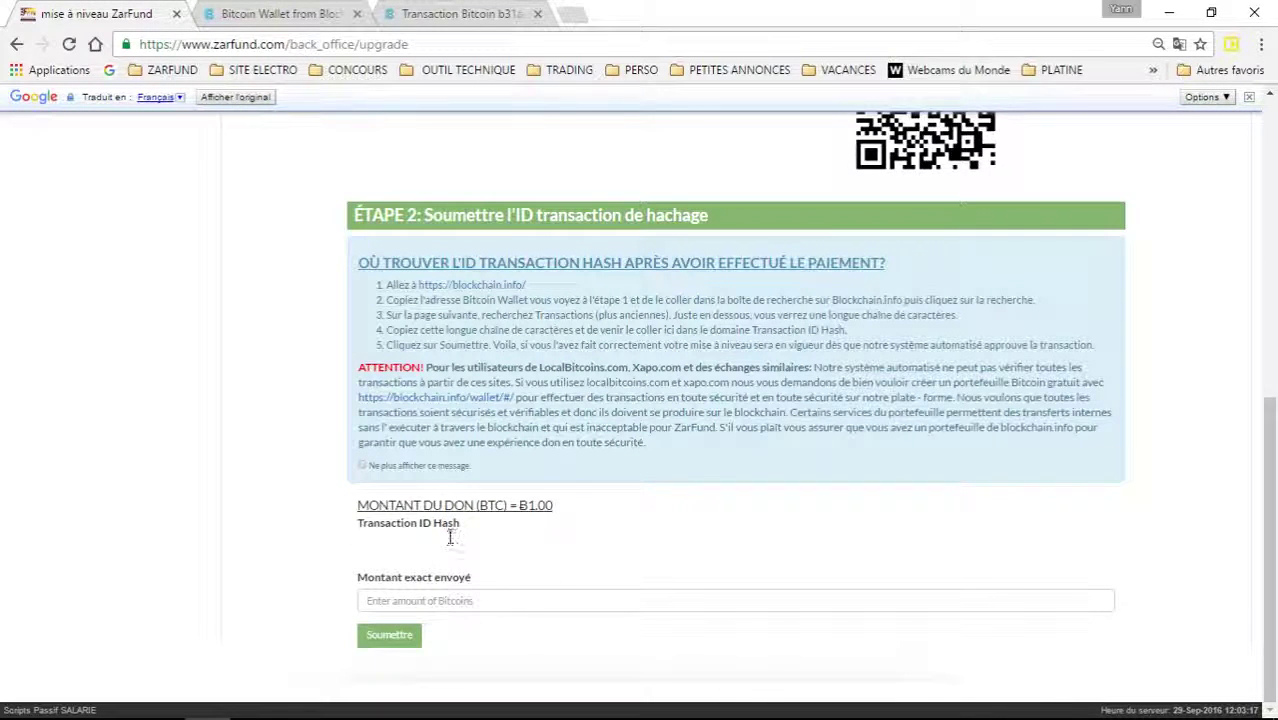
key("ctrl+v")
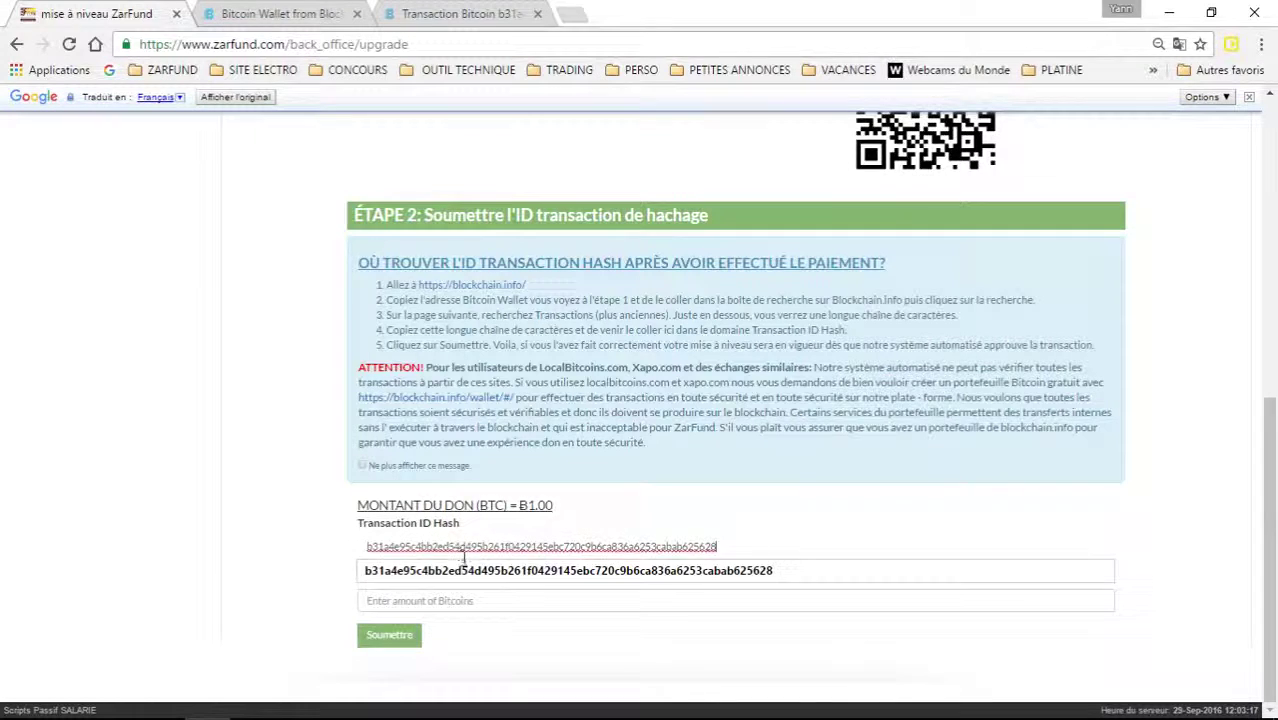
left_click(505, 648)
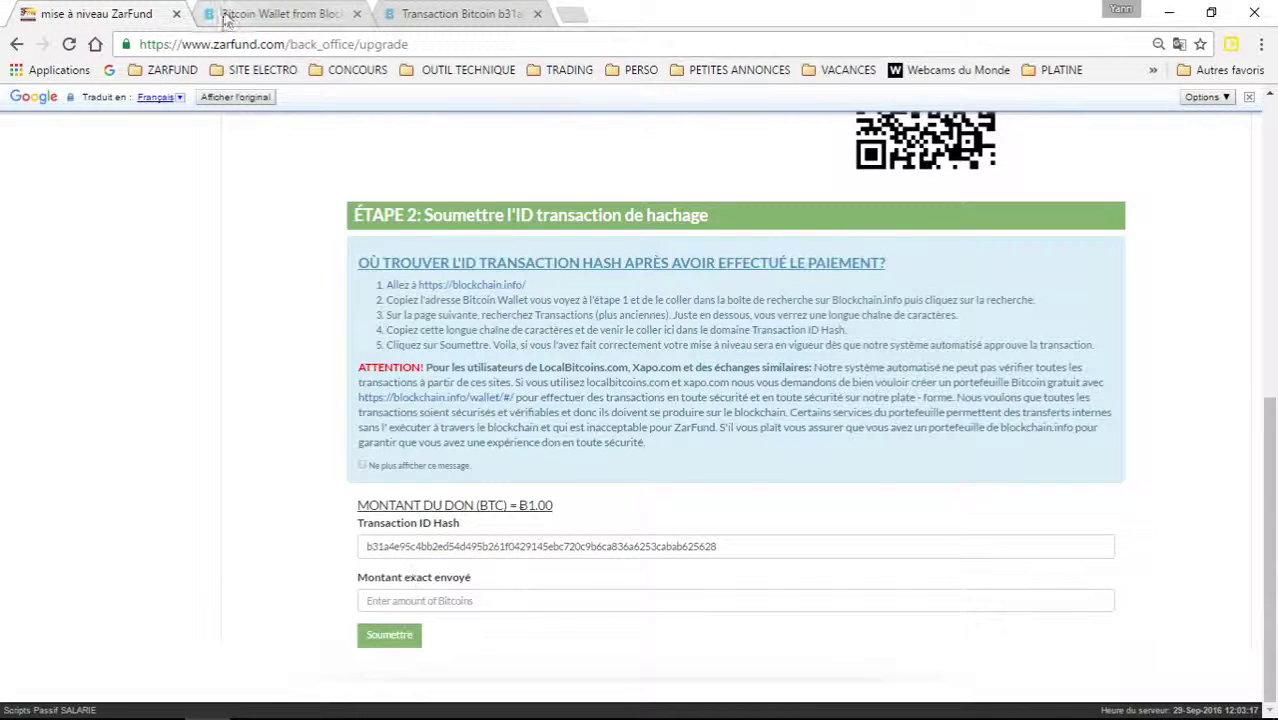
Go back to the Blockchain transaction details and highlight the full transaction hash.
left_click(414, 18)
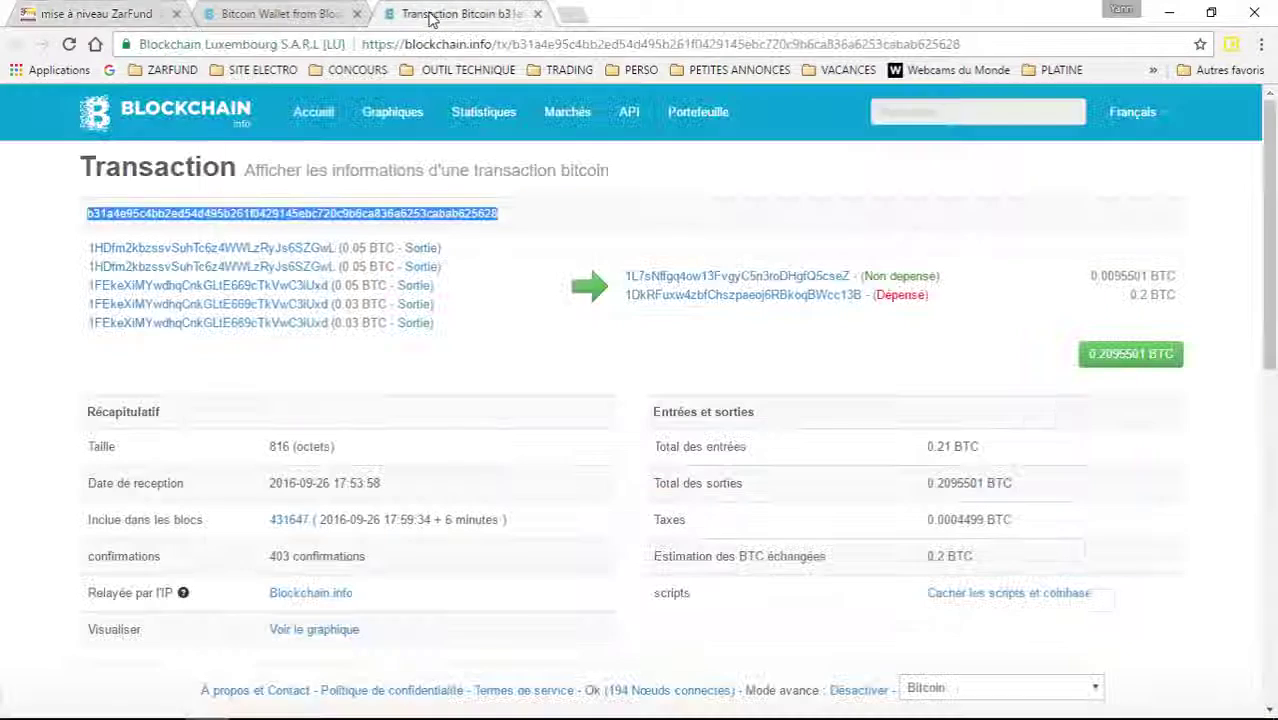
left_click(106, 218)
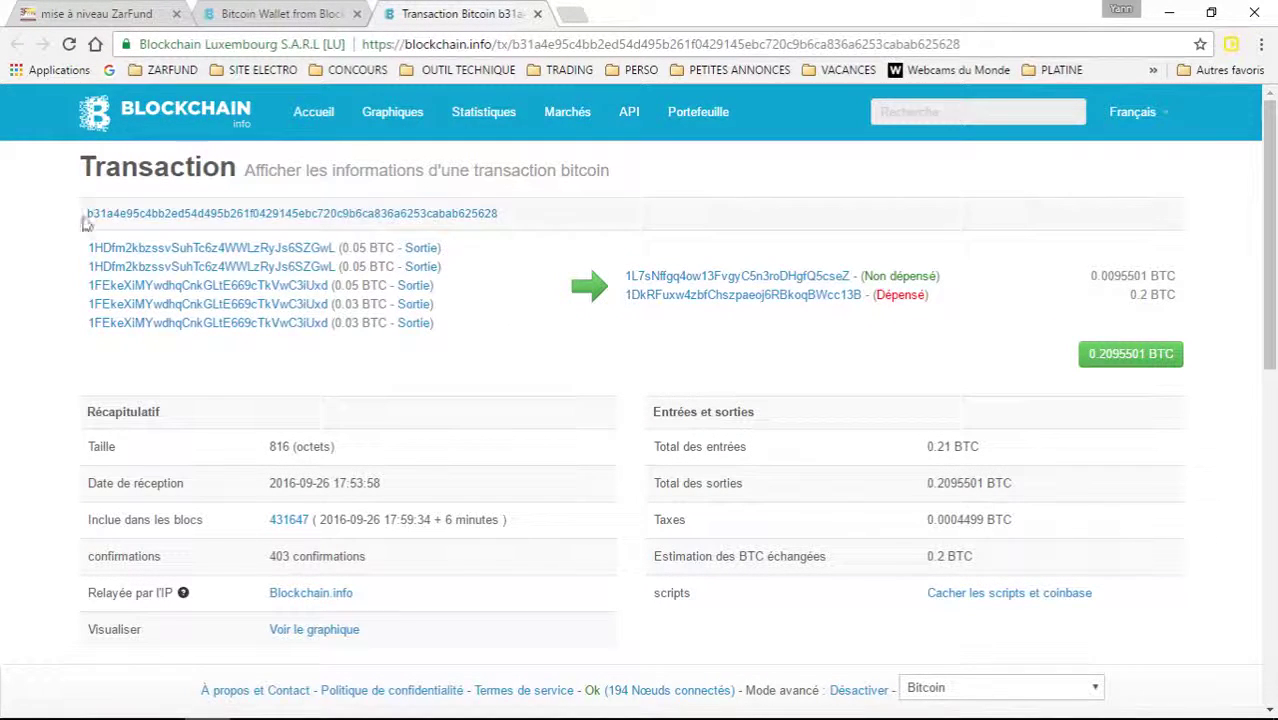
left_click_drag(103, 220, 497, 229)
Enter 0.03 as the exact amount sent in ZarFund's step 2 form, without submitting it.
left_click(55, 14)
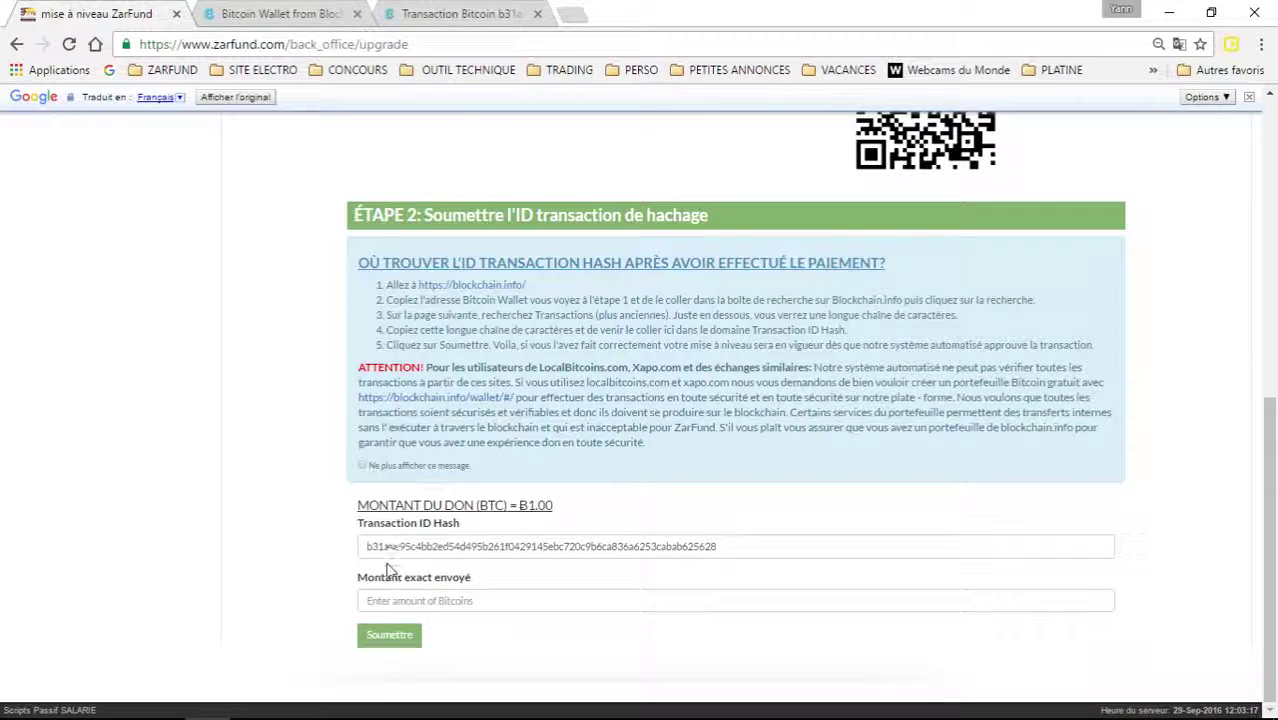
left_click(358, 601)
type("0.03")
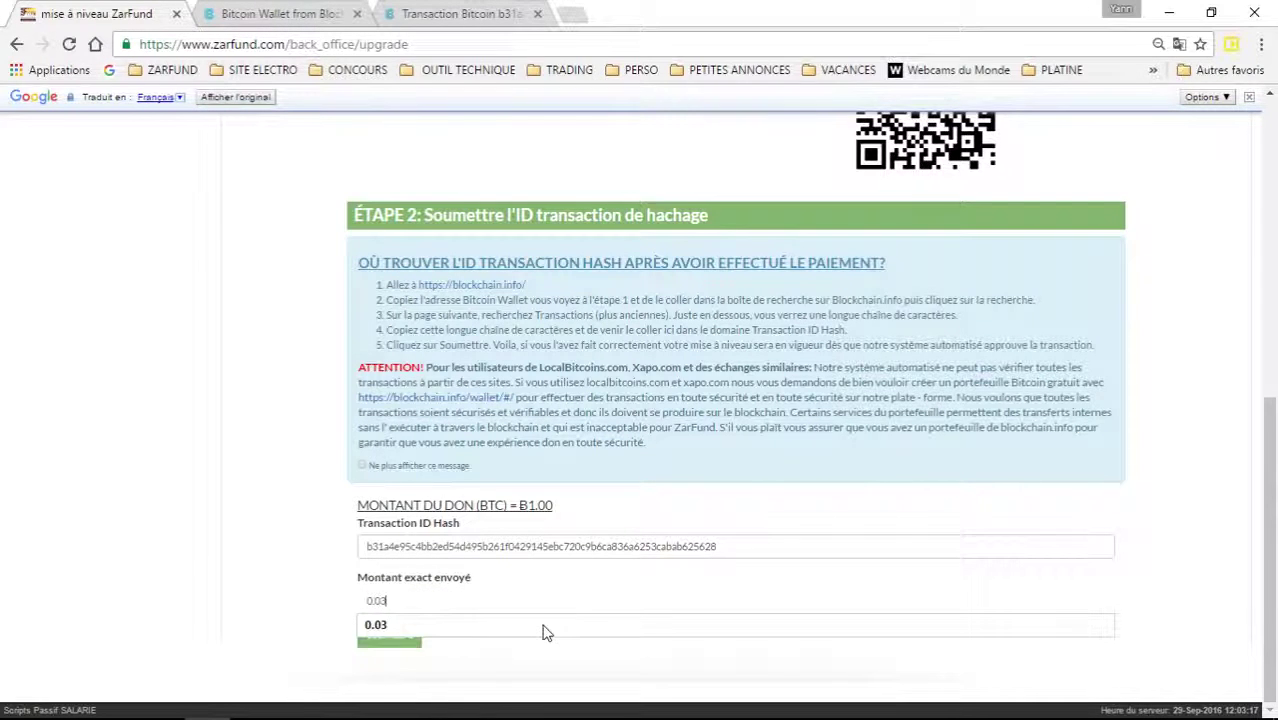
left_click(590, 626)
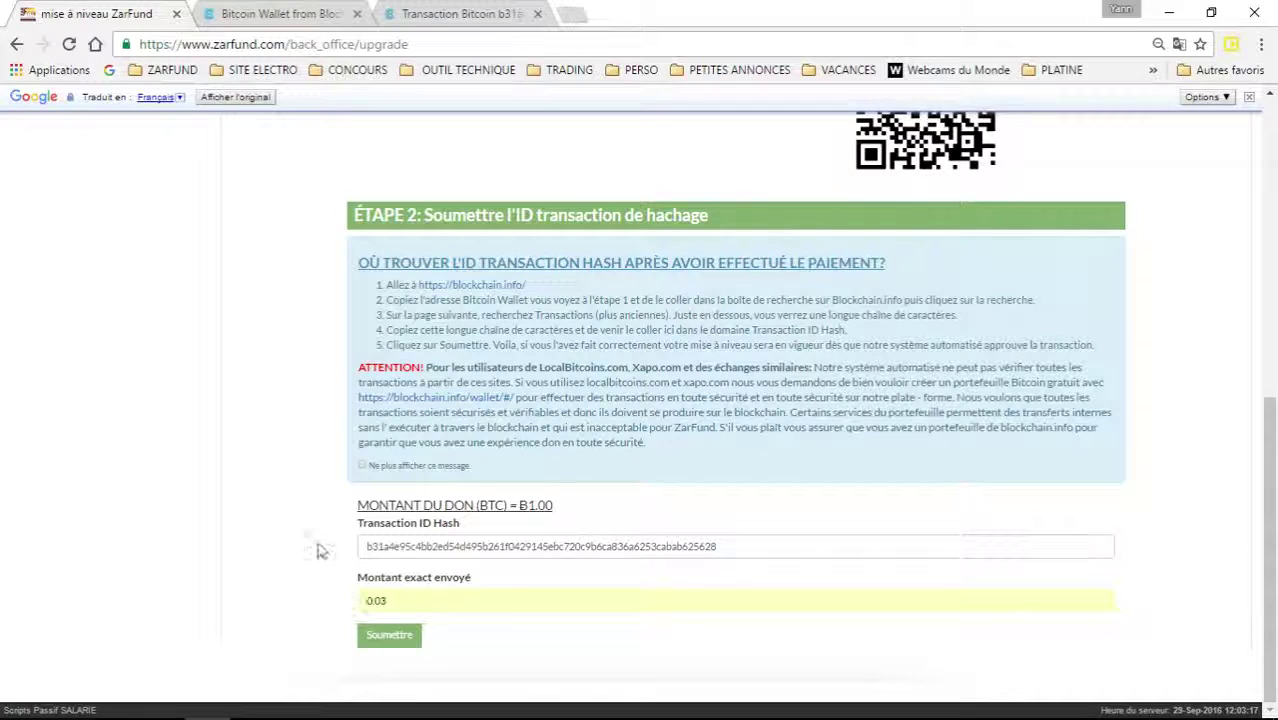
left_click(262, 439)
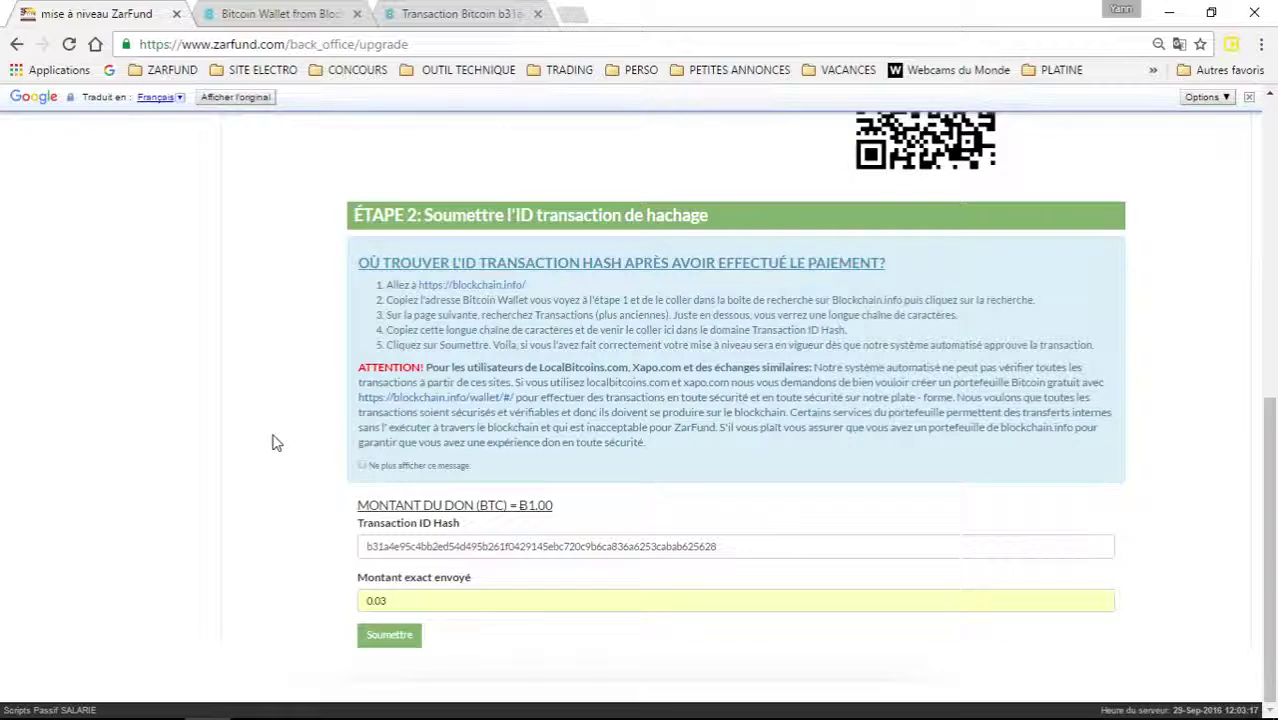
Open the ZarFund member dashboard and review the subscriptions table and the referral summary.
scroll(254, 399, "up", 5)
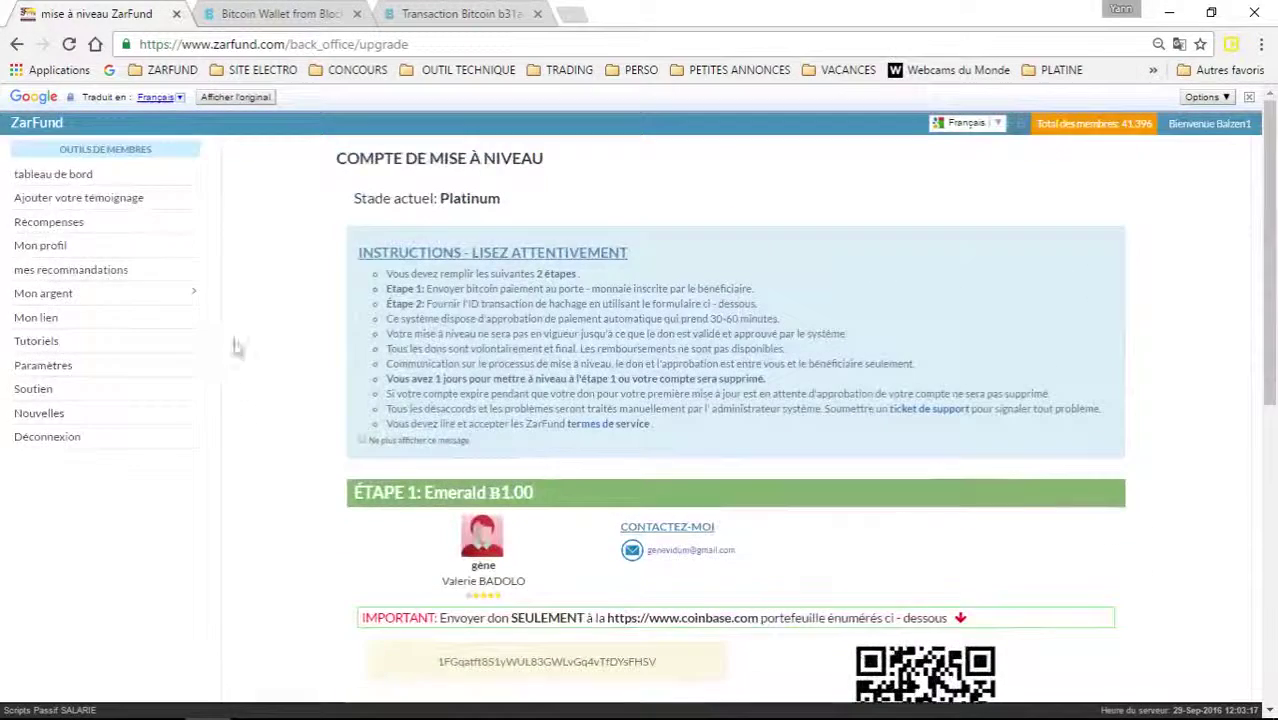
left_click(72, 178)
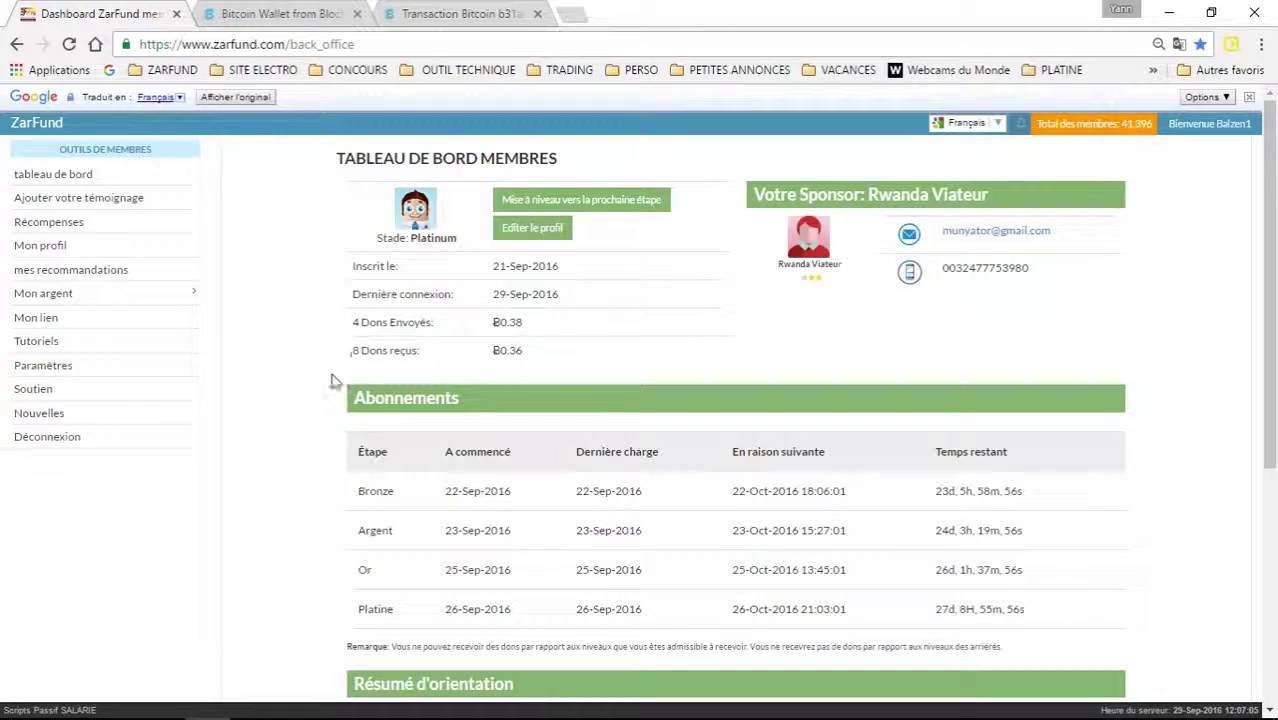
scroll(320, 369, "down", 3)
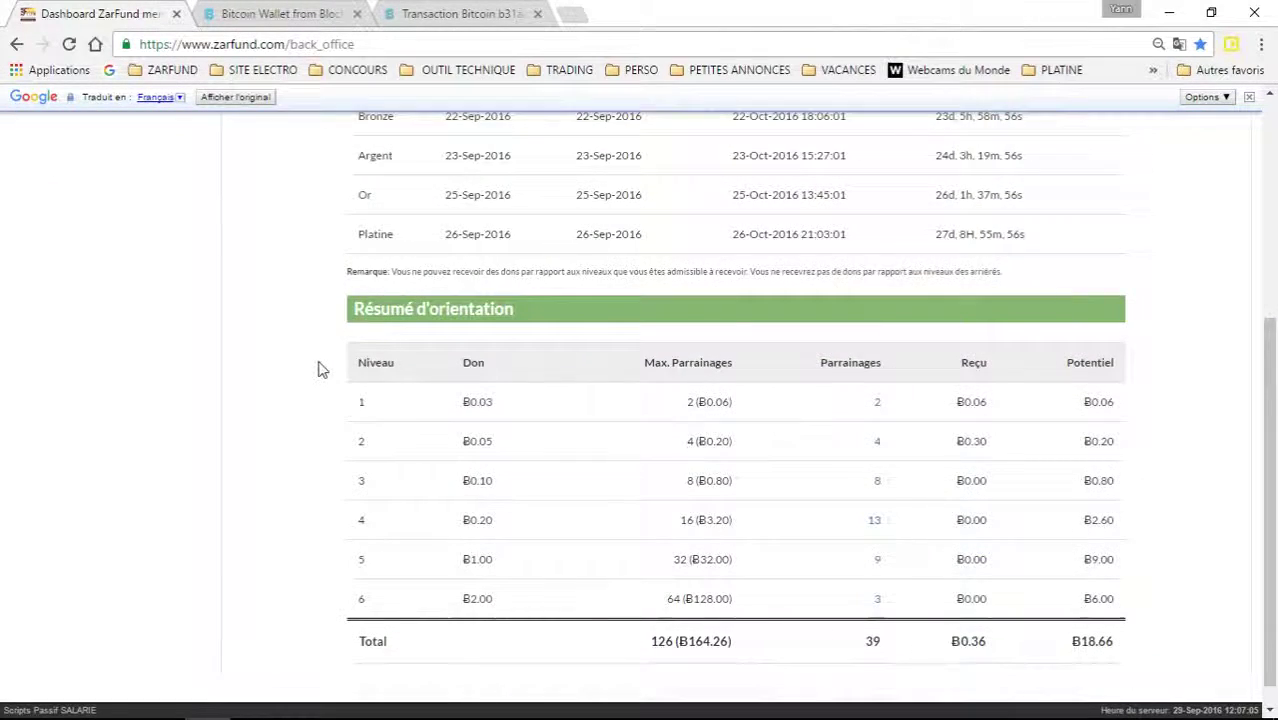
scroll(320, 369, "up", 1)
scroll(320, 369, "down", 1)
scroll(322, 369, "up", 2)
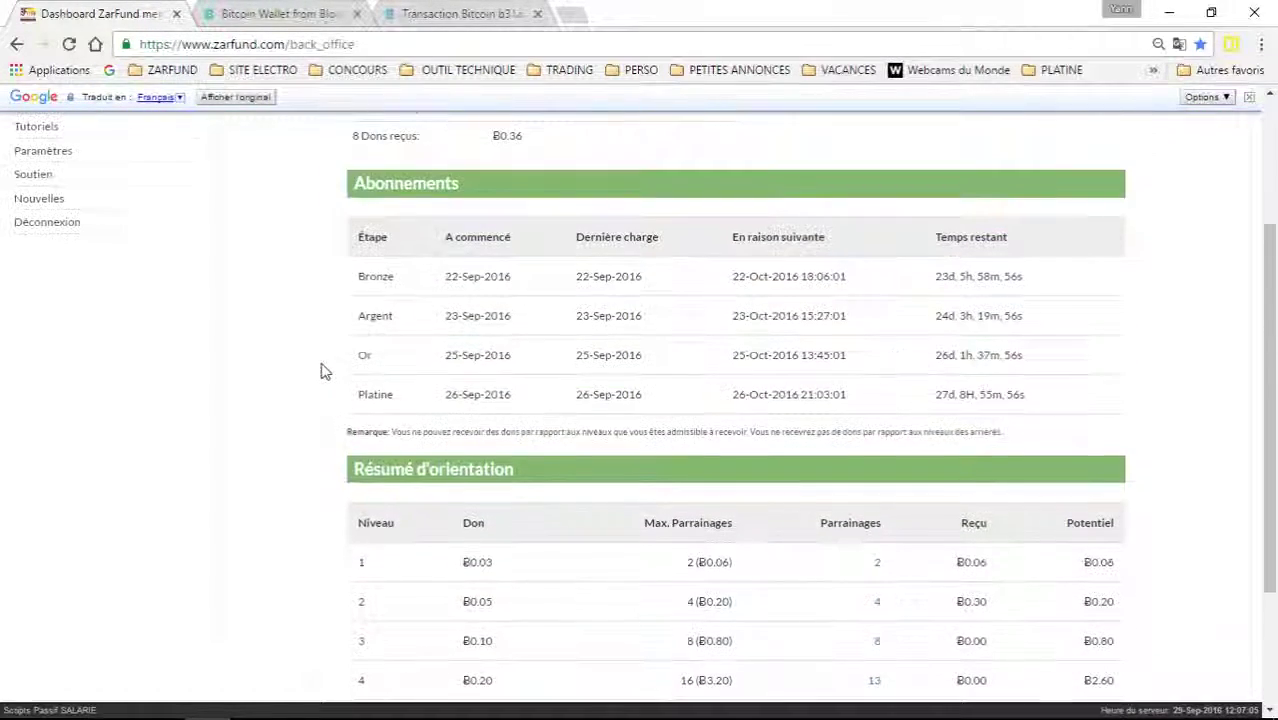
scroll(360, 391, "down", 2)
scroll(348, 394, "up", 3)
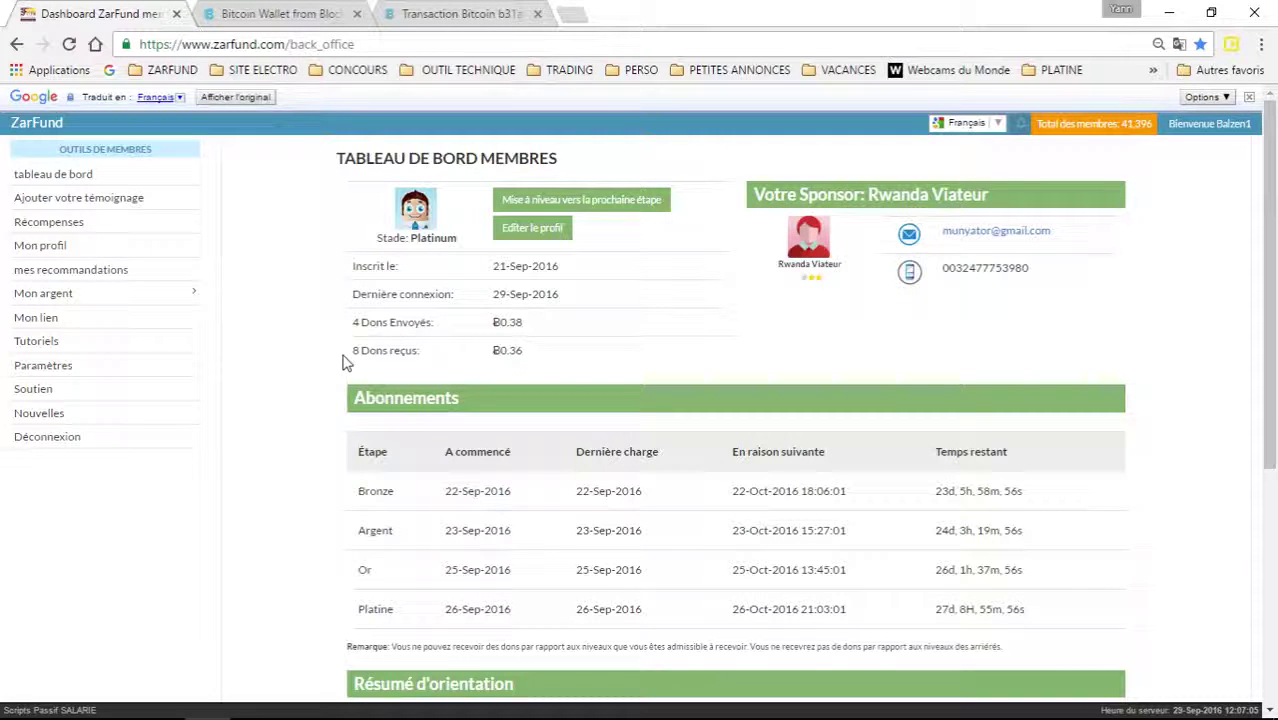
Highlight the donations sent and the donations received on the member dashboard.
left_click_drag(530, 332, 351, 322)
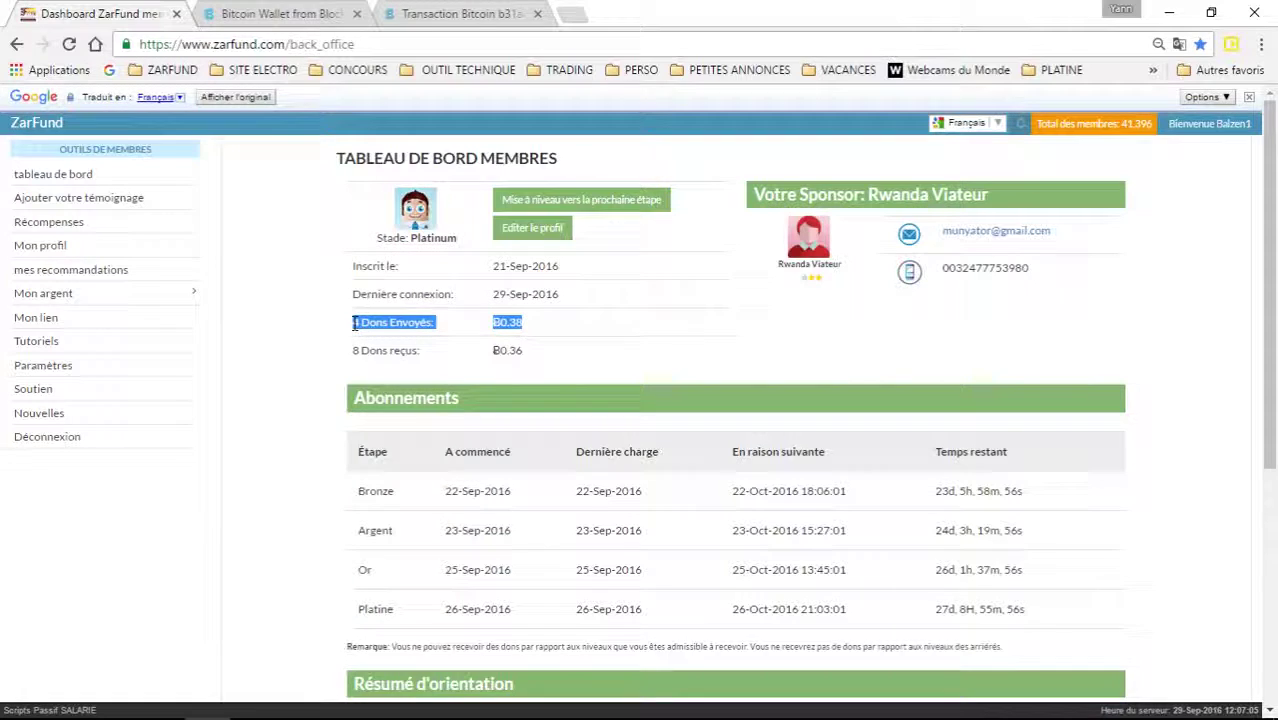
left_click_drag(522, 352, 350, 346)
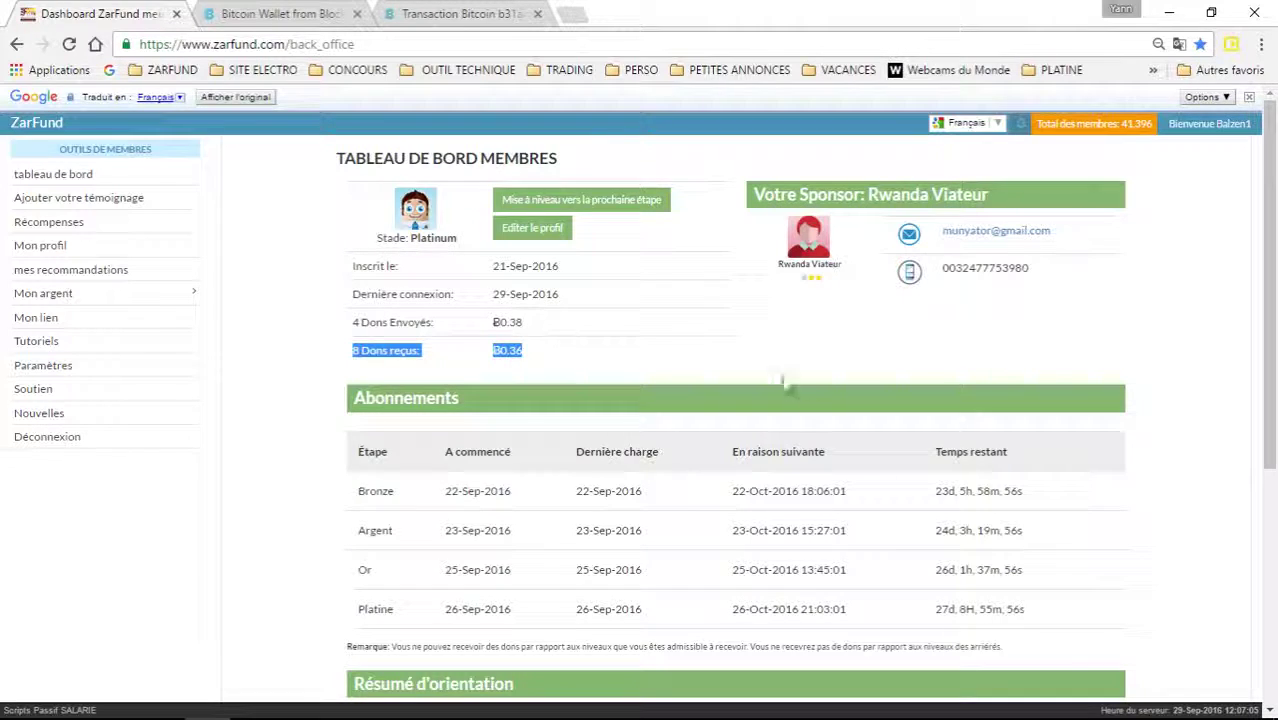
left_click(807, 315)
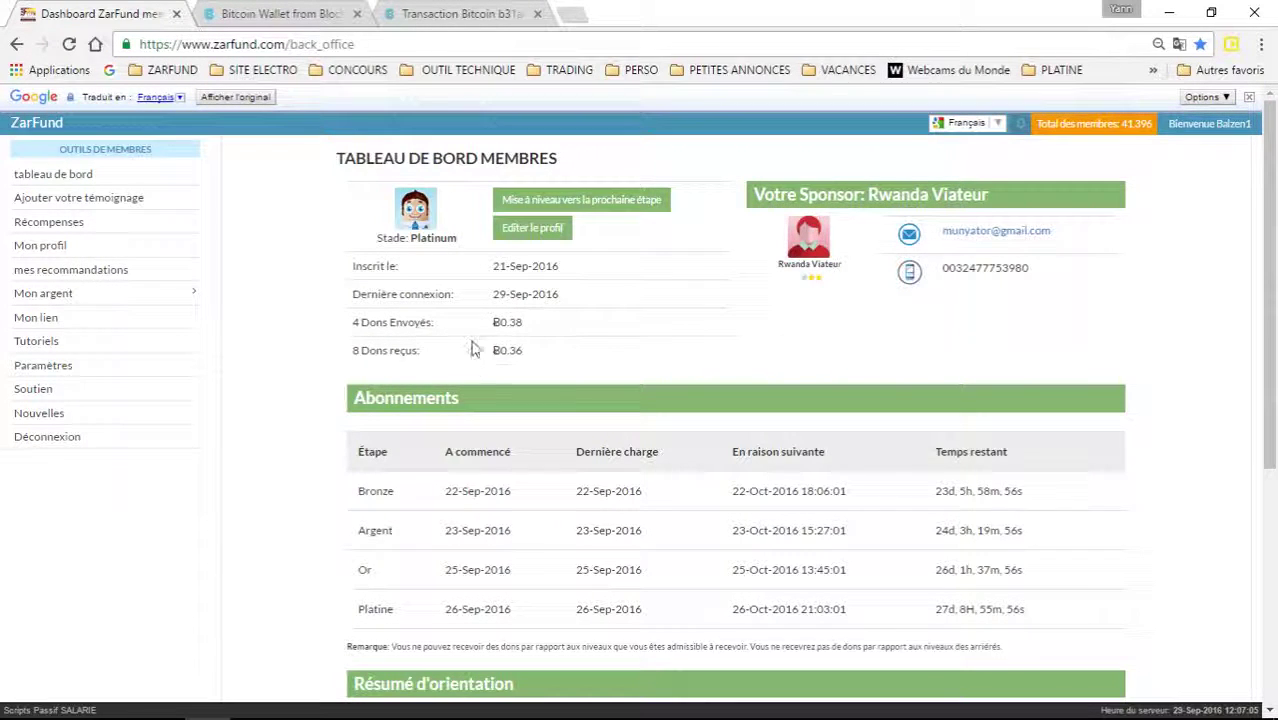
Open the upgrade page for the next stage and examine the Emerald donation's amount, recipient and wallet address.
left_click(578, 203)
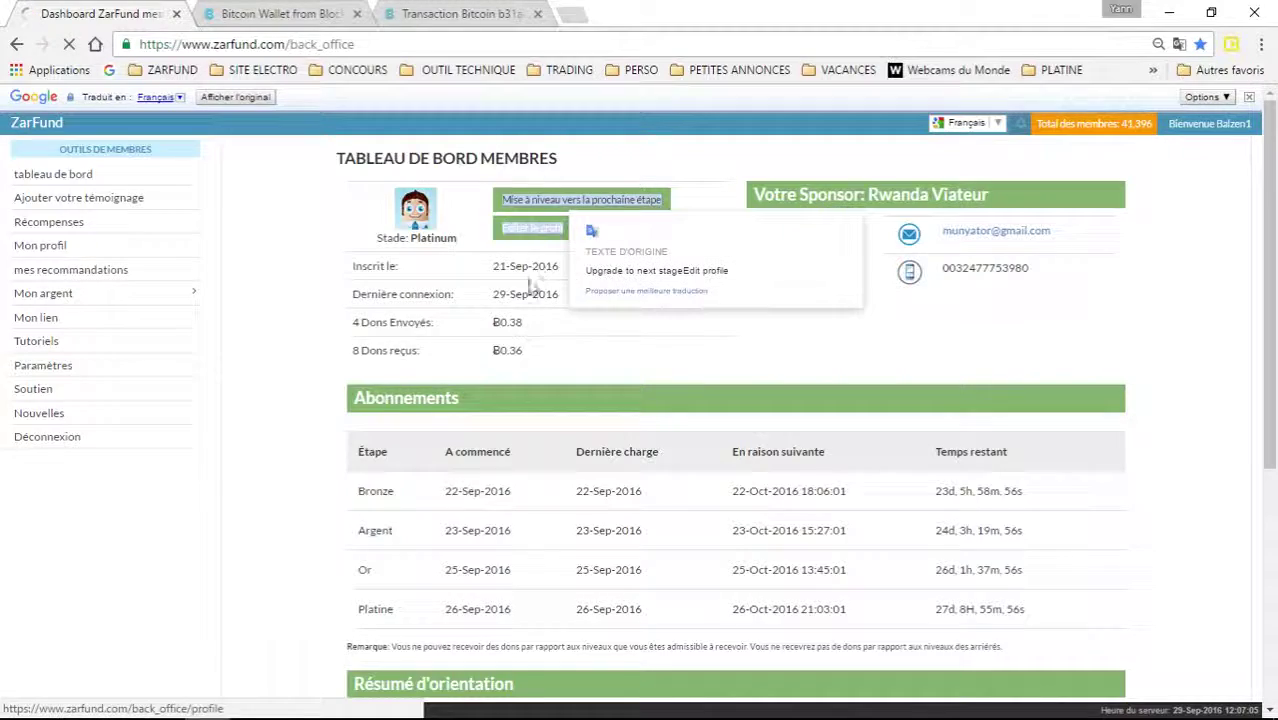
scroll(297, 305, "down", 3)
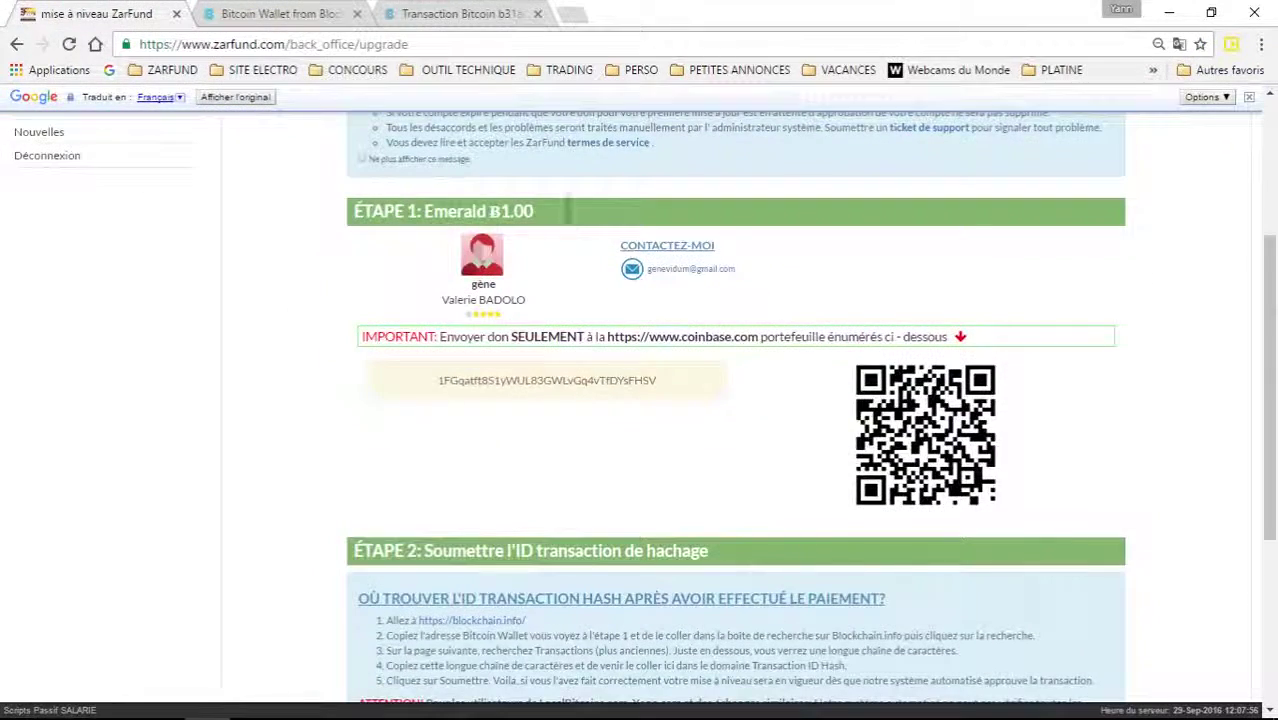
left_click_drag(568, 210, 422, 211)
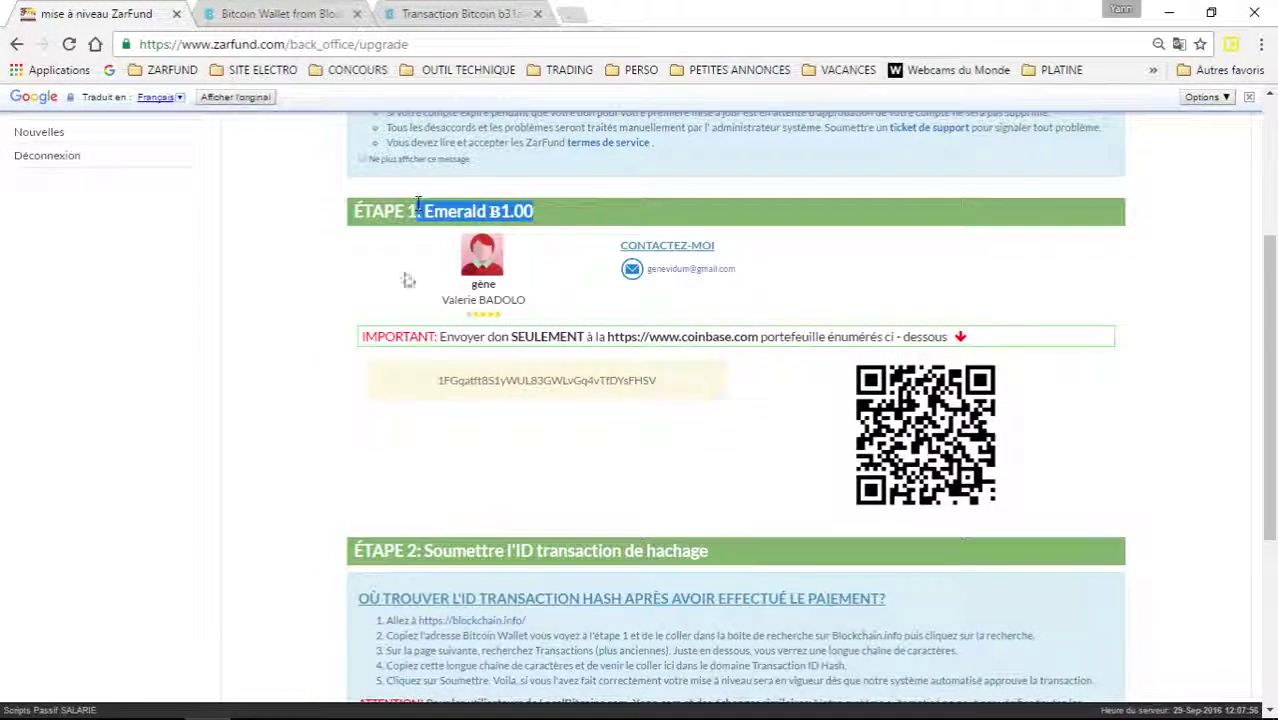
triple_click(482, 297)
left_click_drag(670, 381, 429, 385)
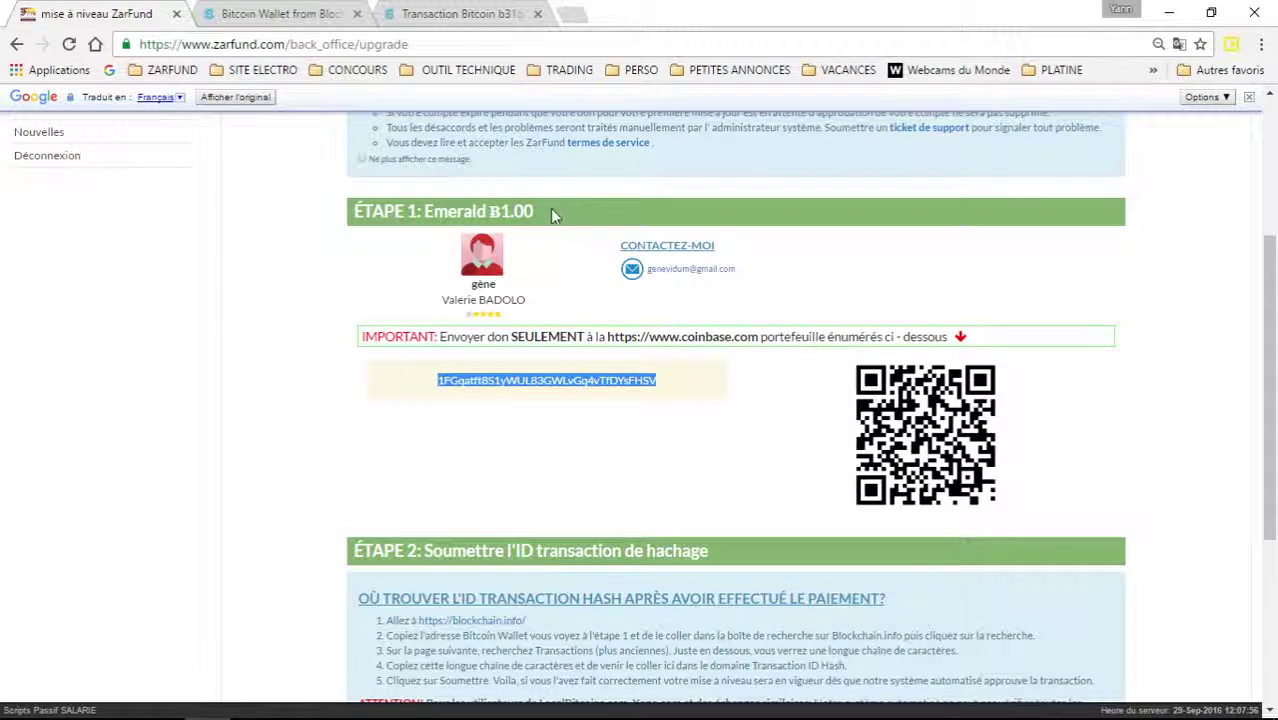
left_click_drag(557, 211, 421, 211)
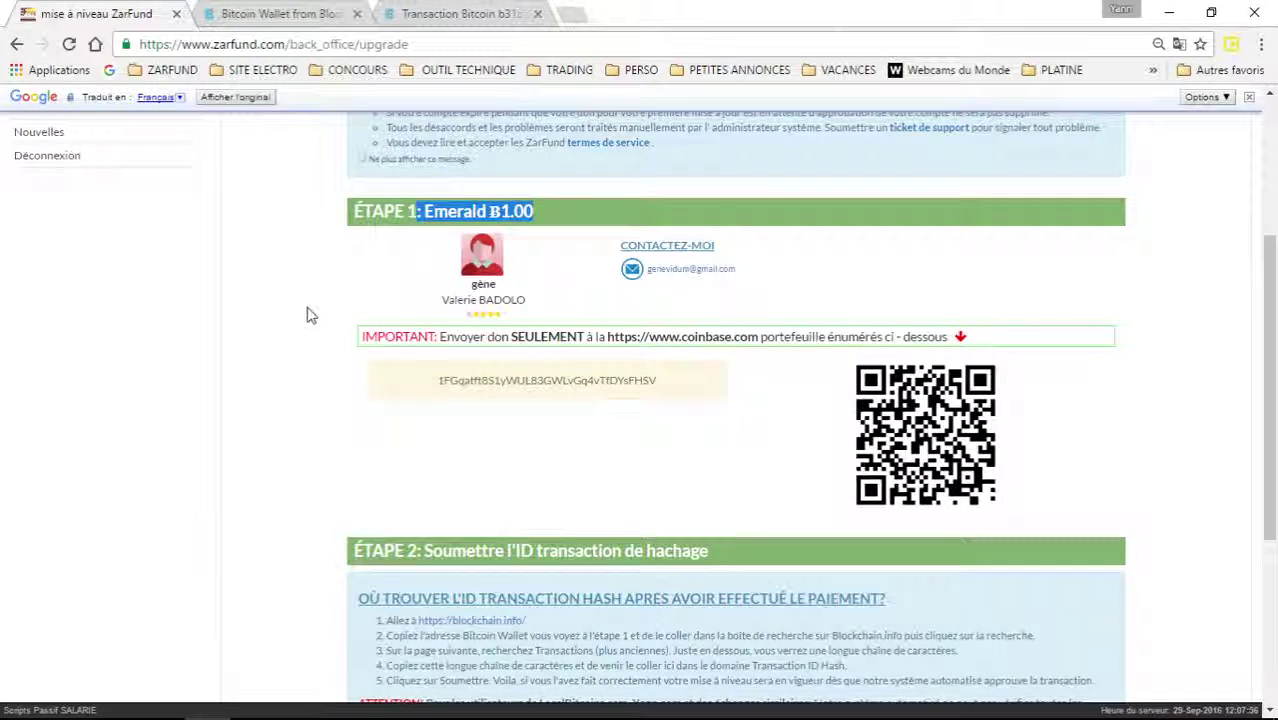
scroll(307, 315, "up", 3)
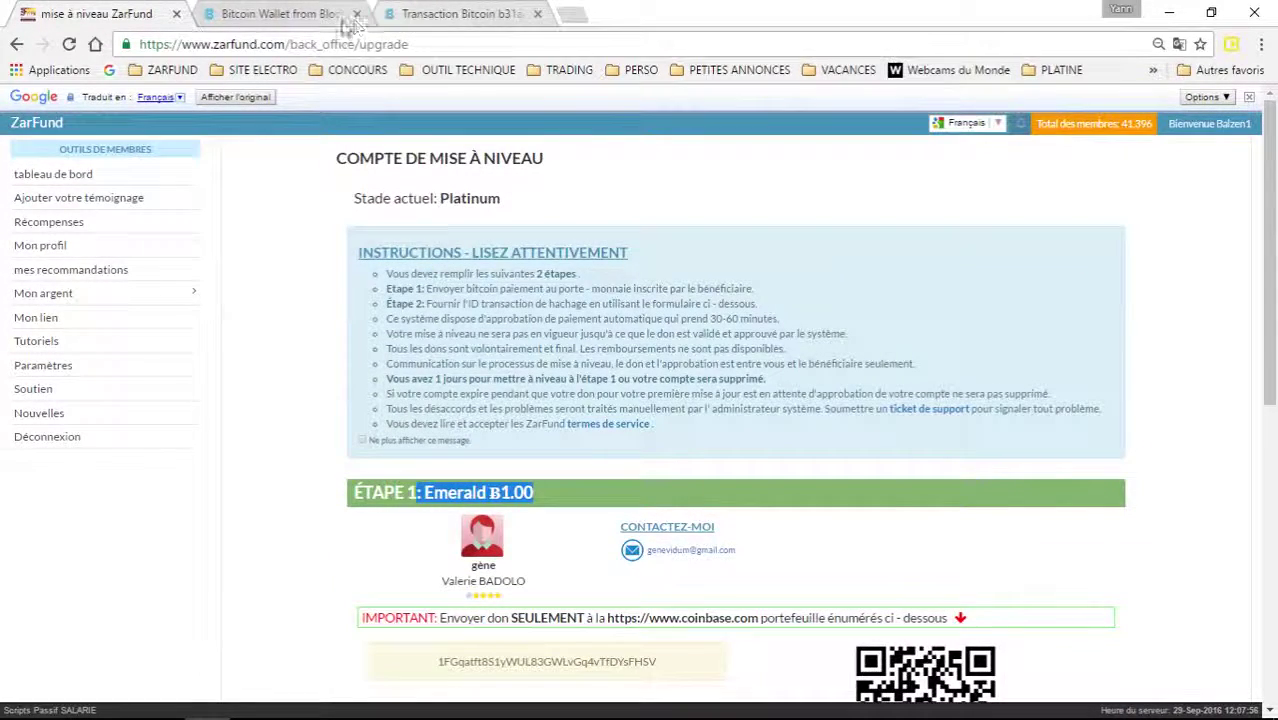
Close the Blockchain.info transaction details and highlight the balance in the Blockchain wallet.
left_click(420, 15)
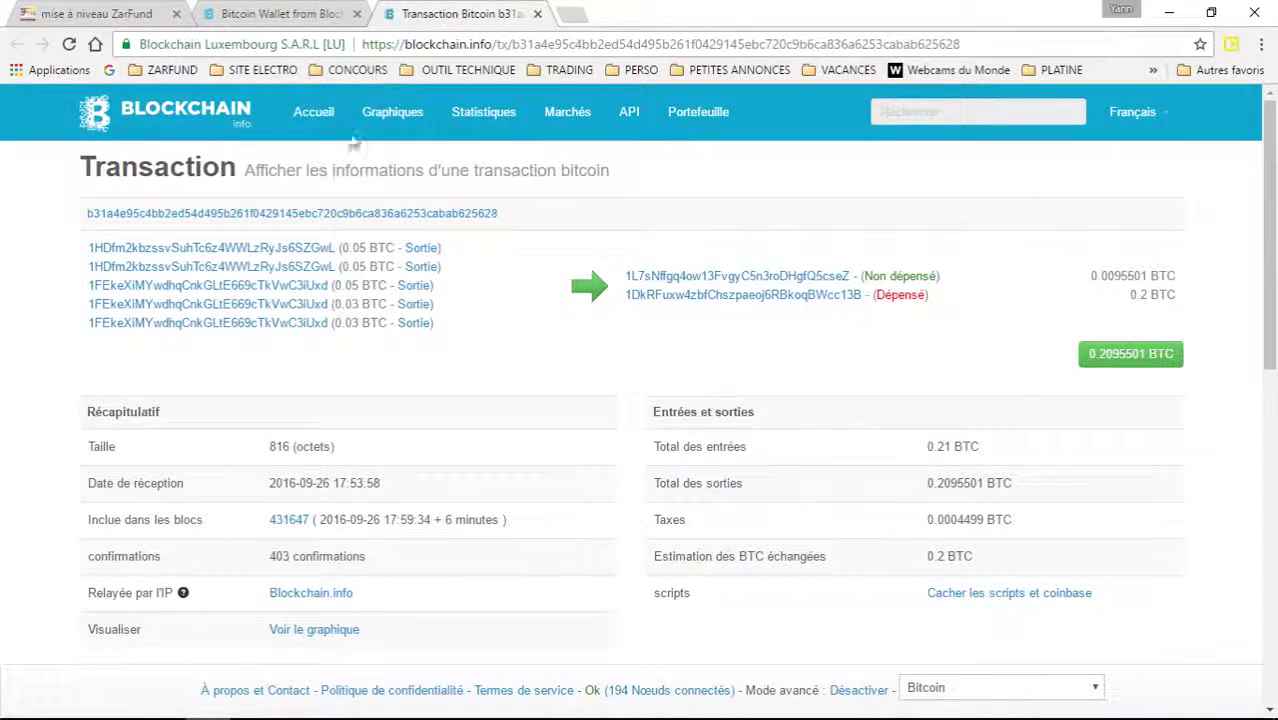
left_click(537, 14)
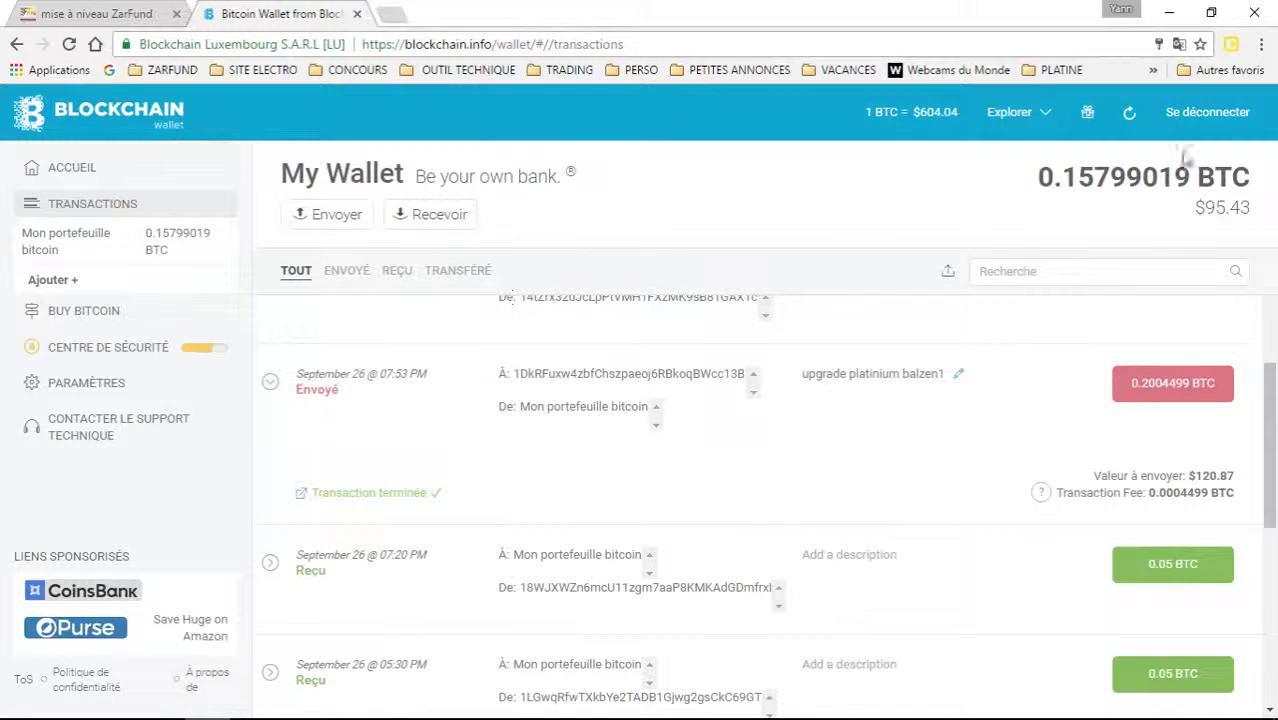
left_click_drag(1034, 178, 1110, 185)
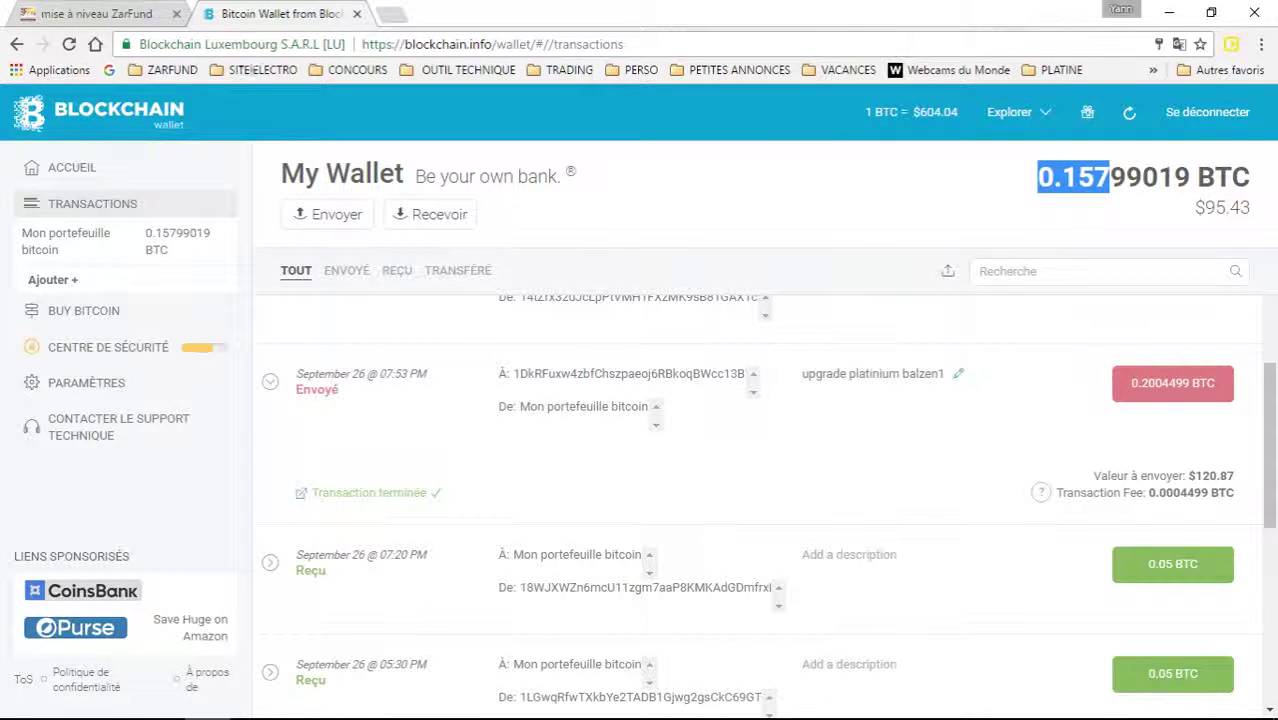
Go back to the ZarFund member dashboard and open the page with the member's referral link.
left_click(122, 14)
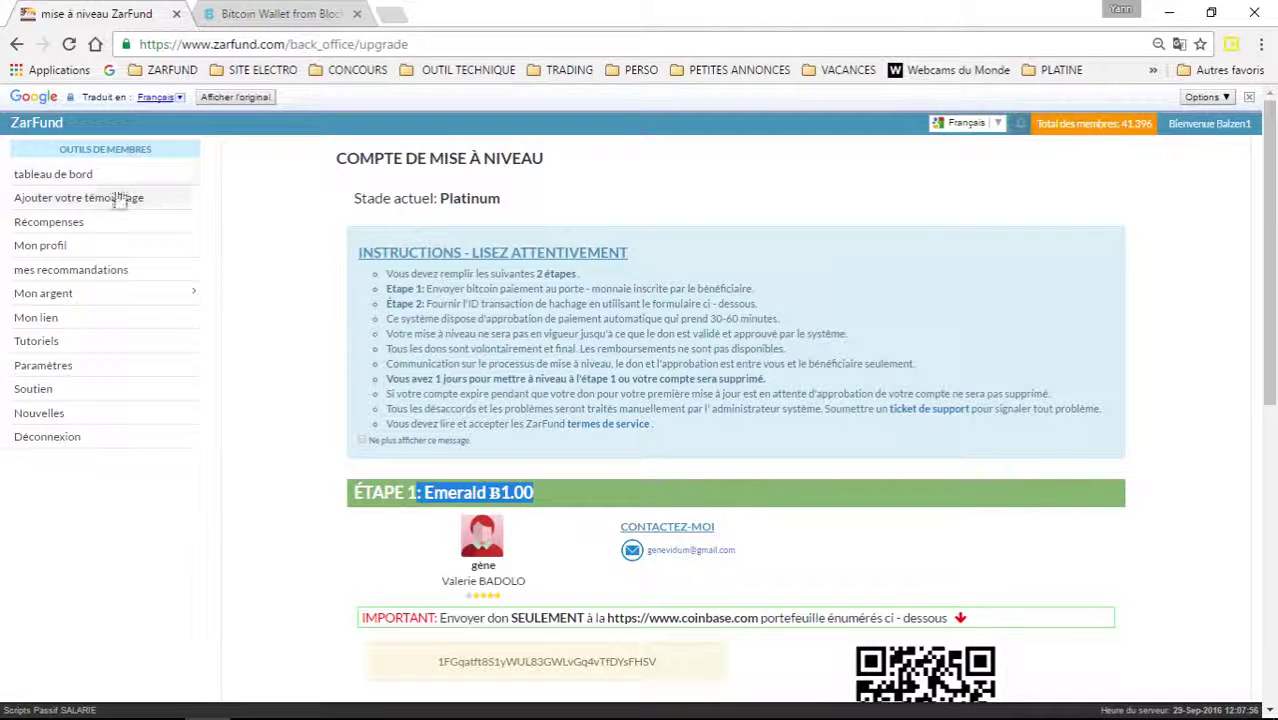
left_click(80, 175)
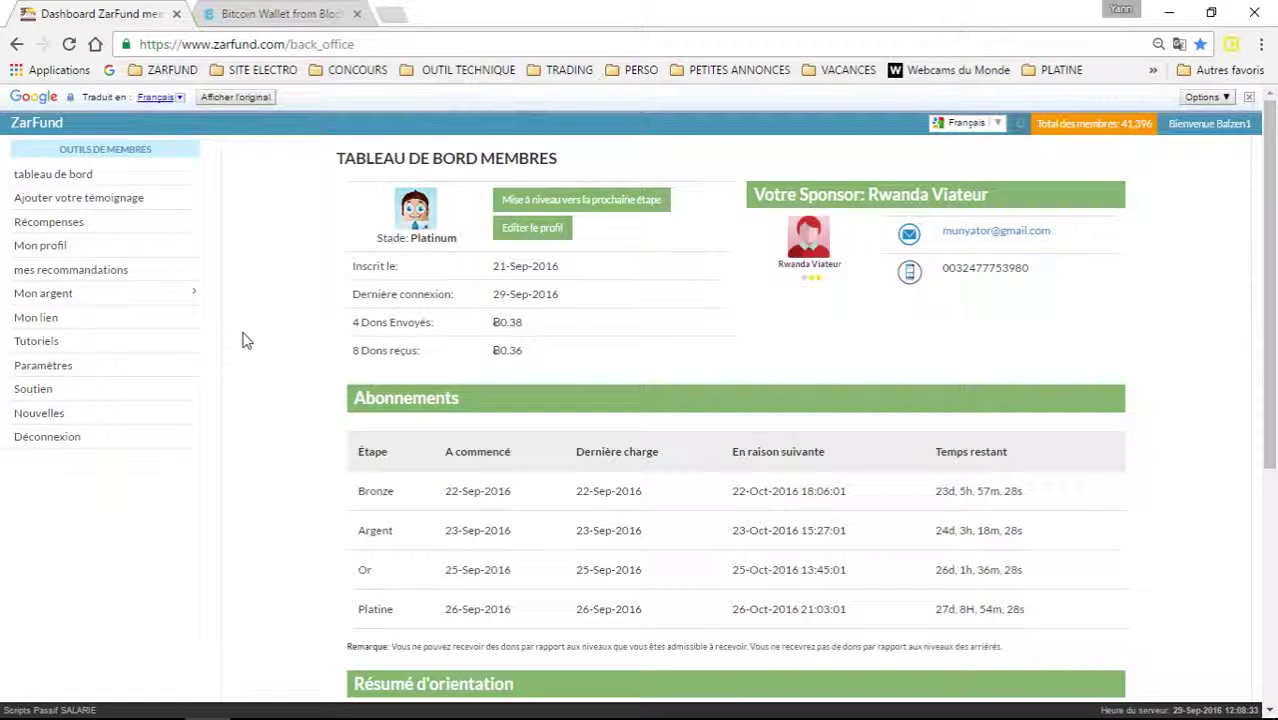
left_click(28, 320)
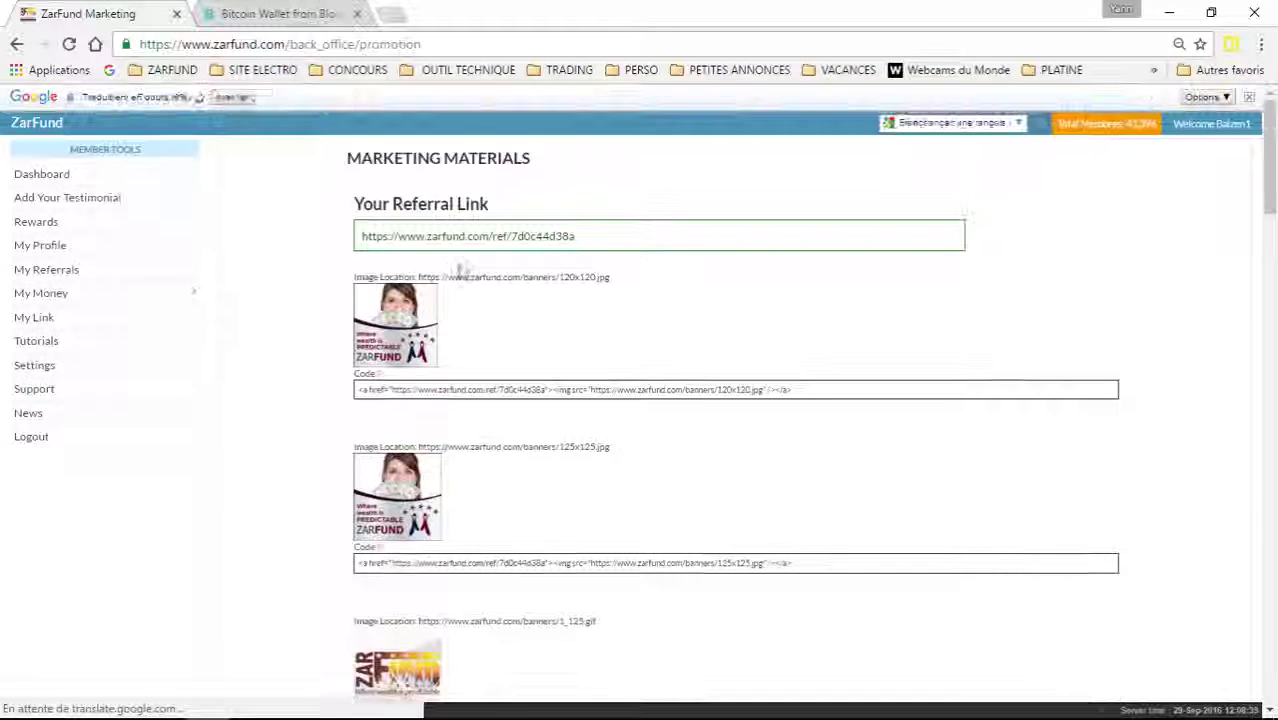
Highlight the member's referral link on the promotional materials page, and open the member testimonials page.
left_click_drag(580, 237, 352, 225)
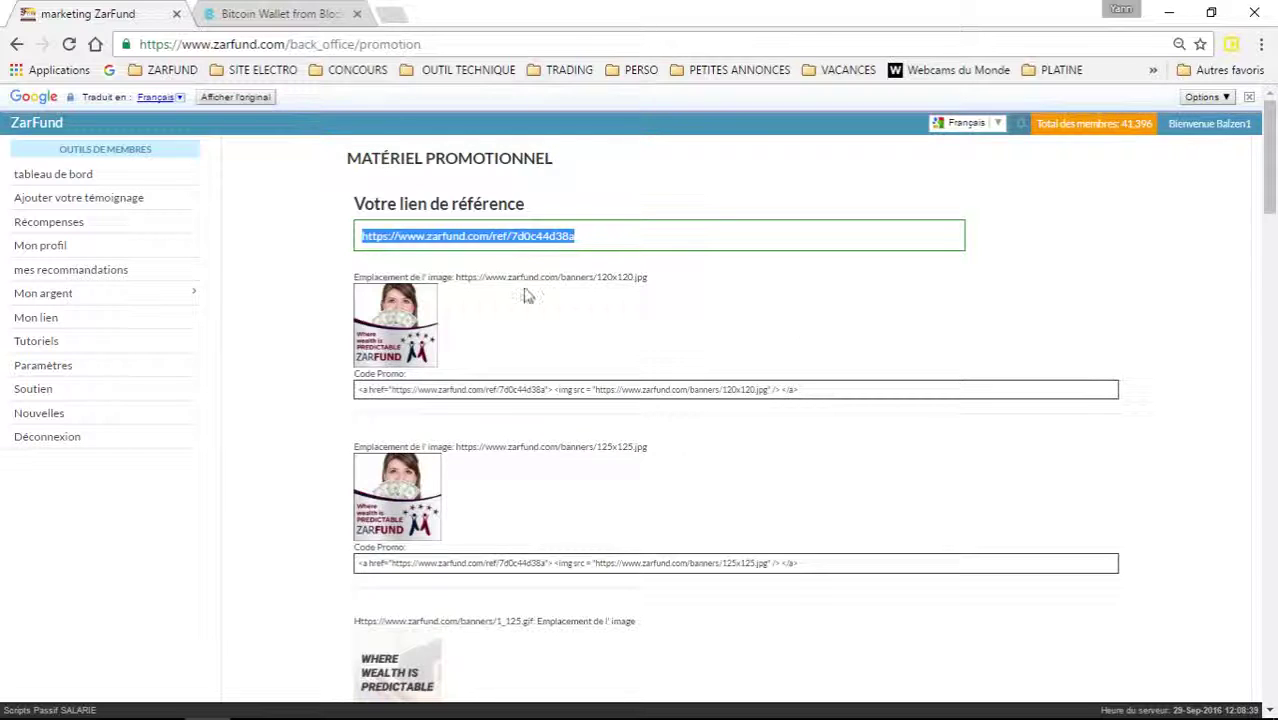
left_click(68, 174)
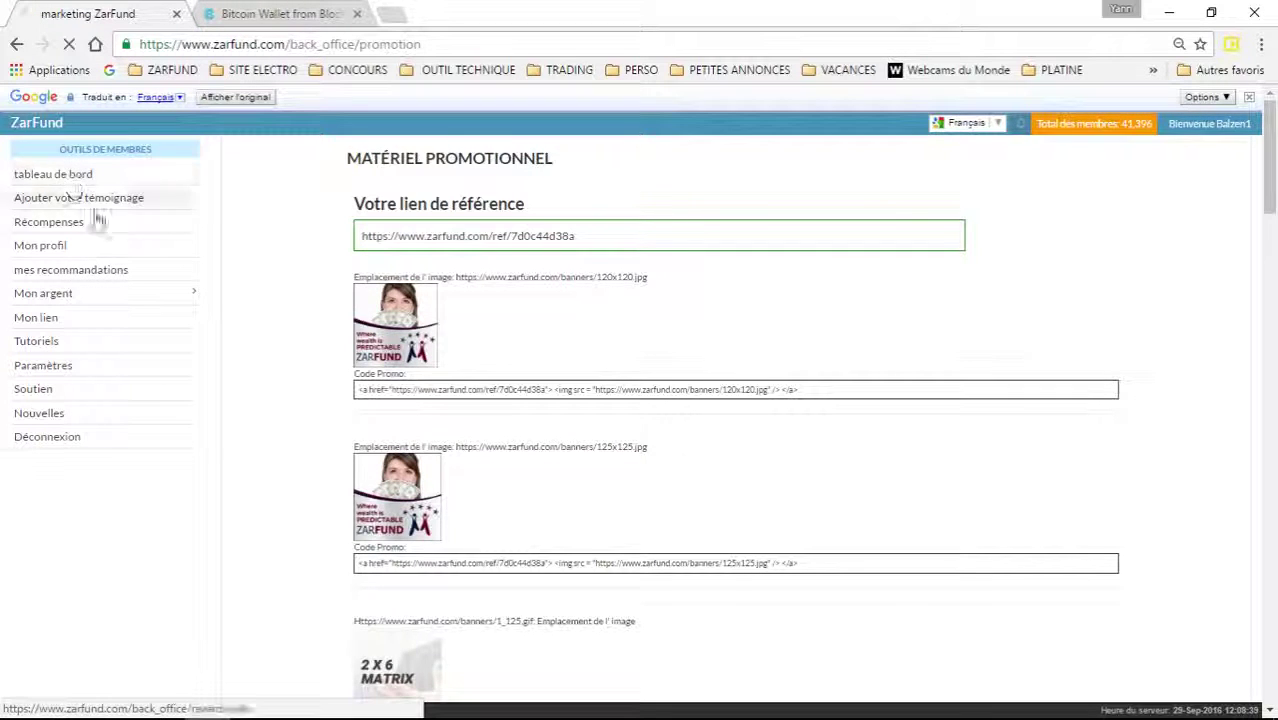
left_click(85, 198)
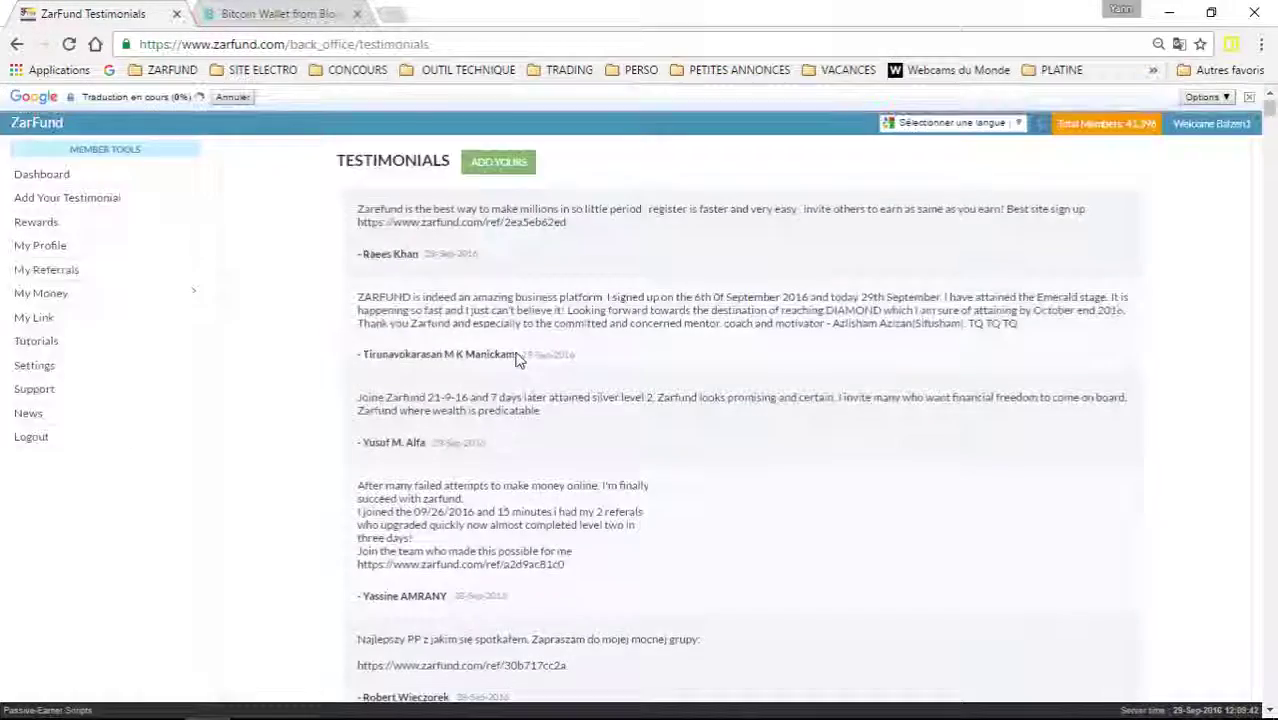
Return to the member dashboard and highlight the total number of referrals and the total potential earnings in the referral summary.
left_click(80, 174)
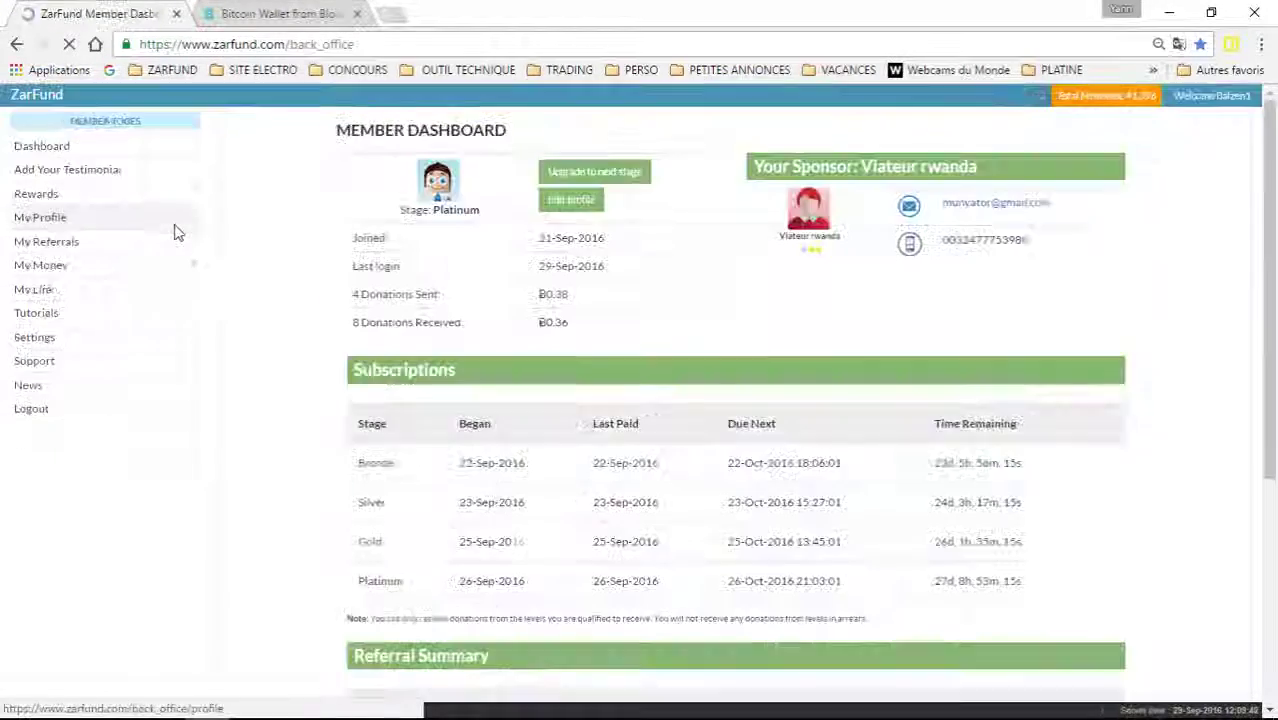
scroll(642, 405, "down", 4)
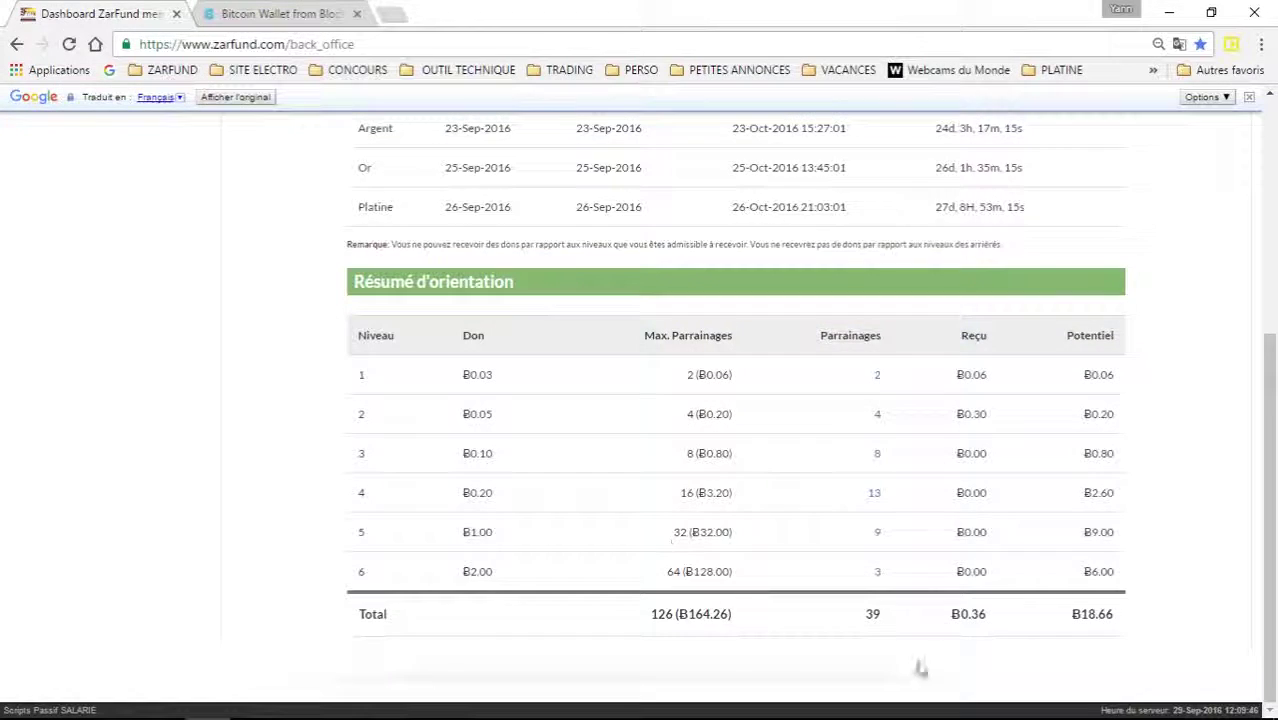
left_click_drag(887, 628, 866, 613)
left_click_drag(1118, 615, 1085, 618)
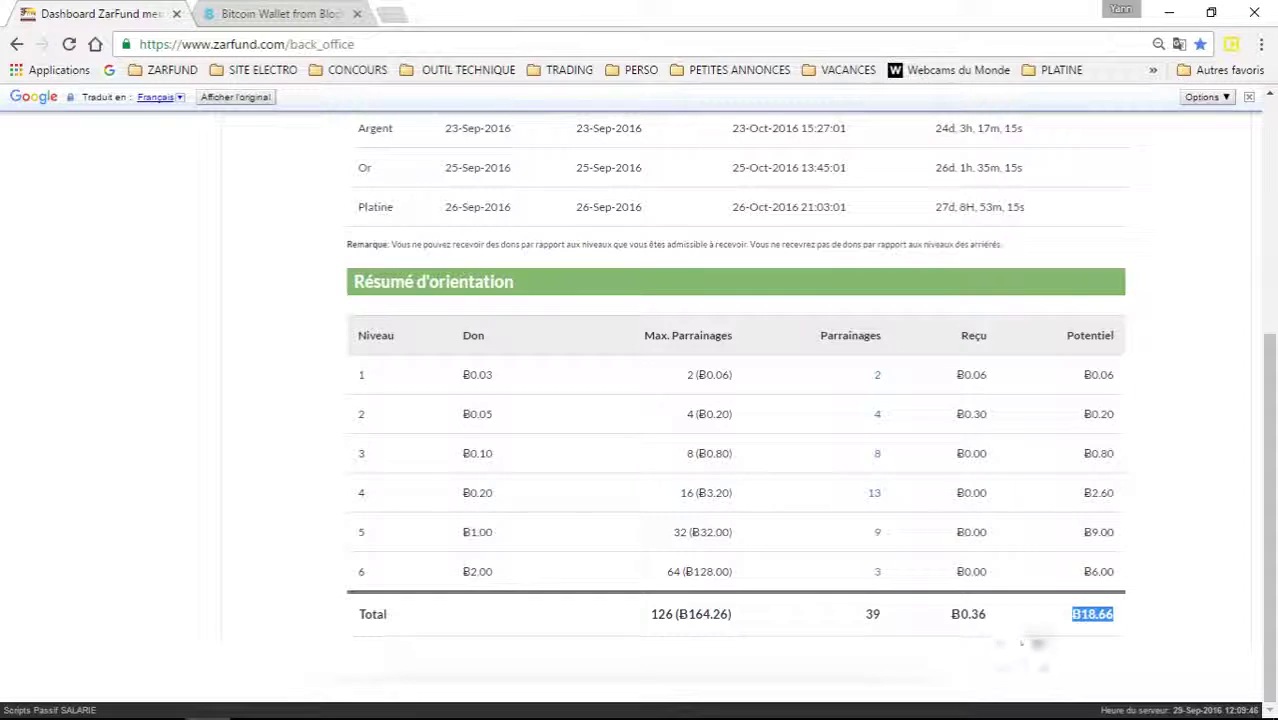
left_click(1072, 657)
left_click_drag(1118, 616, 1068, 615)
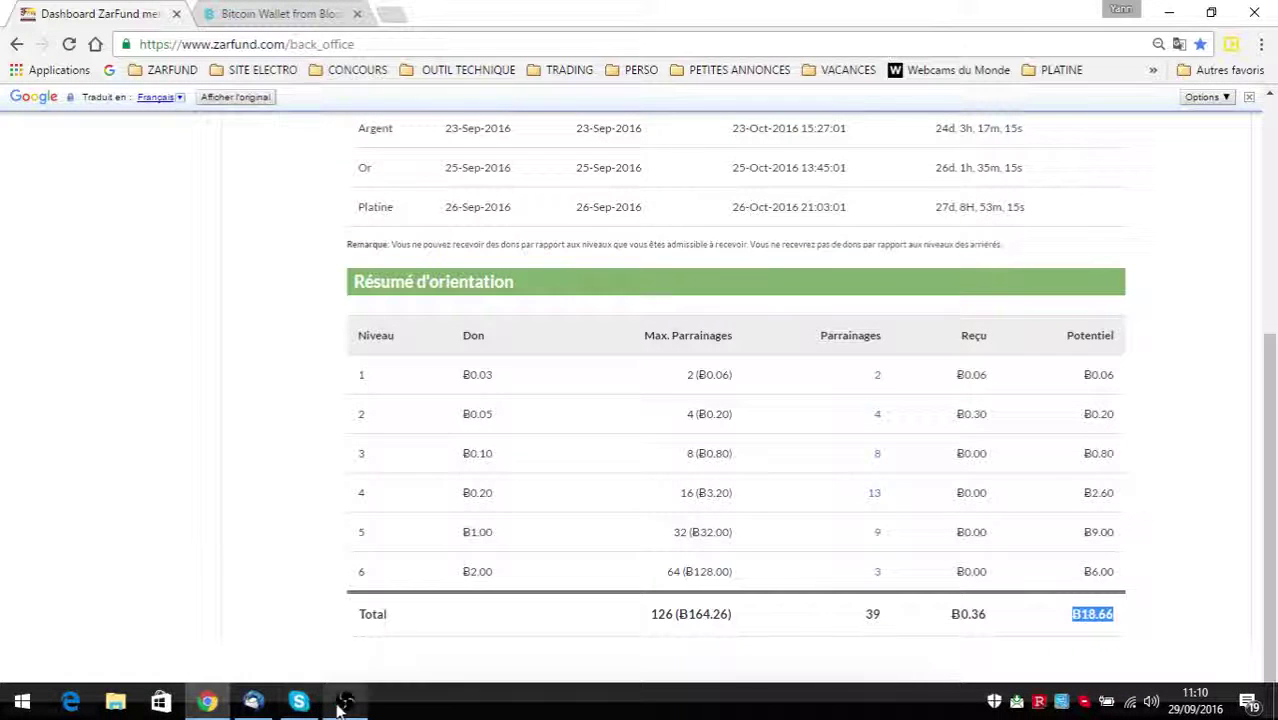
mouse_move(343, 705)
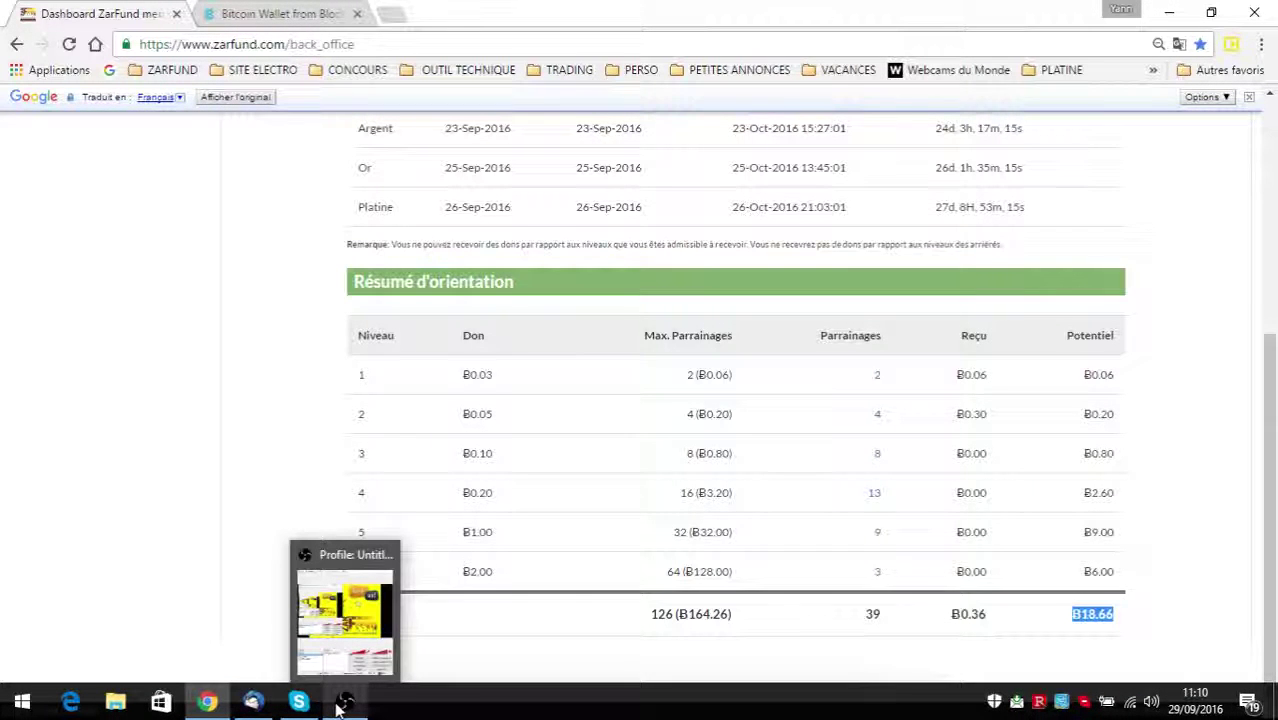
left_click(340, 705)
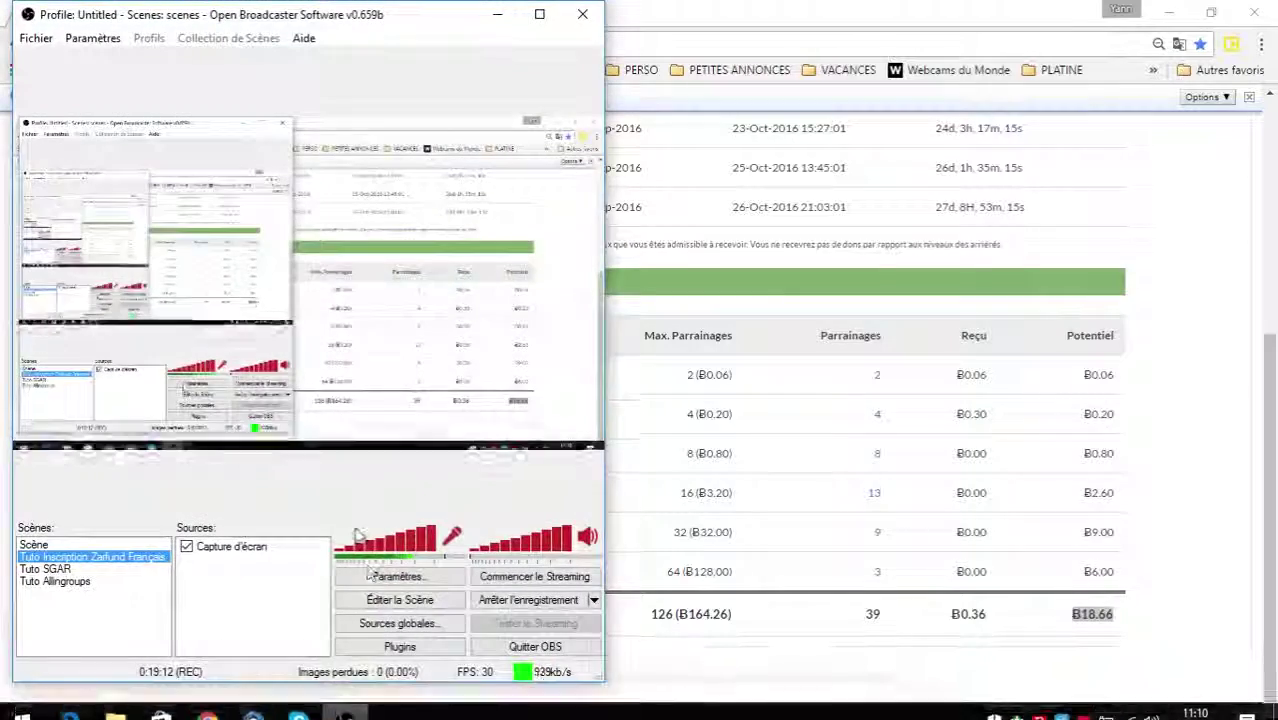